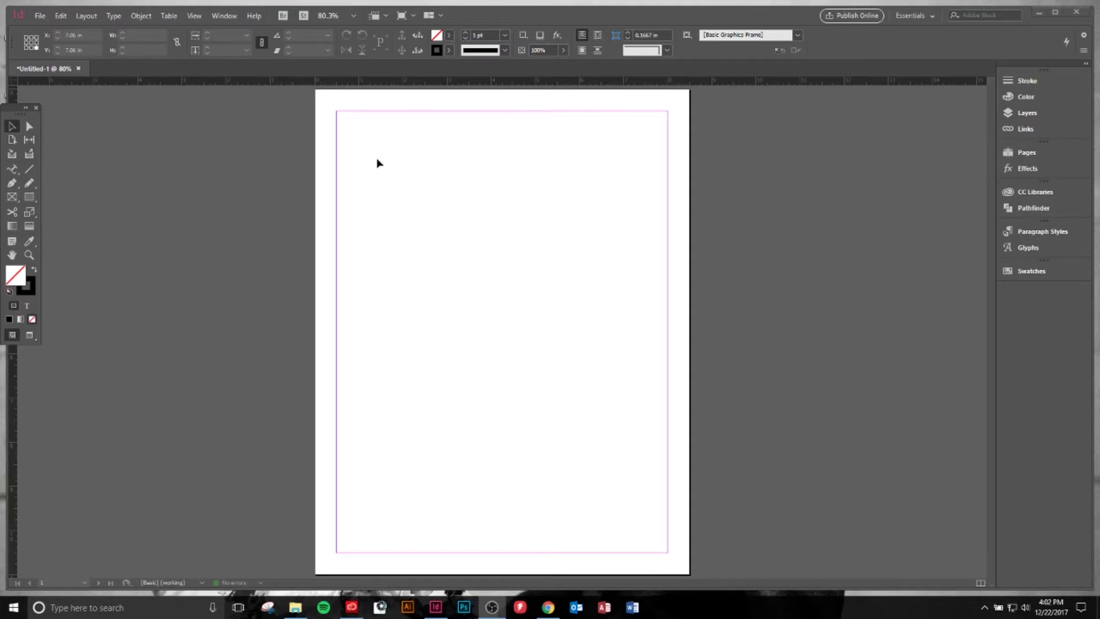
Draw a rectangle frame near the top left and pull its top-right corner to distort it
drag(345, 122, 621, 396)
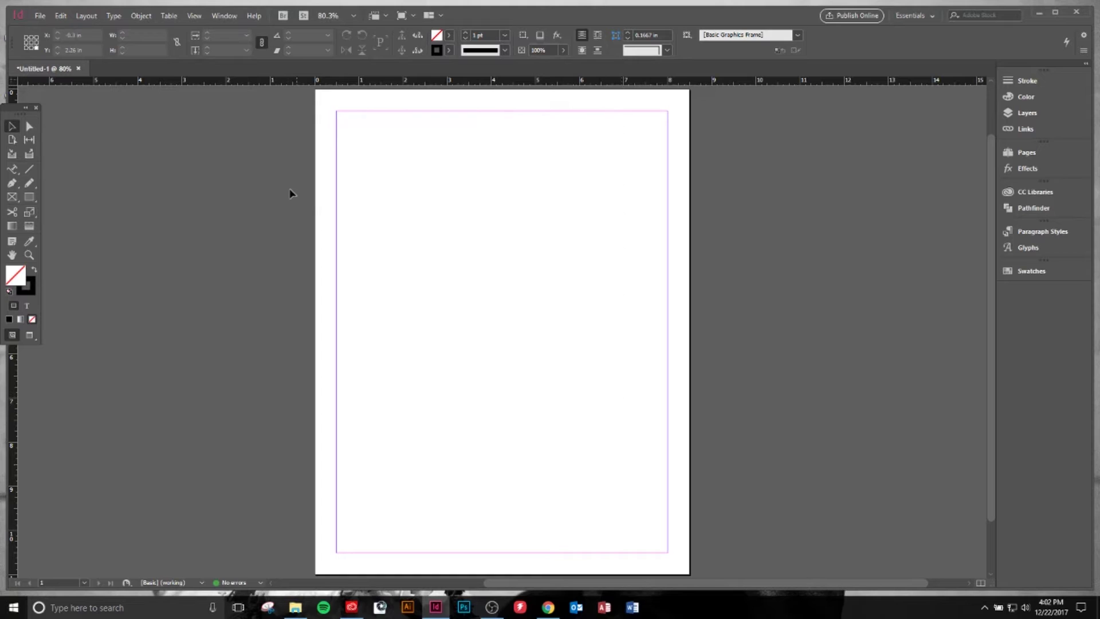
click(29, 126)
click(32, 197)
drag(353, 149, 486, 263)
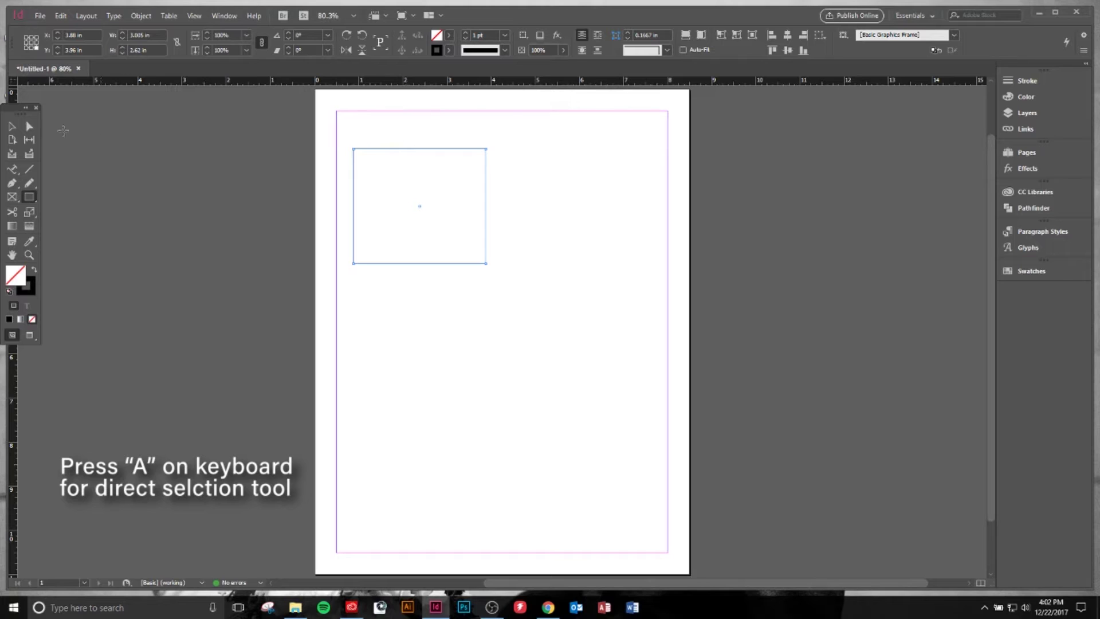
key(a)
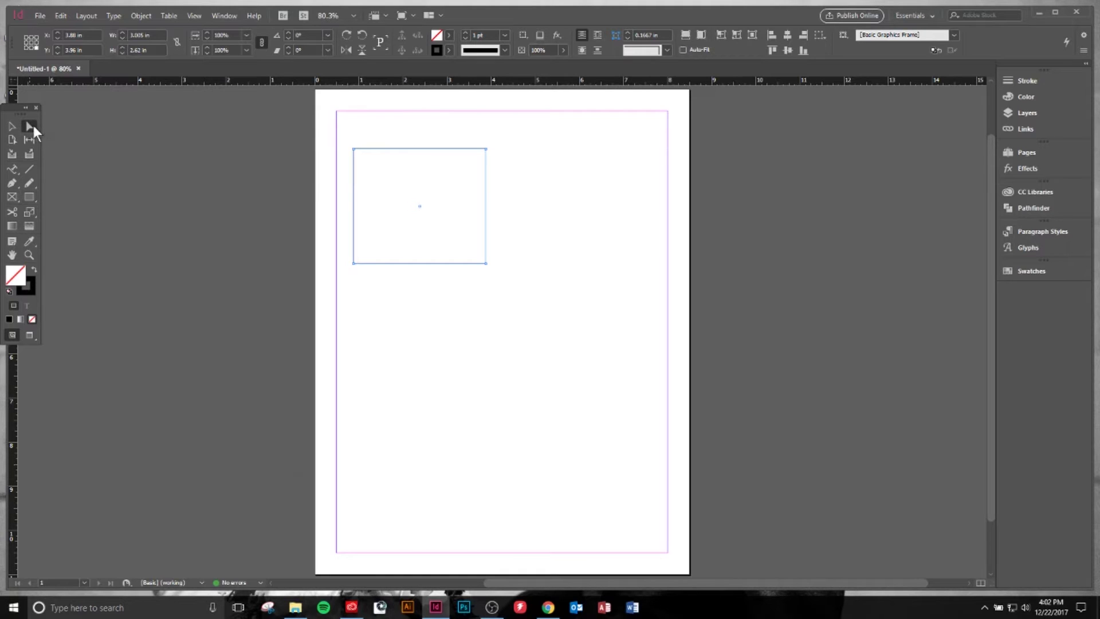
click(486, 150)
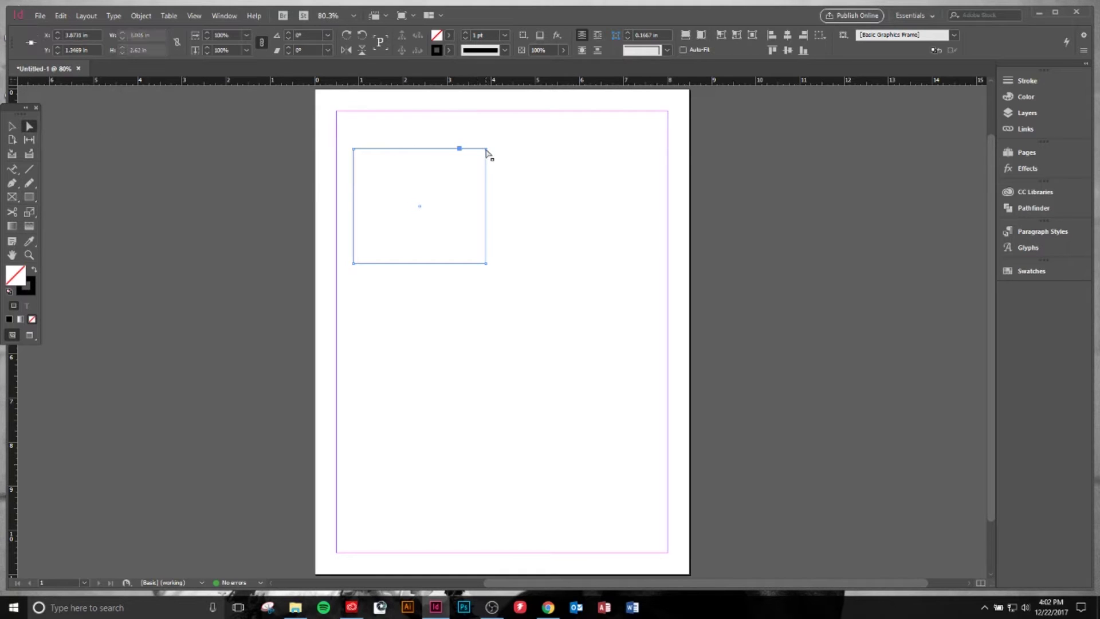
drag(486, 151, 517, 130)
Move the distorted frame toward the page centre, flatten it, narrow it and scale it
key(v)
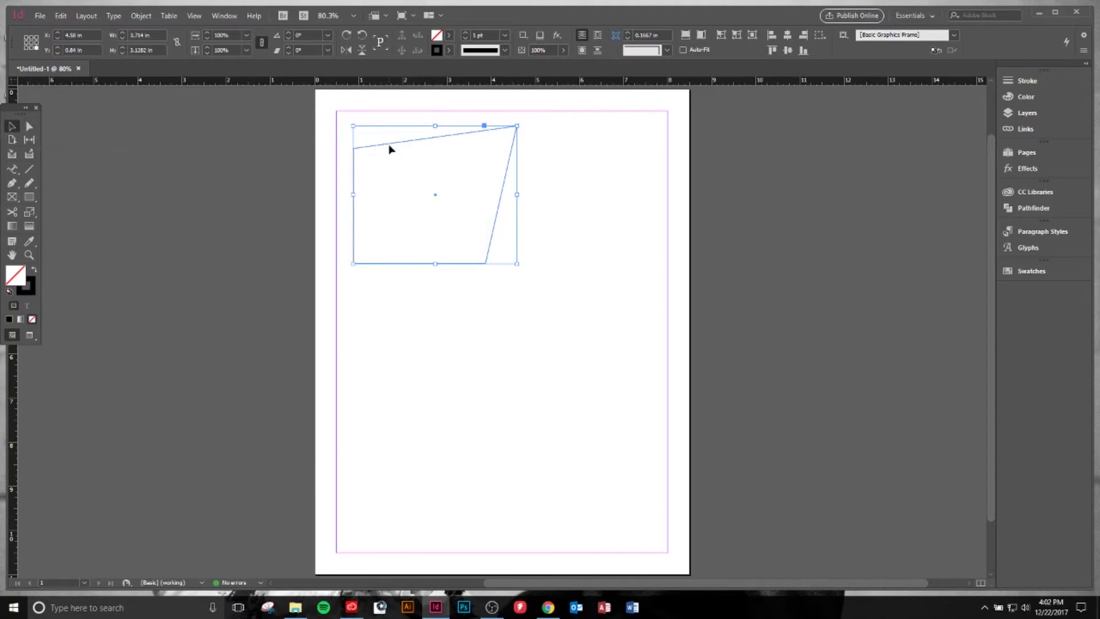
drag(389, 148, 493, 254)
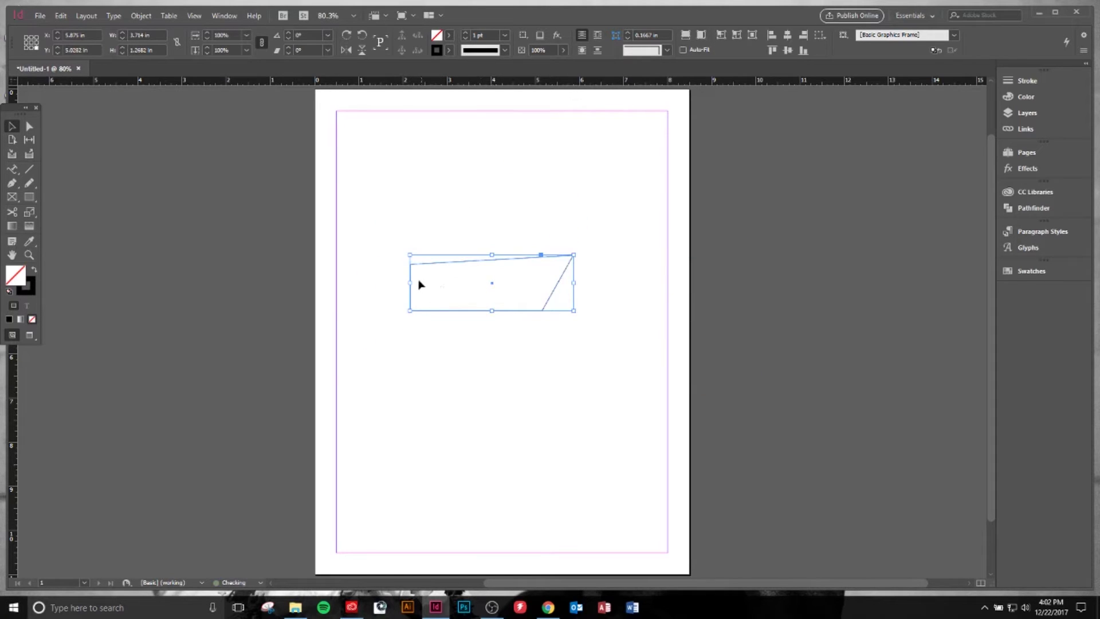
drag(409, 282, 502, 282)
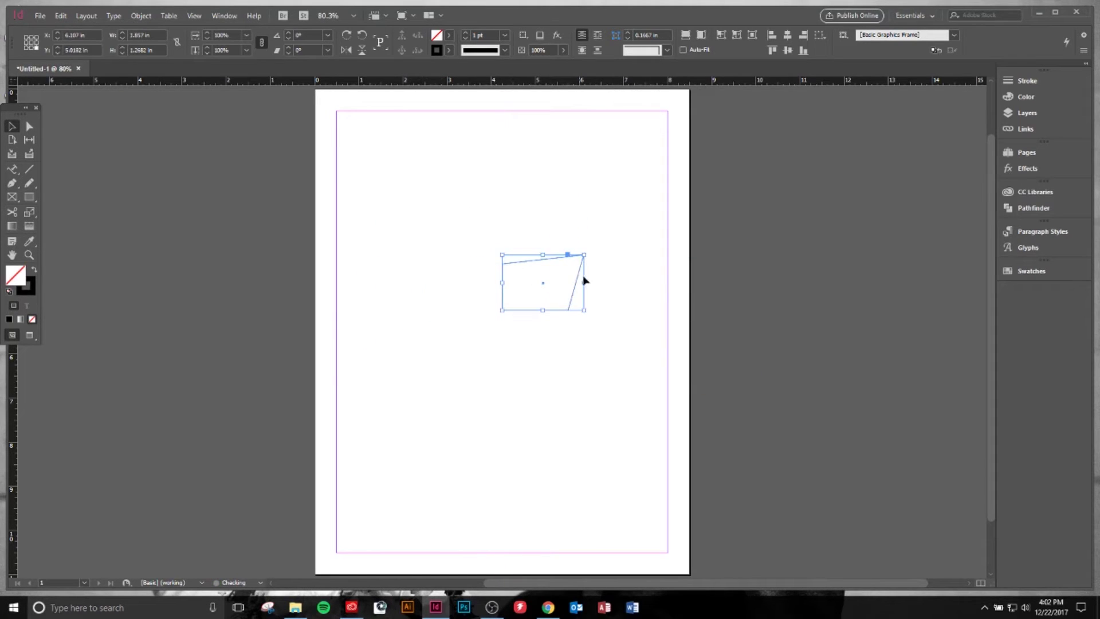
drag(584, 282, 567, 281)
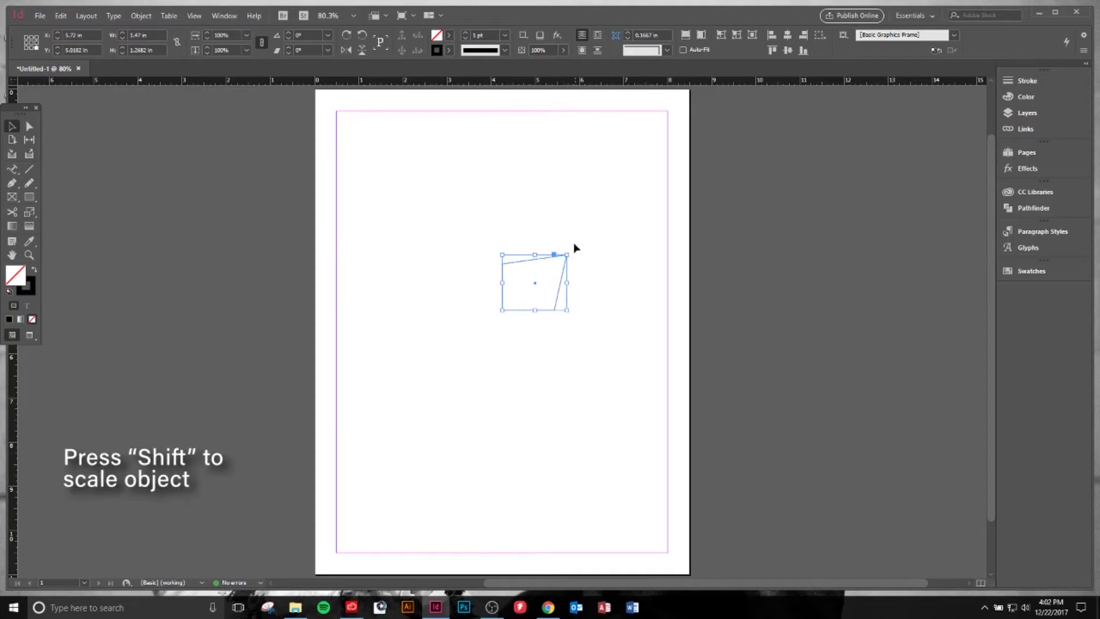
drag(568, 254, 603, 213)
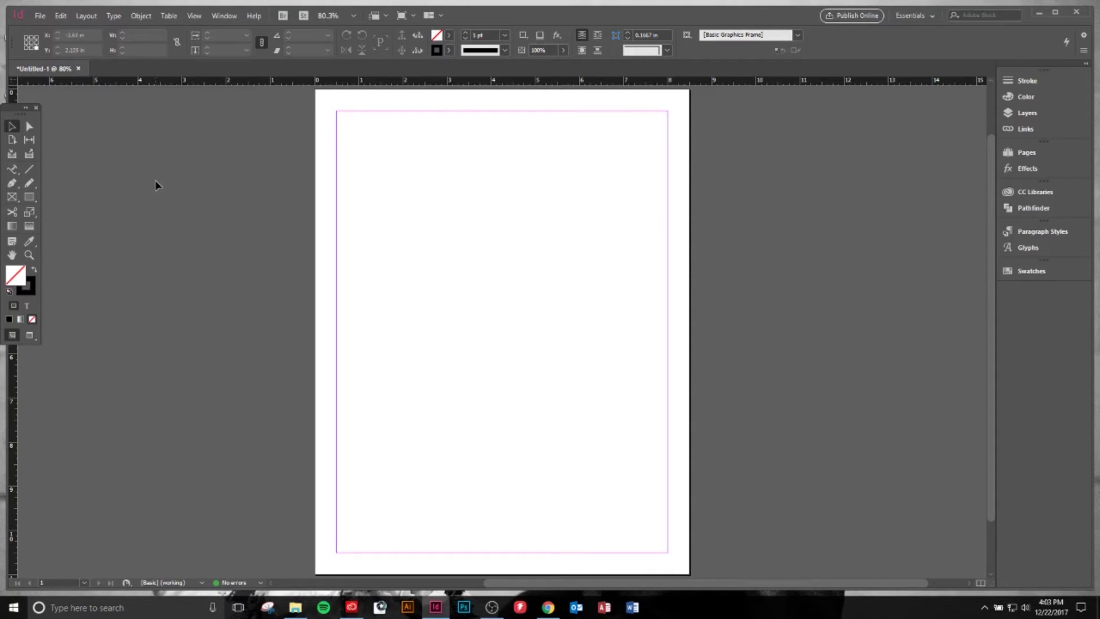
Draw a text frame, type sample letters, then clear the text and delete the frame
click(11, 170)
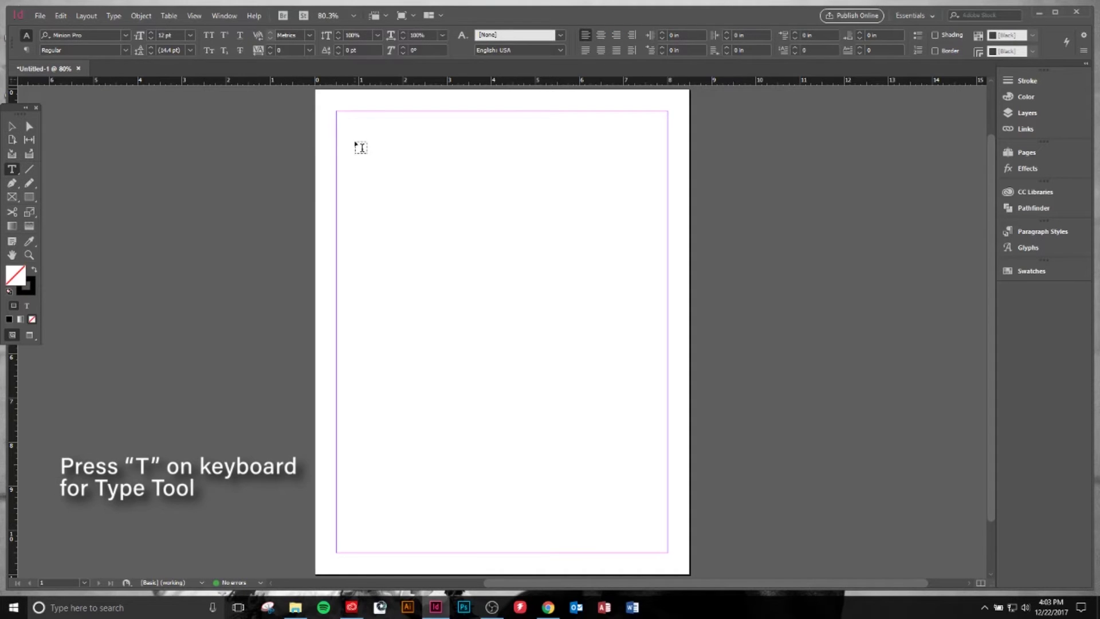
drag(354, 140, 542, 275)
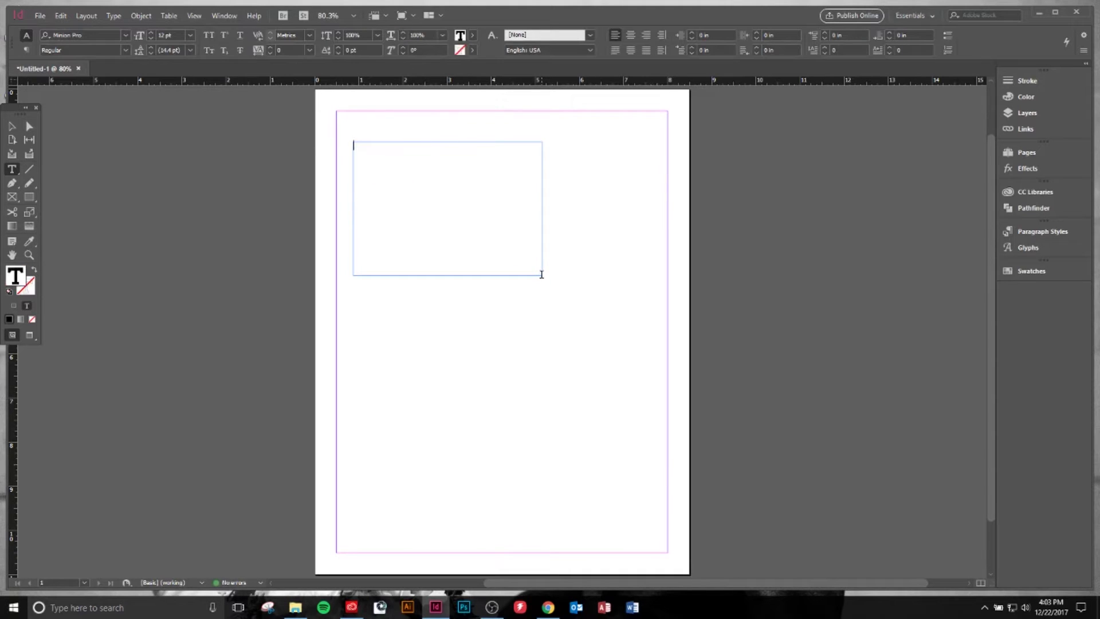
text(fhjsdhafhasdkfh)
key(ctrl+a)
key(BackSpace)
key(Escape)
key(Delete)
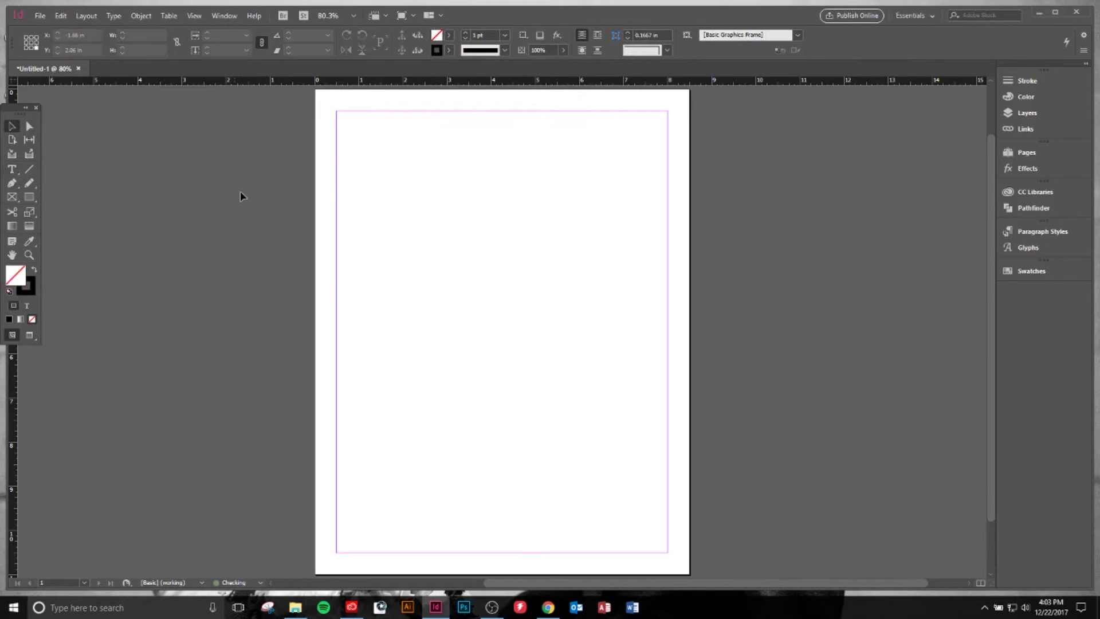
Draw a three-point curve across the upper page and type random letters along it
click(11, 169)
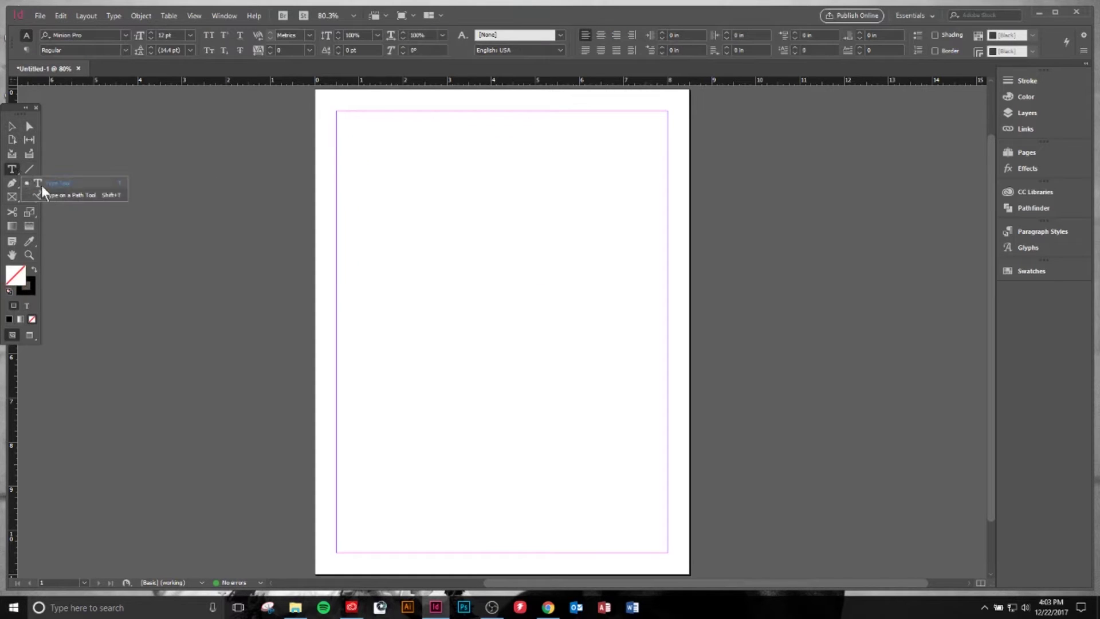
click(85, 195)
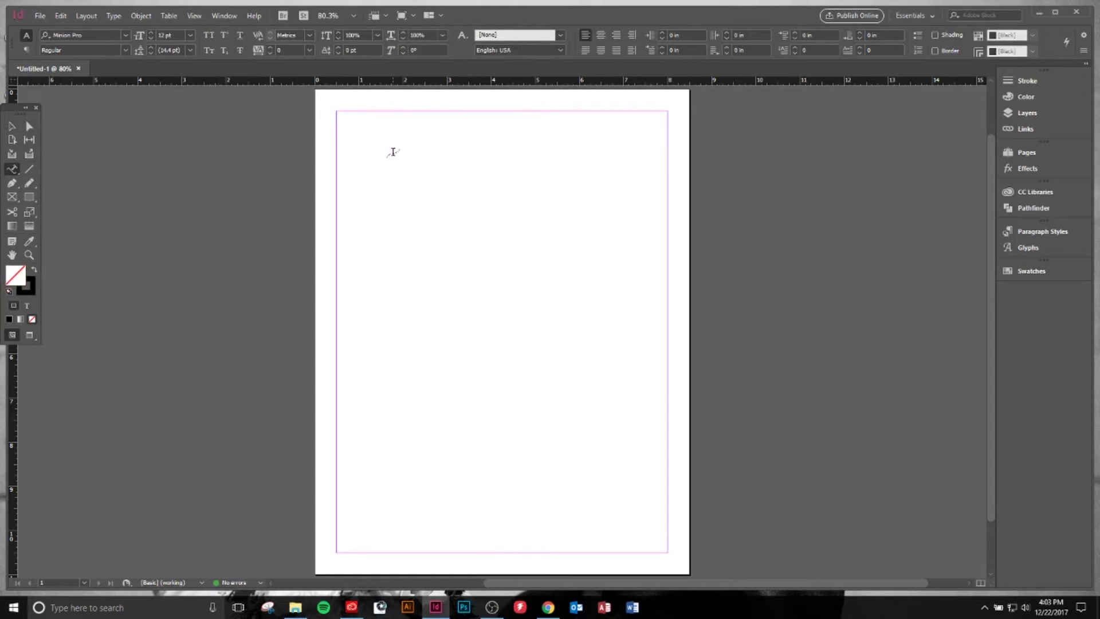
click(12, 184)
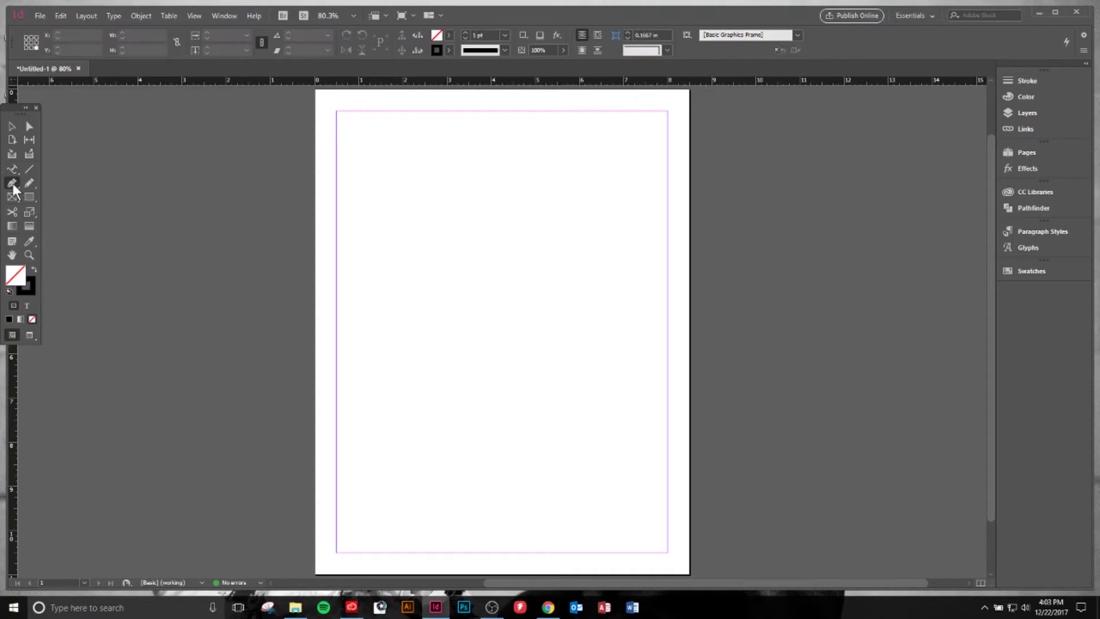
click(359, 217)
drag(503, 196, 589, 211)
drag(606, 248, 638, 324)
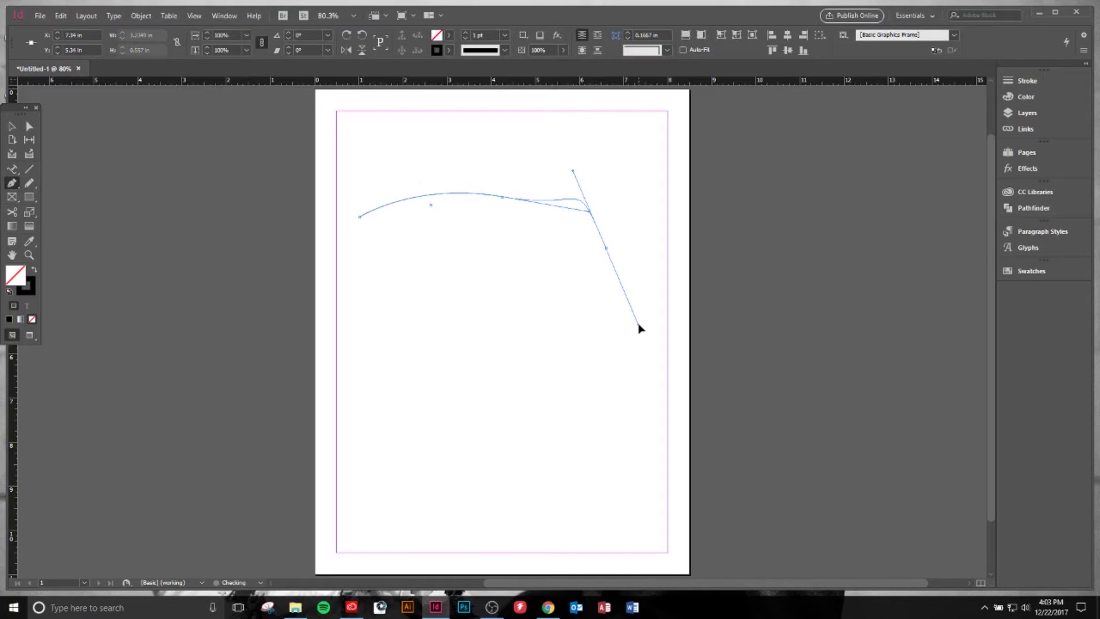
click(12, 172)
click(369, 214)
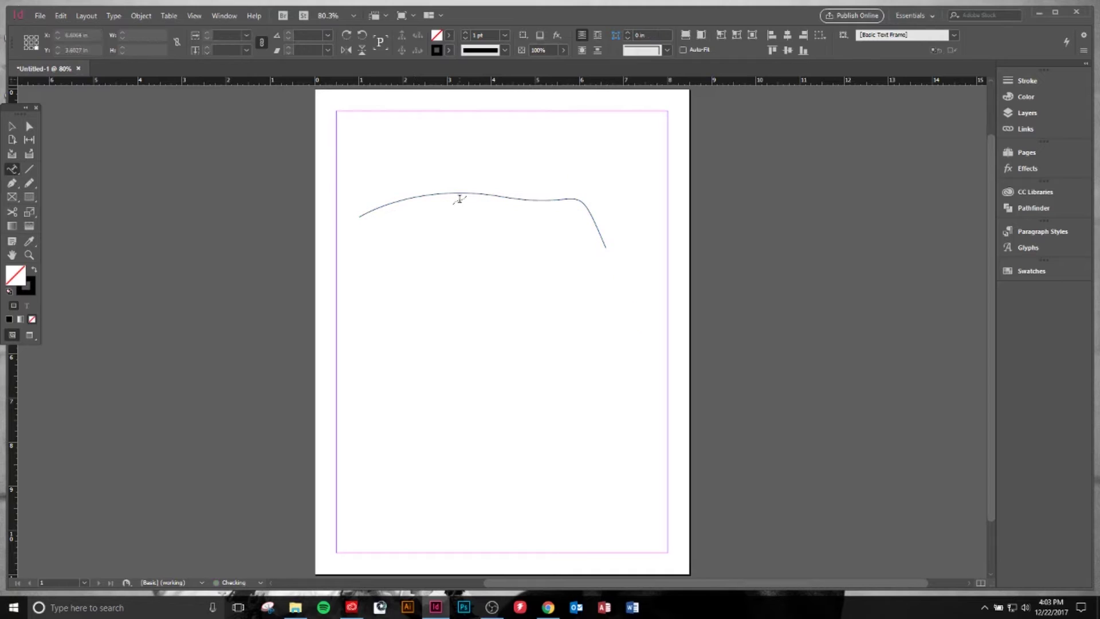
text(fhjksdfhkjshfdkjshfsjkdhfkjshfsdh)
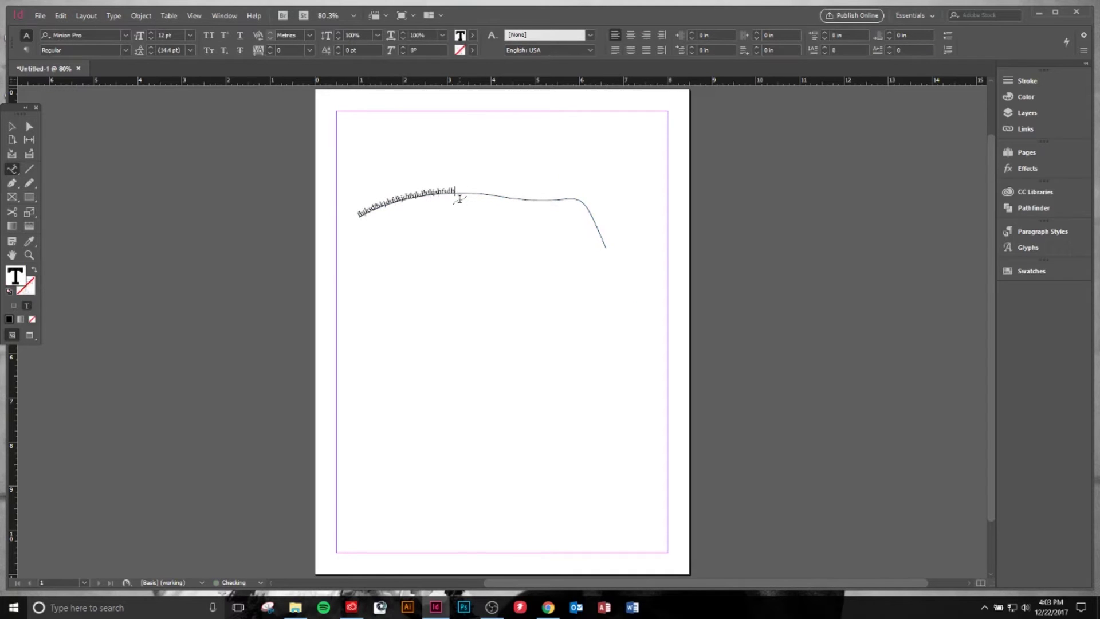
text(fjkhsdfjksdfkfashfi sdfhsjfhjksdf asdf)
Select the path text and set its stroke to [None] in Swatches
click(12, 126)
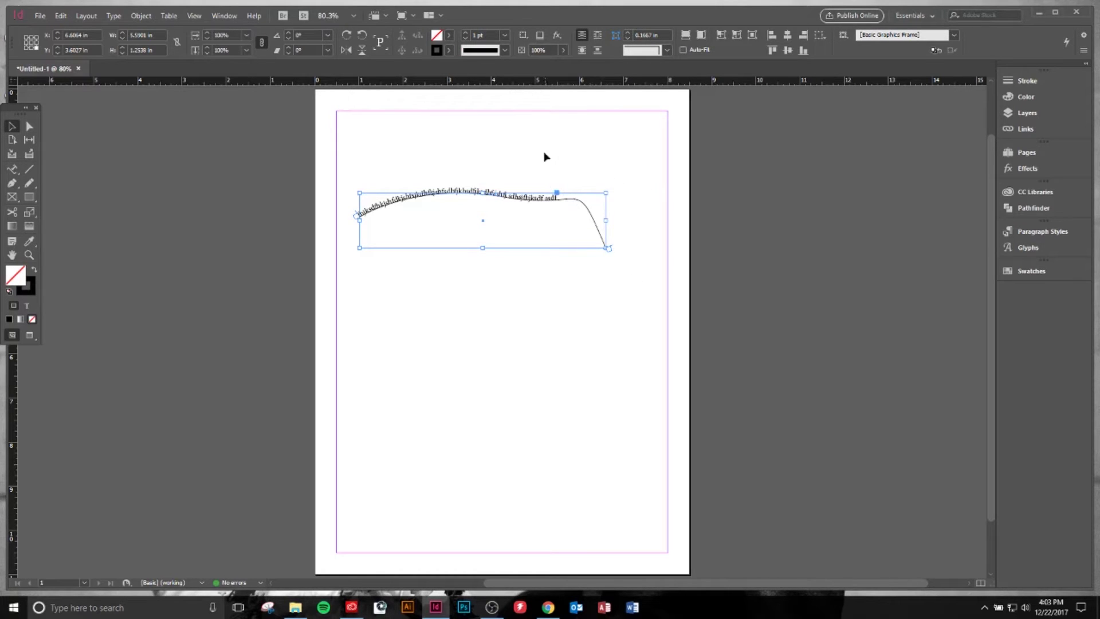
drag(523, 162, 621, 233)
click(1029, 271)
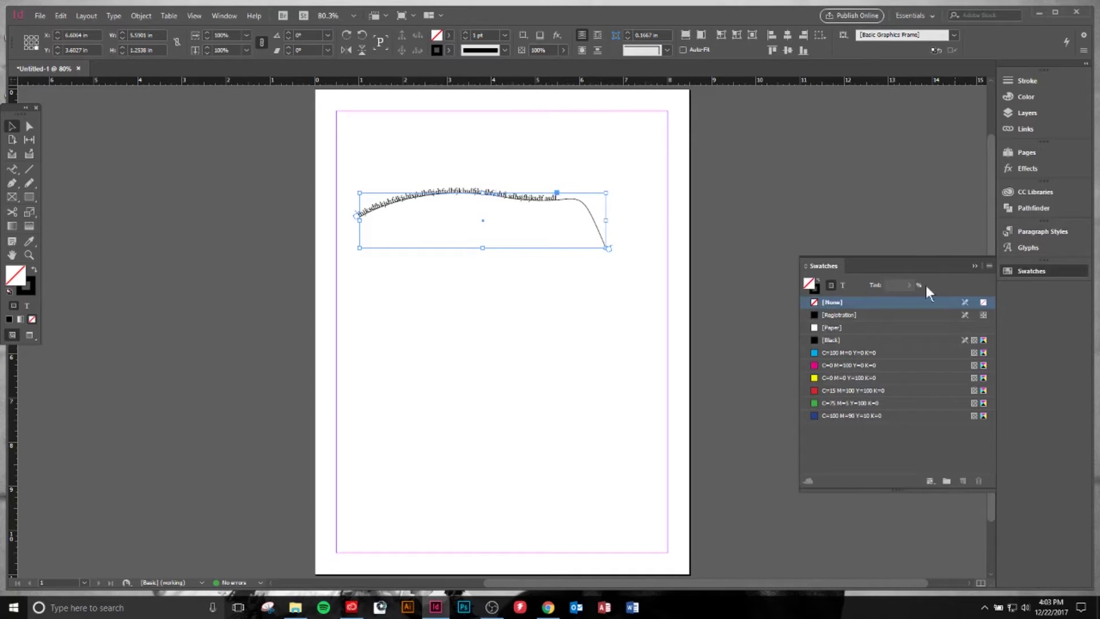
click(818, 291)
click(828, 302)
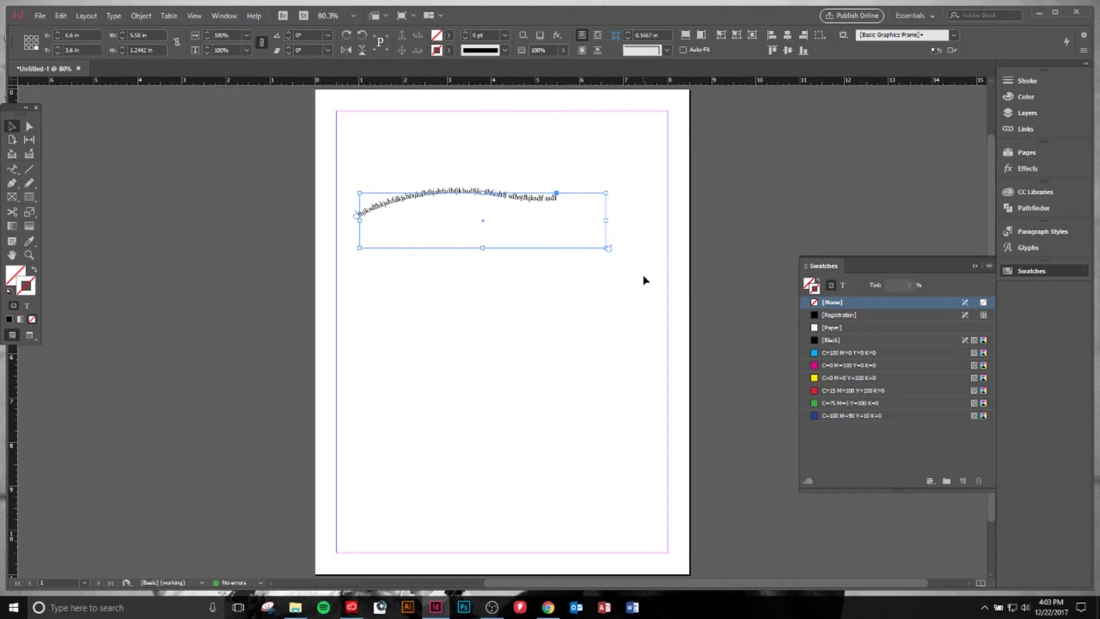
drag(642, 279, 351, 183)
click(968, 266)
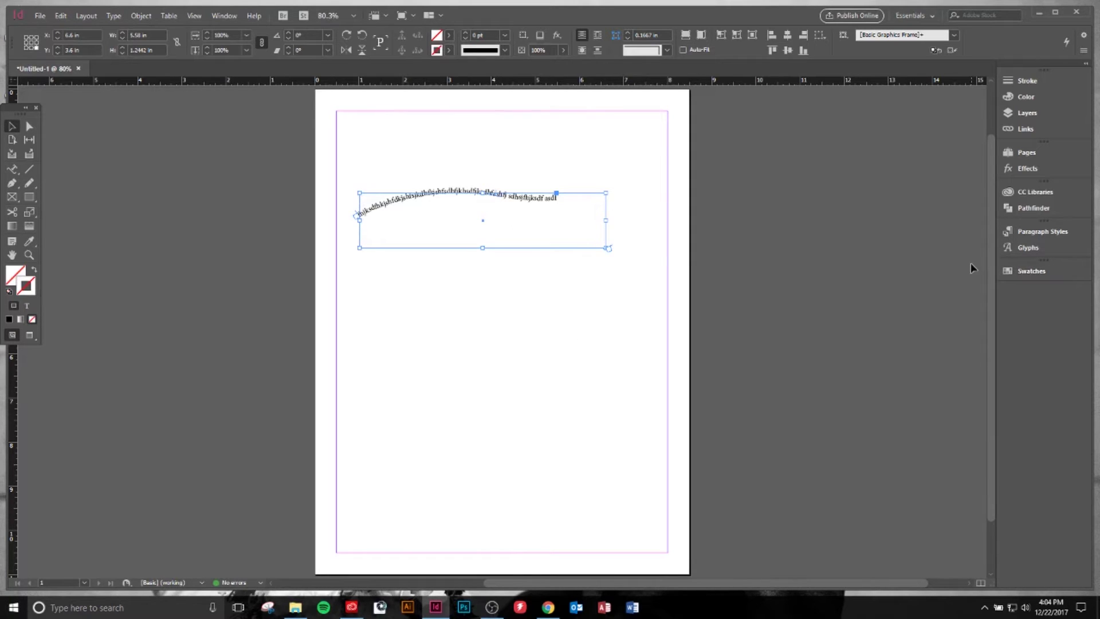
Delete the curved text and draw straight practice lines with the Line tool
key(Delete)
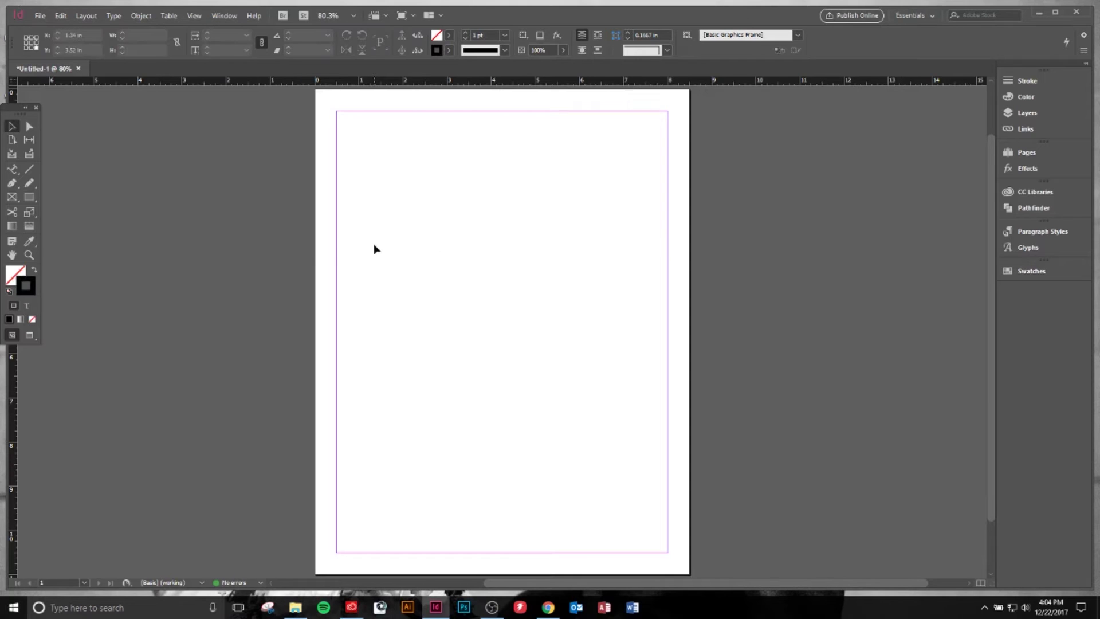
key(backslash)
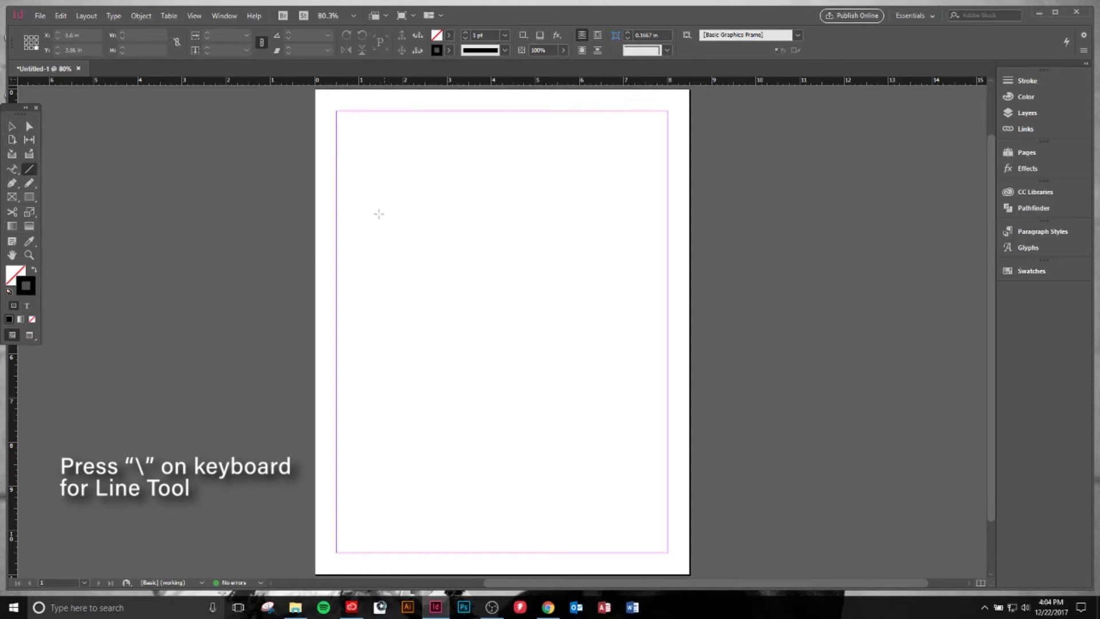
drag(371, 182, 530, 332)
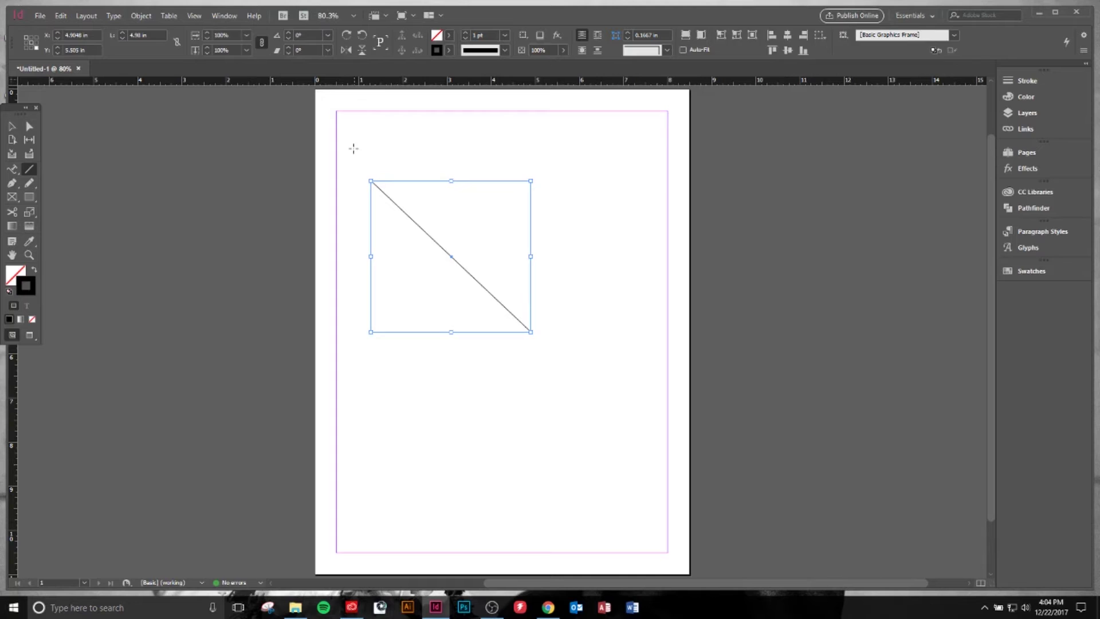
mouse_move(354, 148)
mouse_down()
mouse_move(481, 150)
mouse_move(618, 186)
mouse_move(602, 172)
mouse_move(609, 411)
mouse_up()
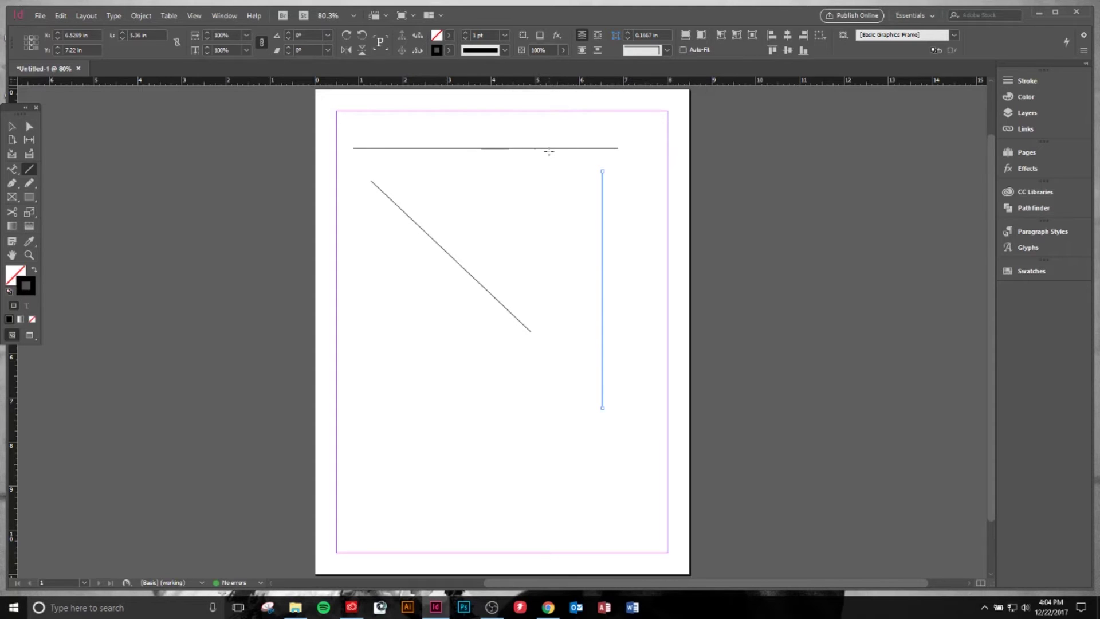
drag(363, 320, 443, 399)
Marquee-select all the practice lines and delete them
click(12, 129)
drag(368, 119, 622, 443)
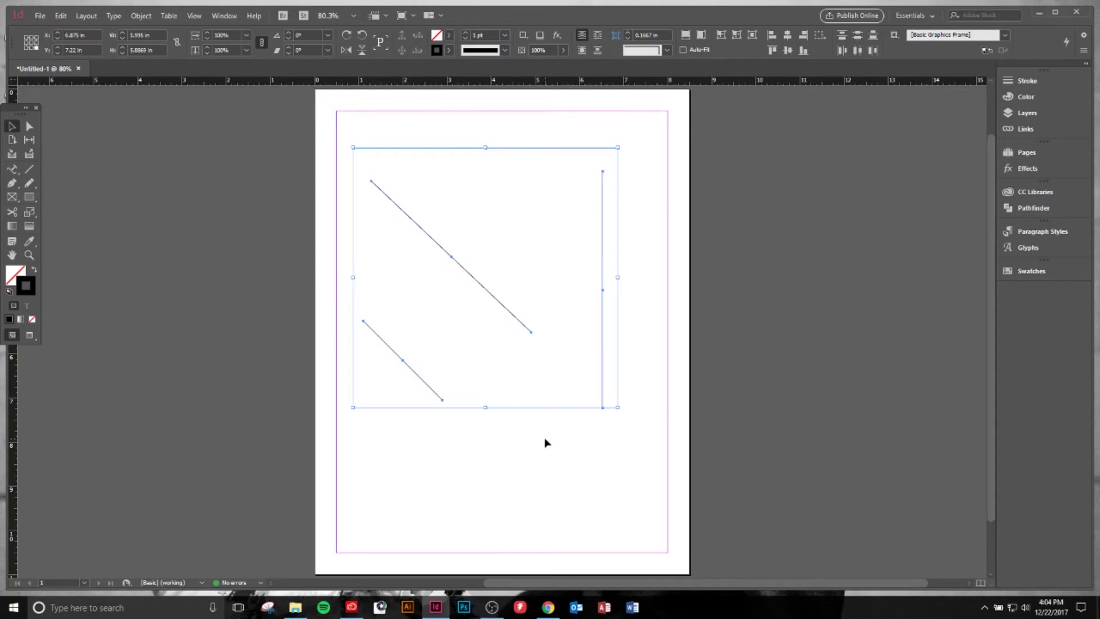
key(Delete)
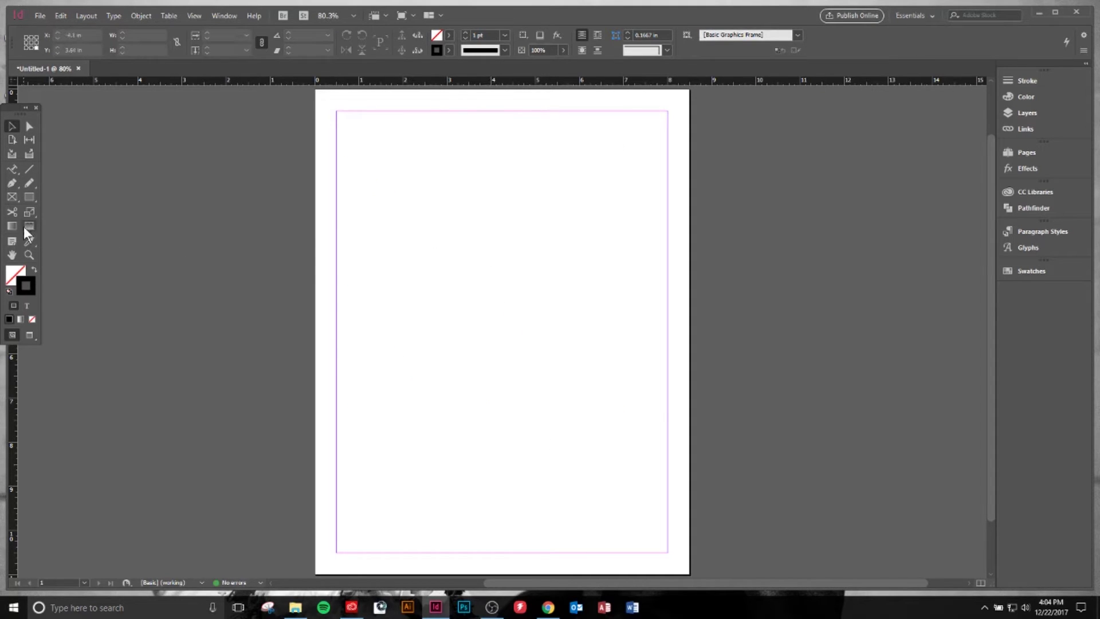
Draw a three-point curving path down the page with the Pen tool
click(12, 170)
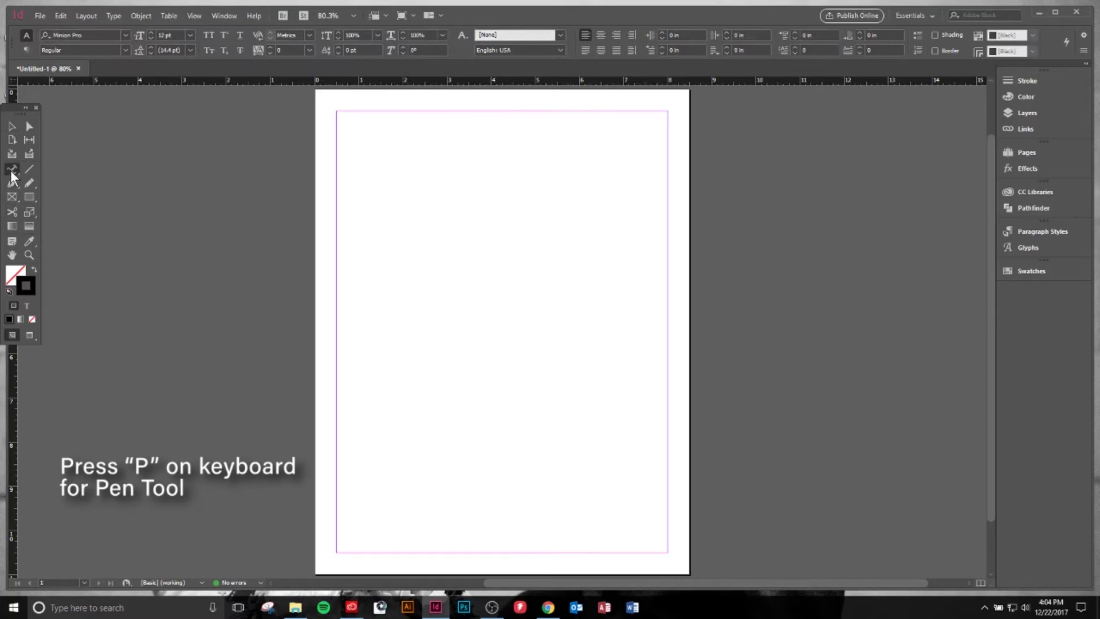
key(p)
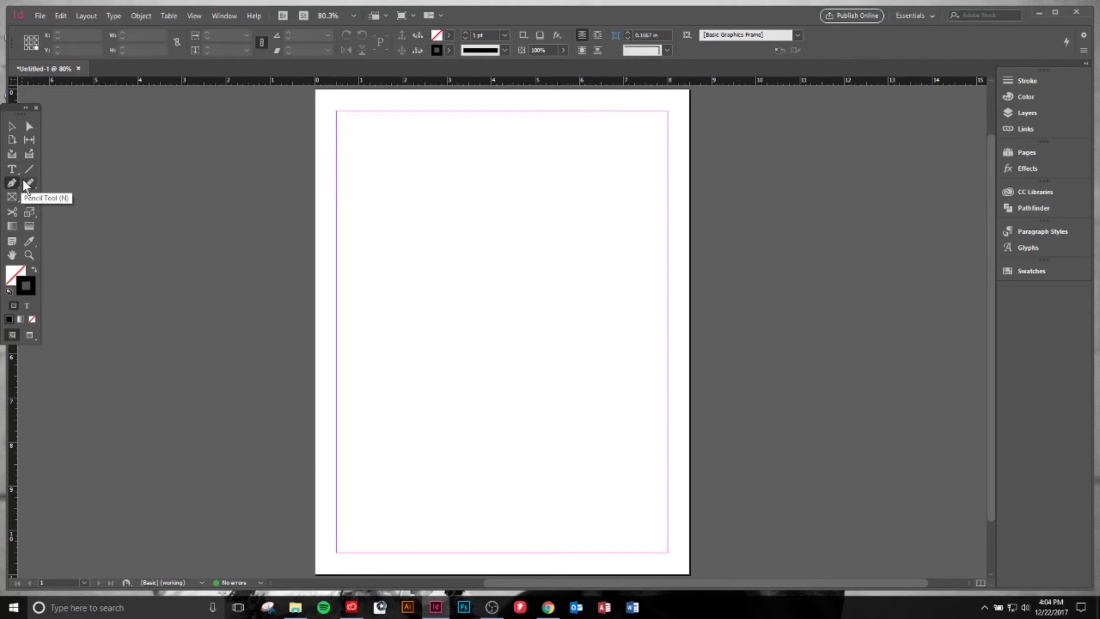
click(364, 206)
drag(483, 163, 599, 198)
drag(544, 264, 415, 370)
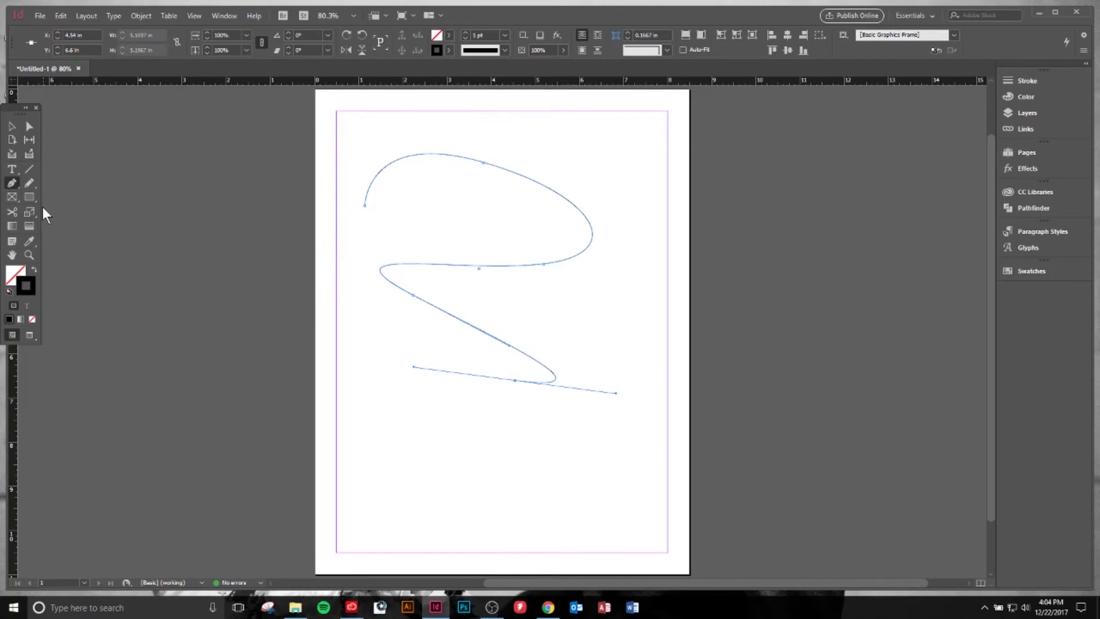
Give the path a yellow stroke at 10 pt and show the Stroke panel
click(1022, 274)
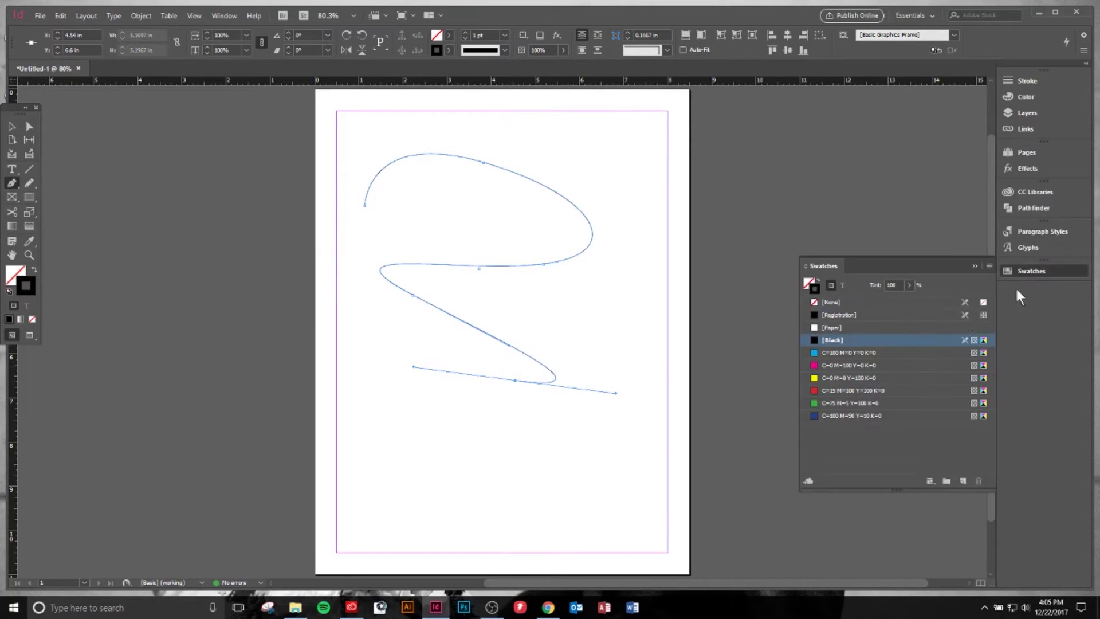
click(840, 352)
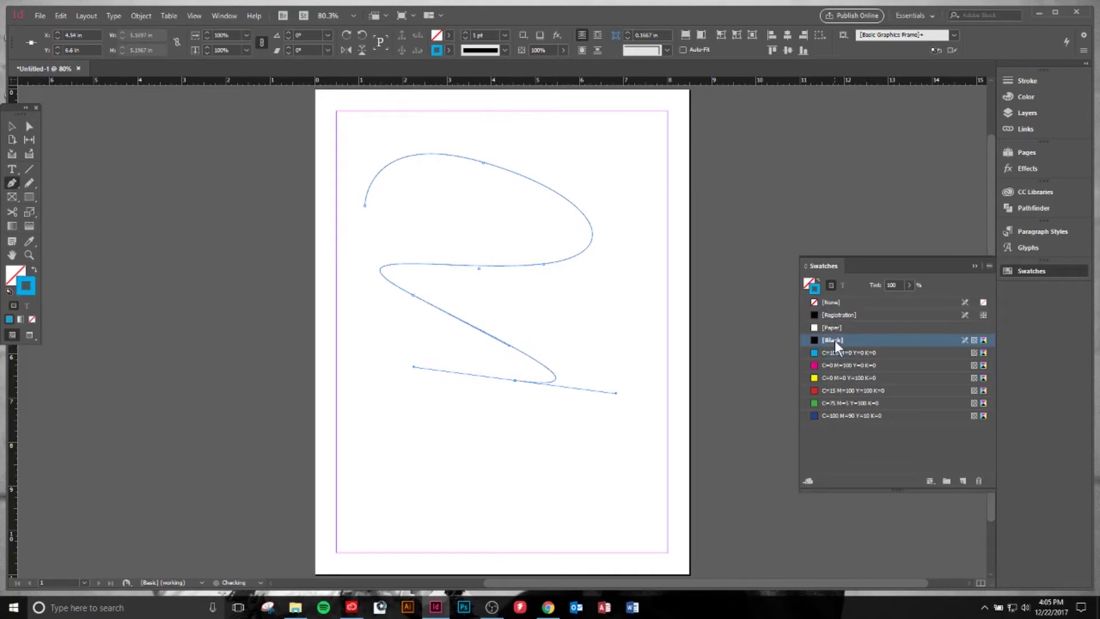
click(842, 390)
click(839, 377)
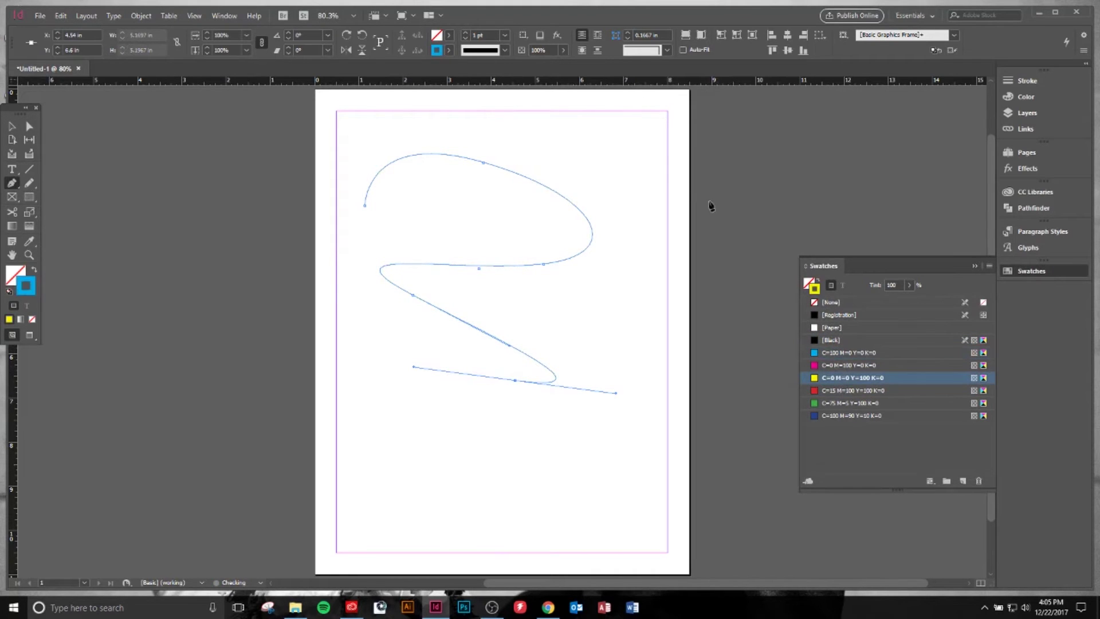
click(464, 31)
click(464, 31)
click(464, 31)
click(464, 32)
click(464, 32)
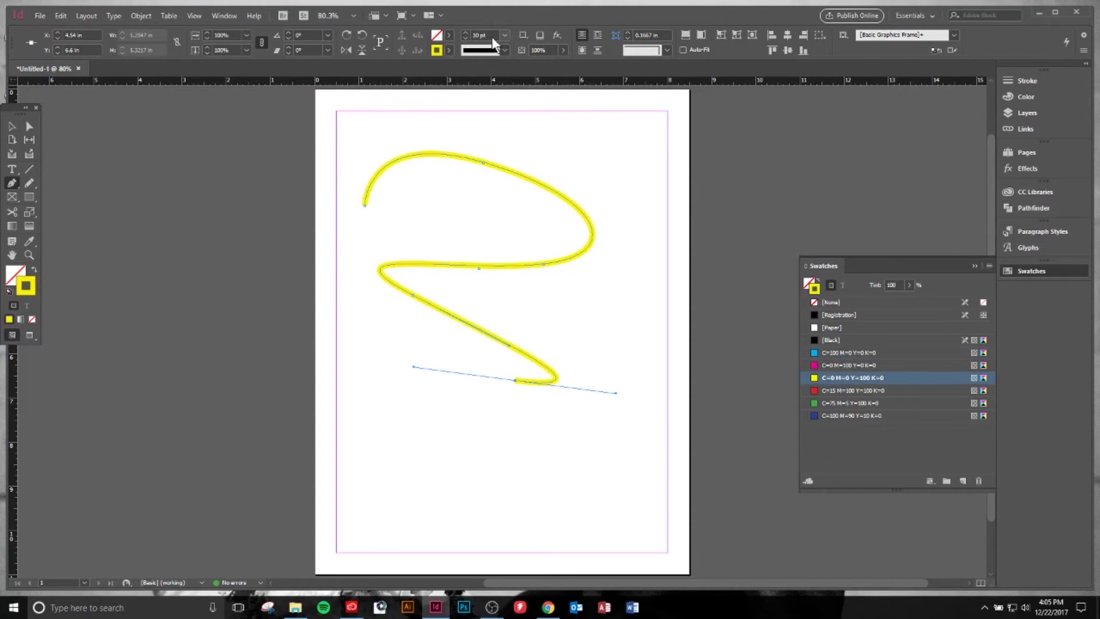
click(232, 15)
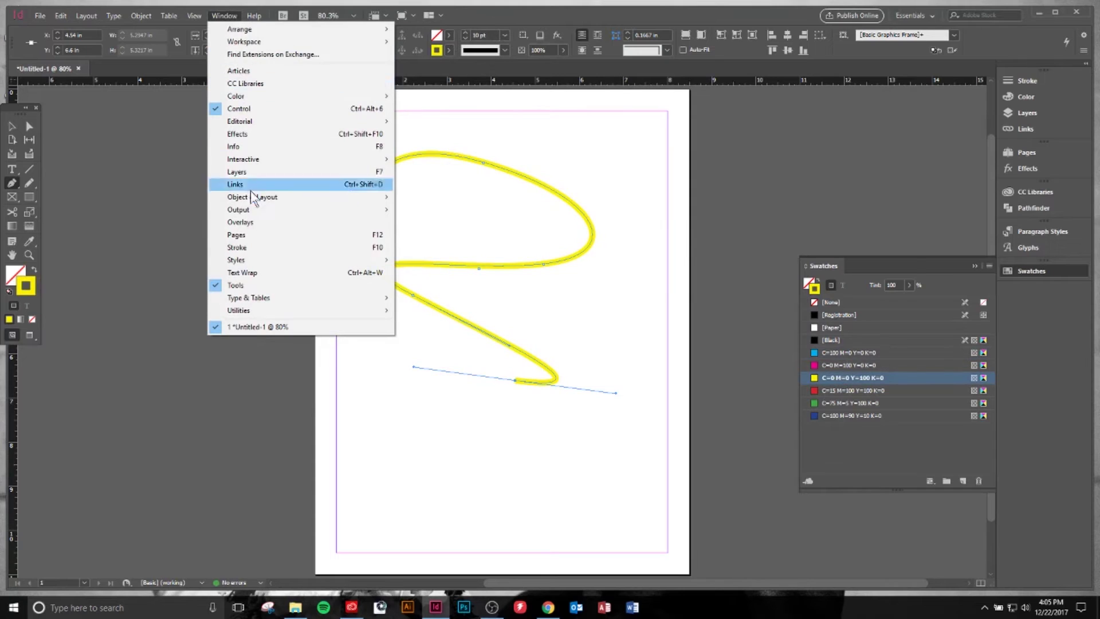
click(257, 255)
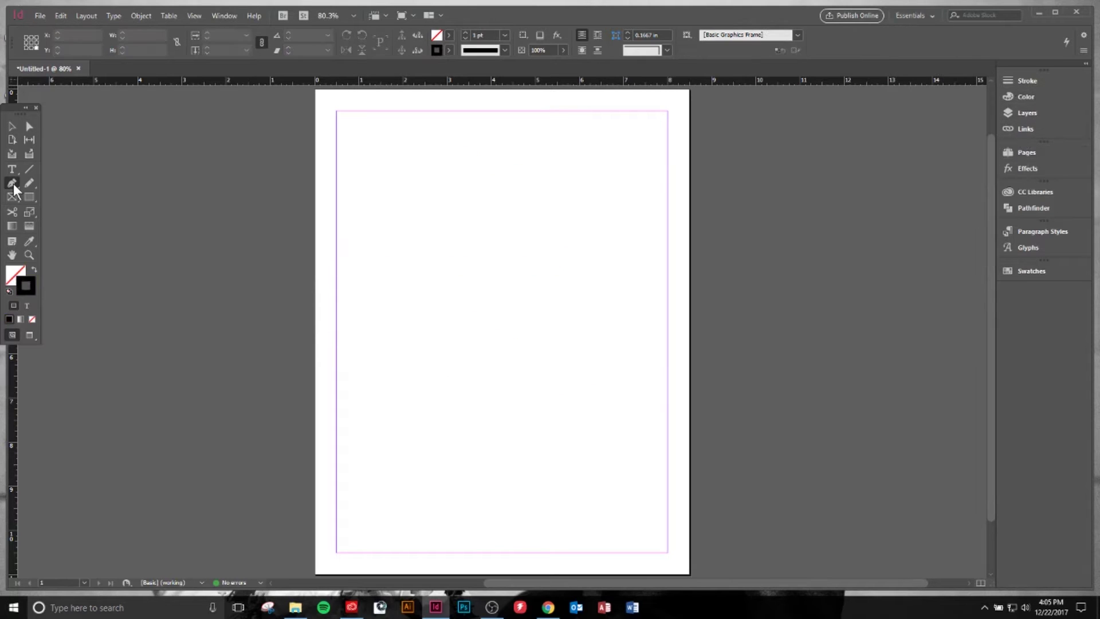
Draw a gentle four-point curve across the upper page with the Pen tool
click(12, 183)
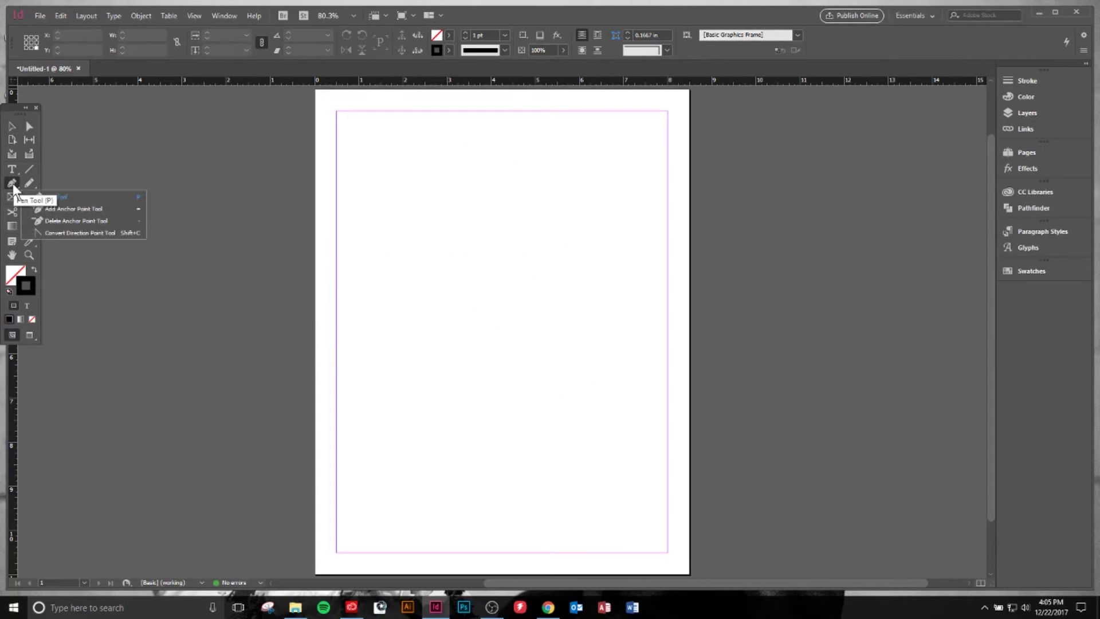
click(58, 197)
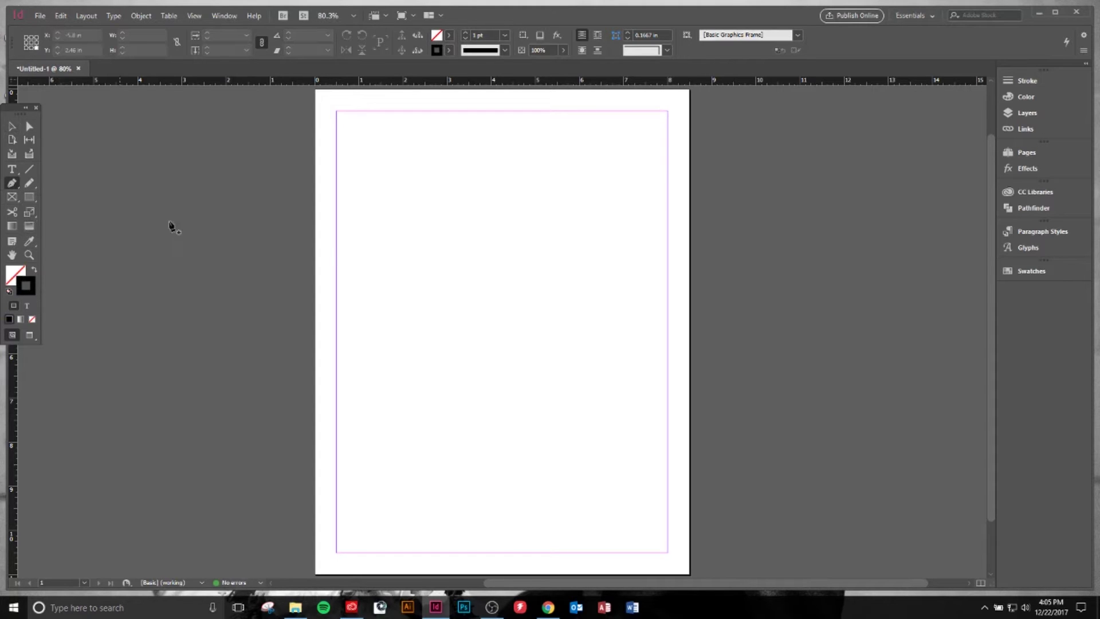
click(336, 226)
click(408, 233)
click(480, 239)
drag(584, 252, 640, 314)
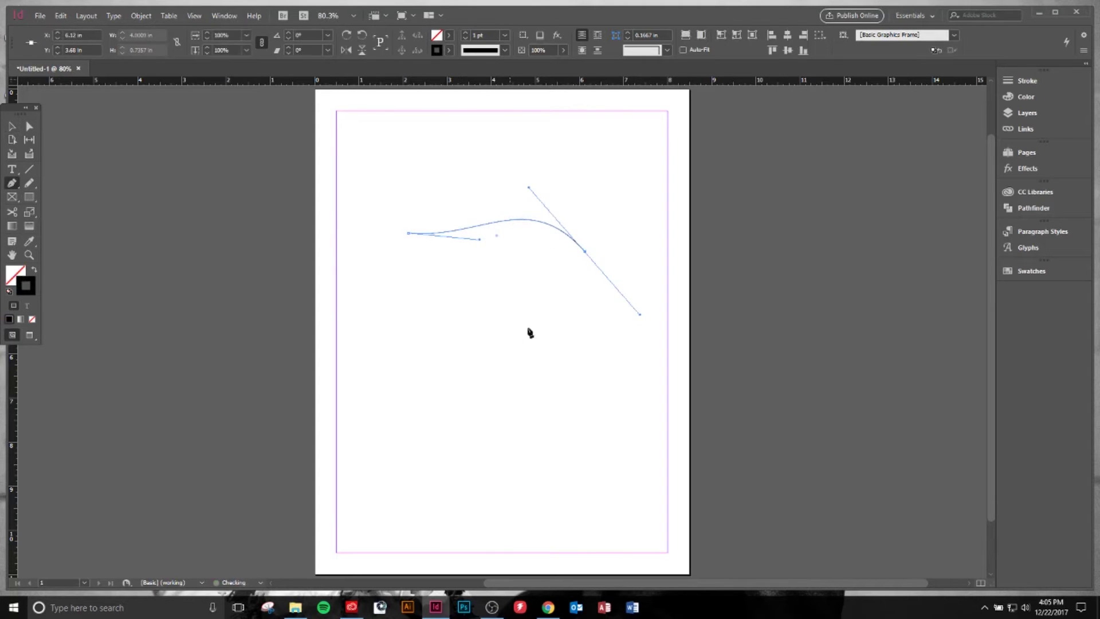
right_click(11, 185)
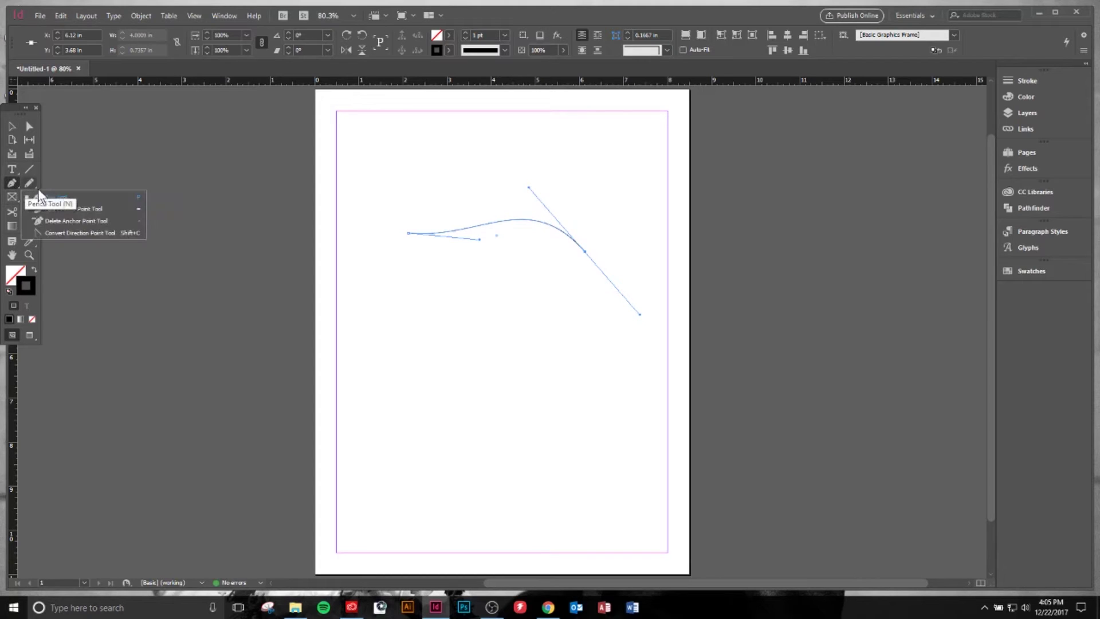
click(108, 233)
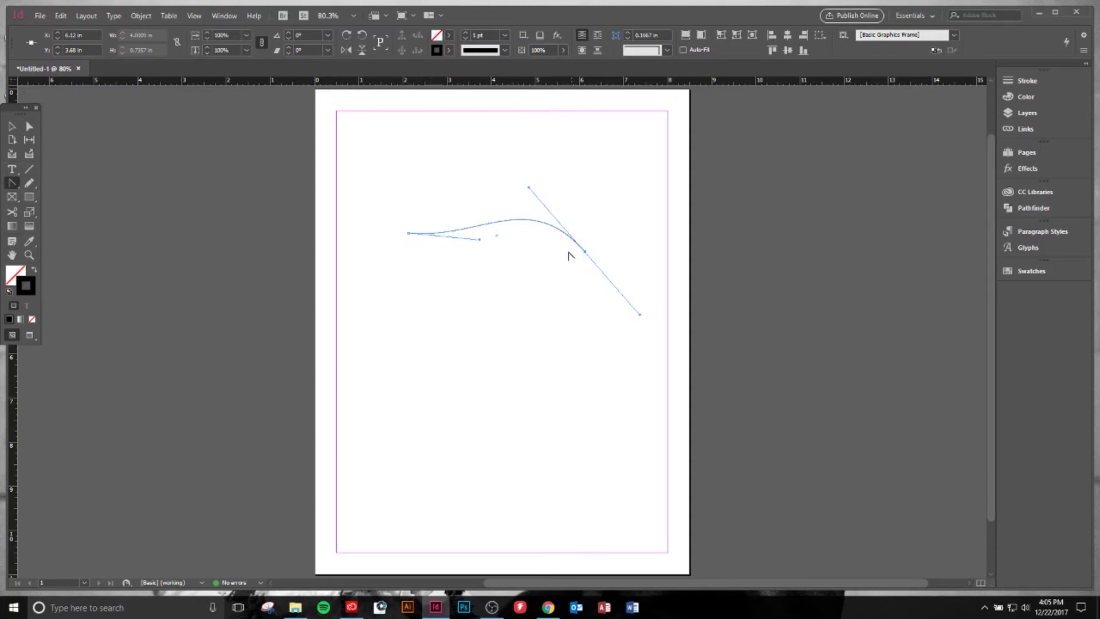
Draw a jagged six-corner open path hanging down beneath the curve
key(p)
ctrl+click(521, 226)
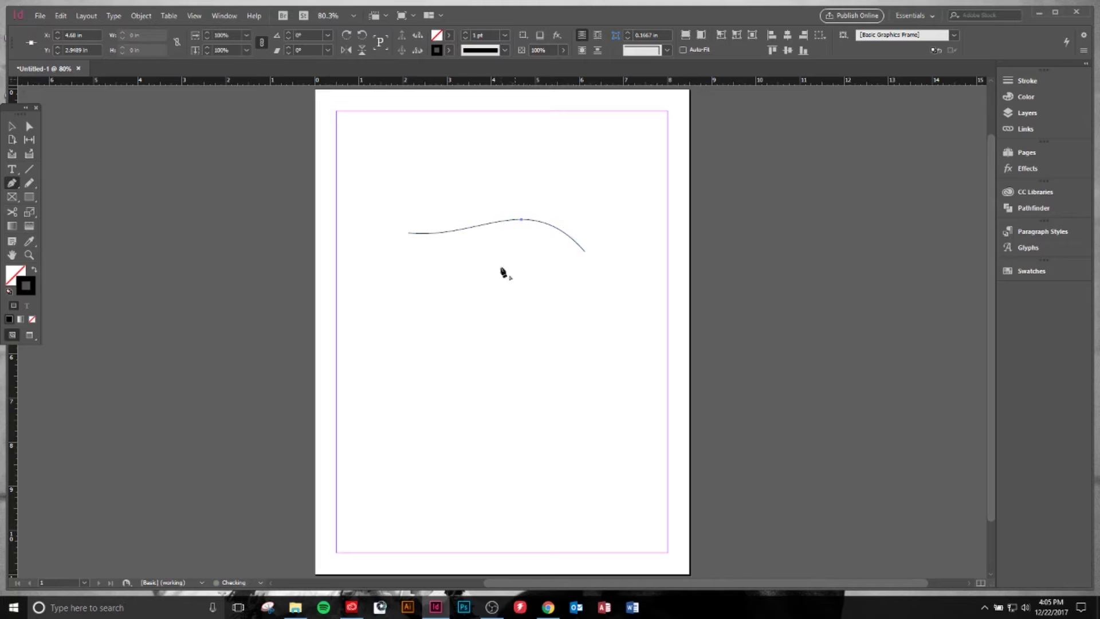
click(471, 282)
click(530, 299)
click(548, 390)
click(482, 418)
click(421, 362)
click(408, 311)
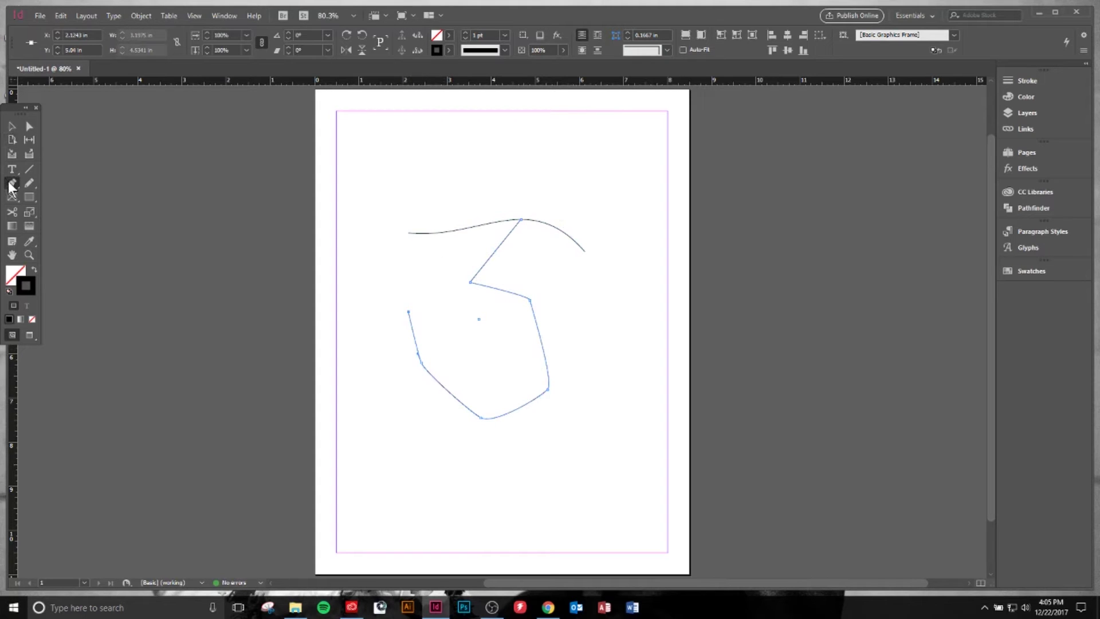
Drag direction handles out of the hanging path's bottom anchor to round that corner
drag(11, 186, 89, 233)
drag(12, 185, 92, 240)
drag(482, 419, 442, 411)
key(a)
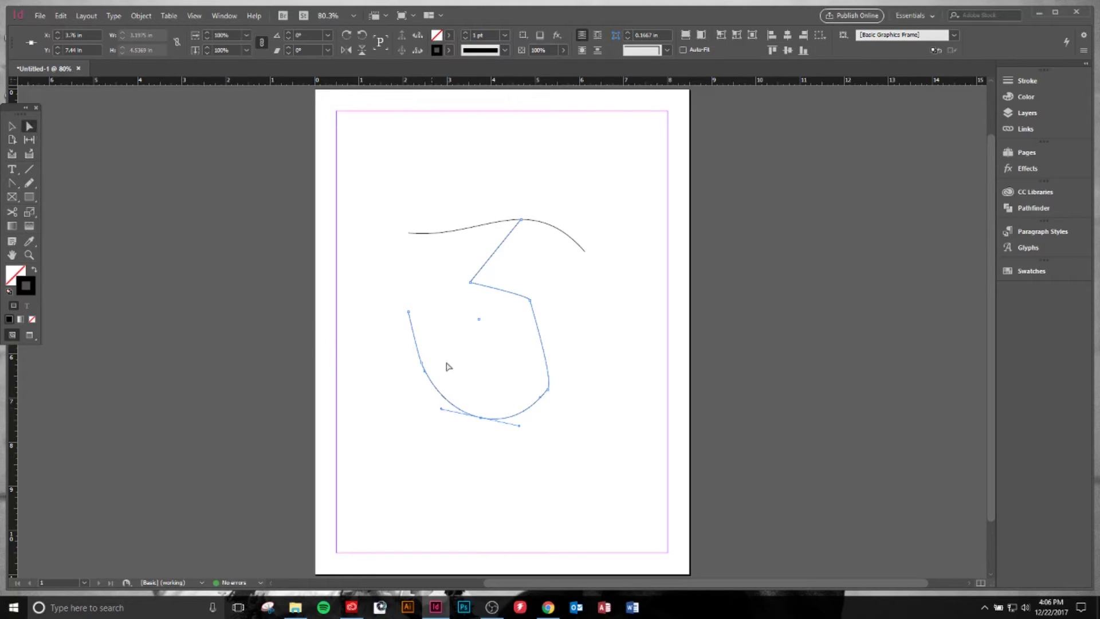
mouse_move(441, 412)
mouse_down()
mouse_move(395, 407)
mouse_move(402, 387)
mouse_move(461, 418)
mouse_move(435, 417)
mouse_move(451, 412)
mouse_up()
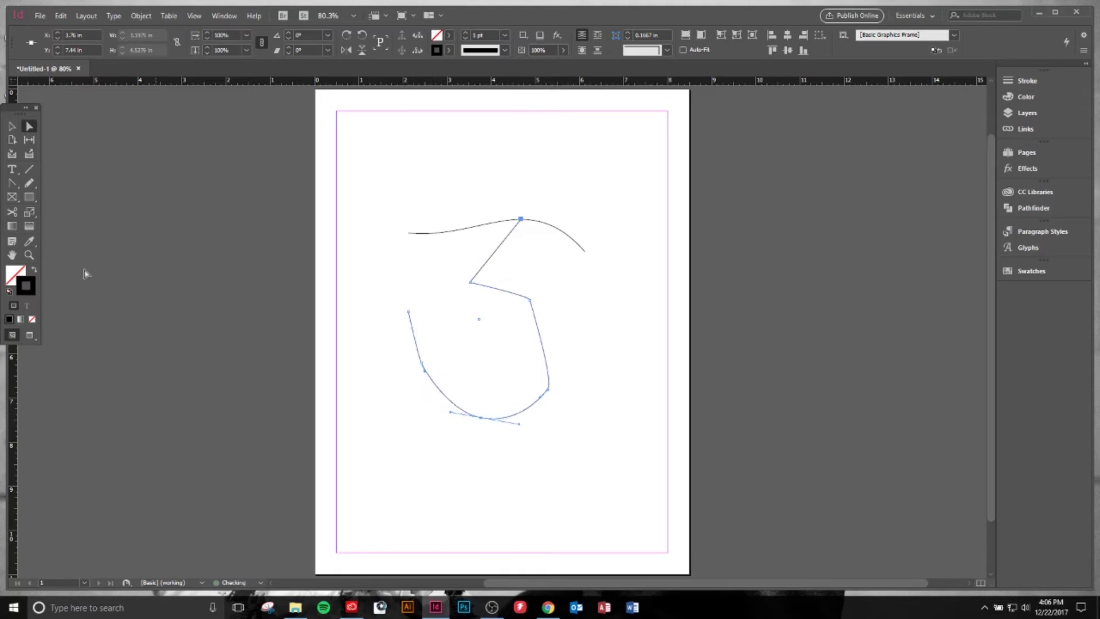
click(10, 184)
drag(451, 412, 443, 446)
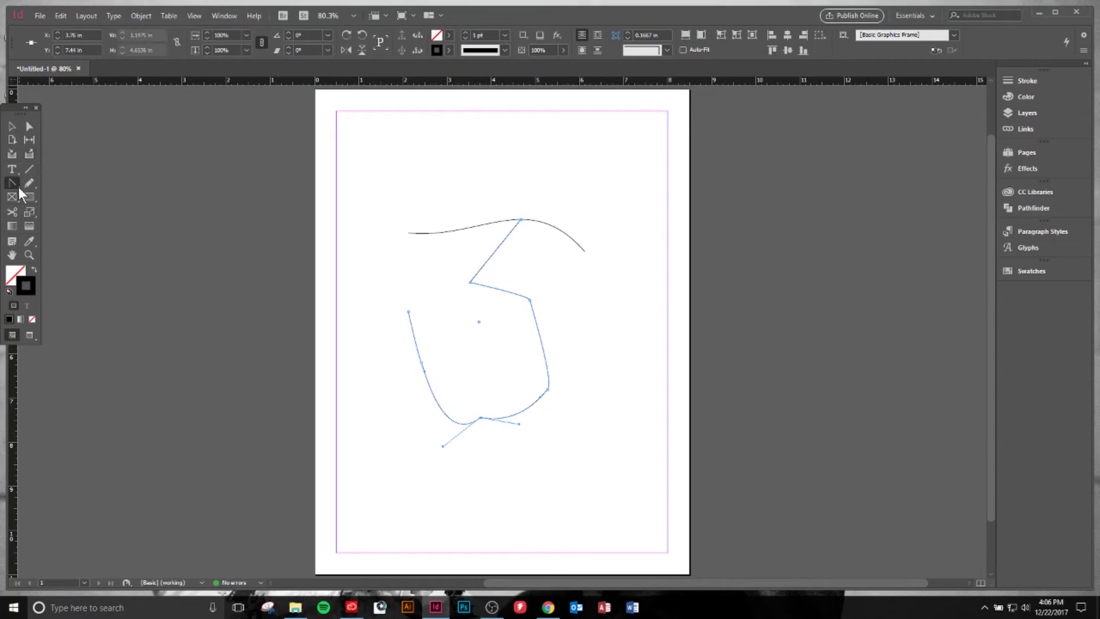
drag(12, 183, 86, 223)
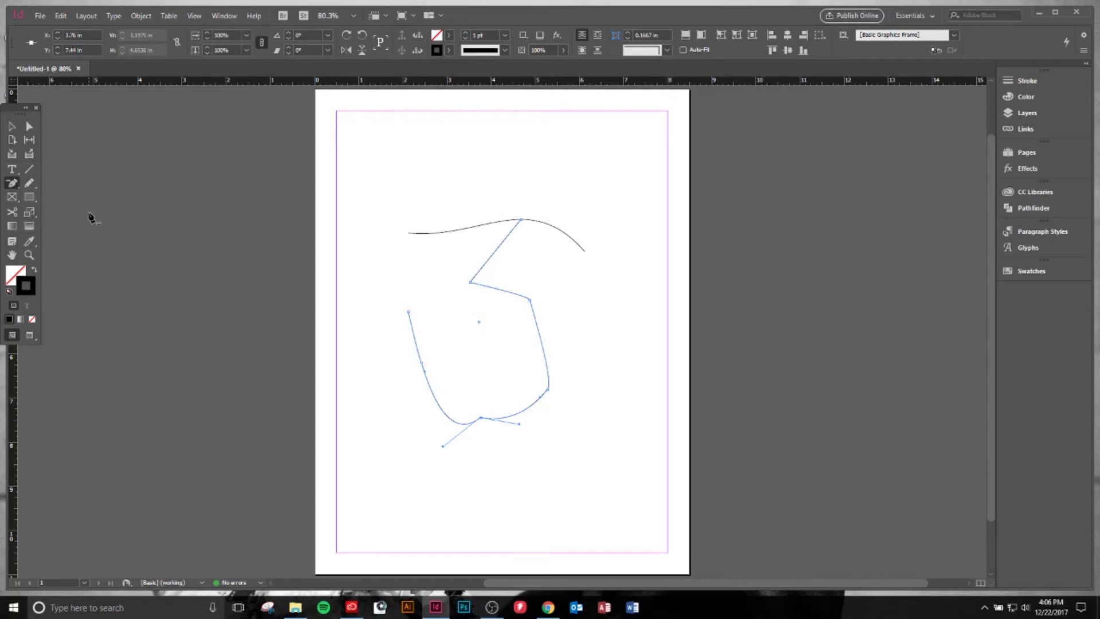
Delete the path's bottom anchor, then add a new anchor and drag it up to curve the base
click(481, 419)
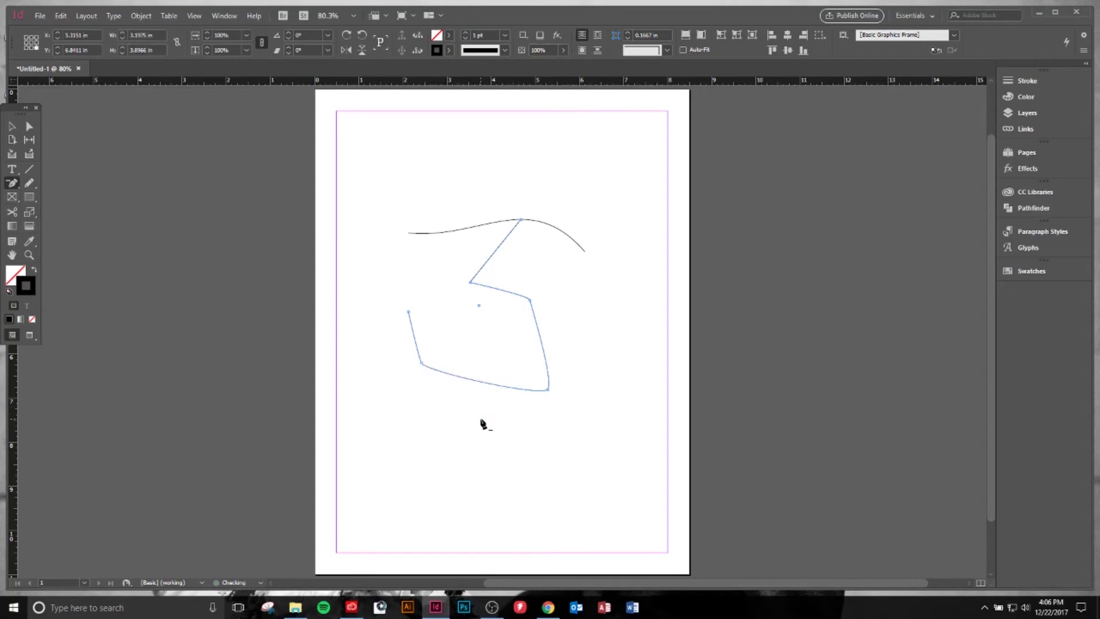
drag(12, 185, 69, 214)
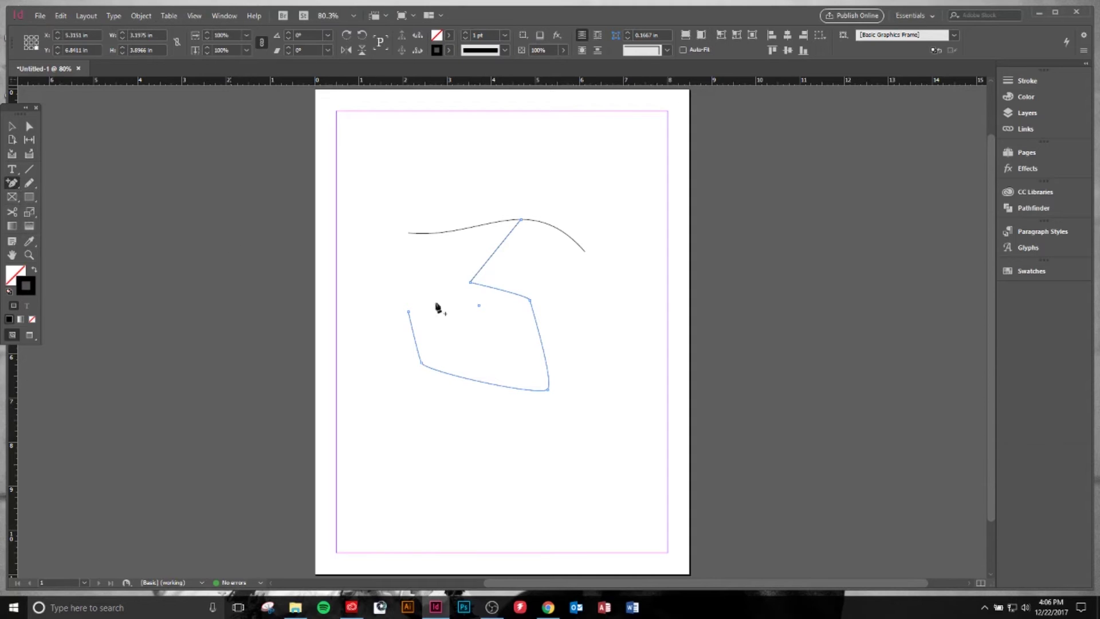
click(491, 385)
key(a)
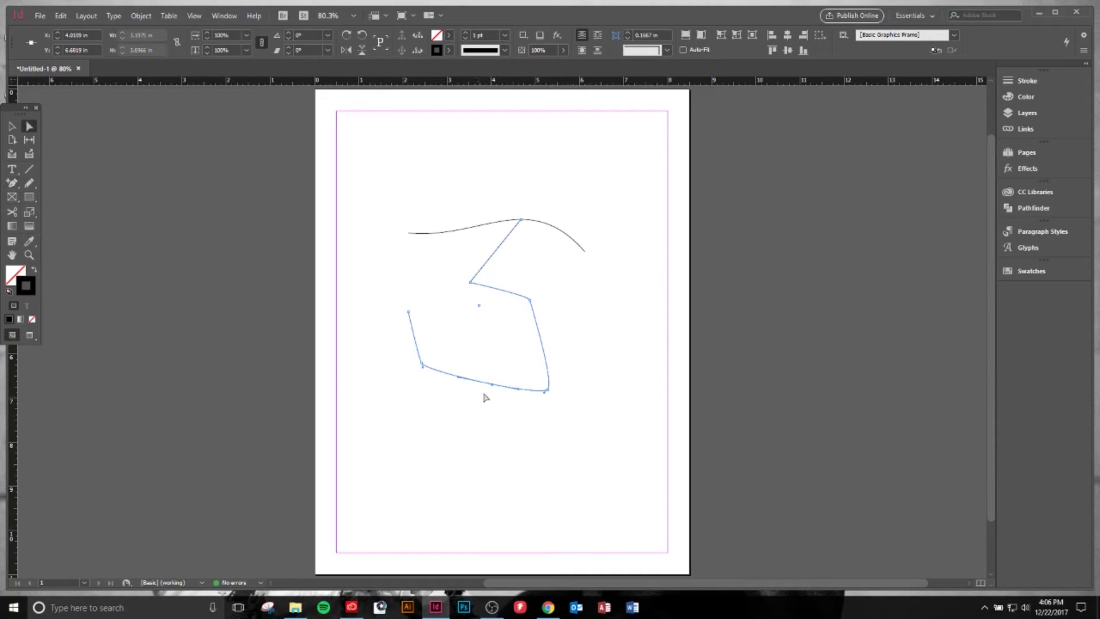
drag(493, 387, 496, 348)
Delete the lower path and then the top curve
key(v)
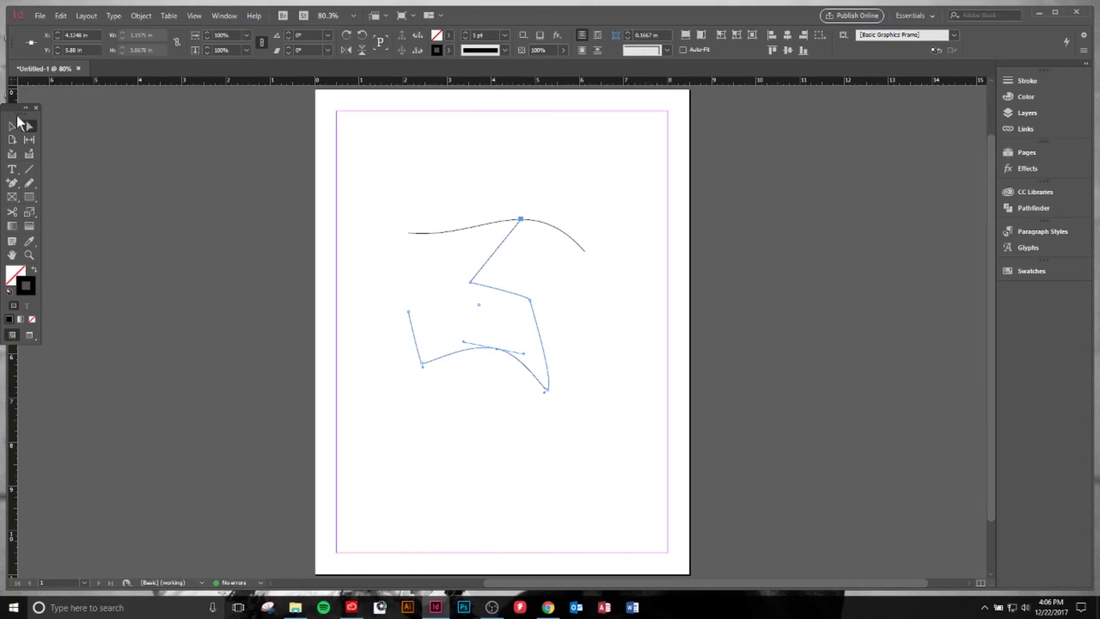
key(Delete)
click(458, 227)
key(Delete)
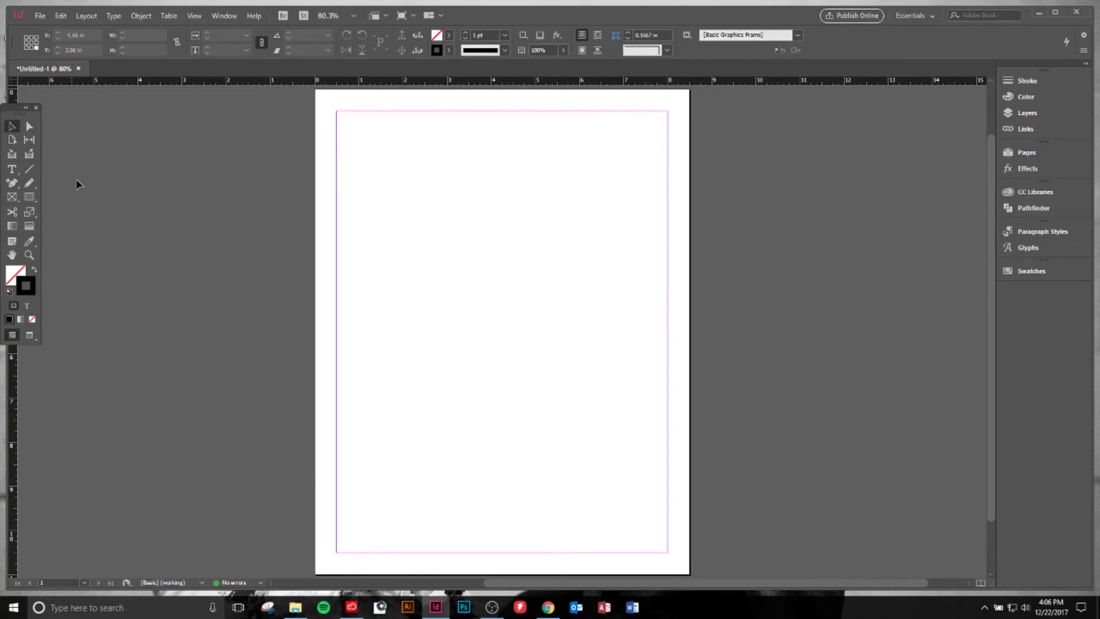
click(24, 182)
mouse_move(572, 264)
mouse_down()
mouse_move(463, 241)
mouse_move(498, 331)
mouse_move(572, 384)
mouse_move(522, 401)
mouse_move(401, 294)
mouse_move(353, 323)
mouse_move(413, 465)
mouse_move(533, 497)
mouse_move(559, 553)
mouse_move(427, 554)
mouse_move(399, 539)
mouse_up()
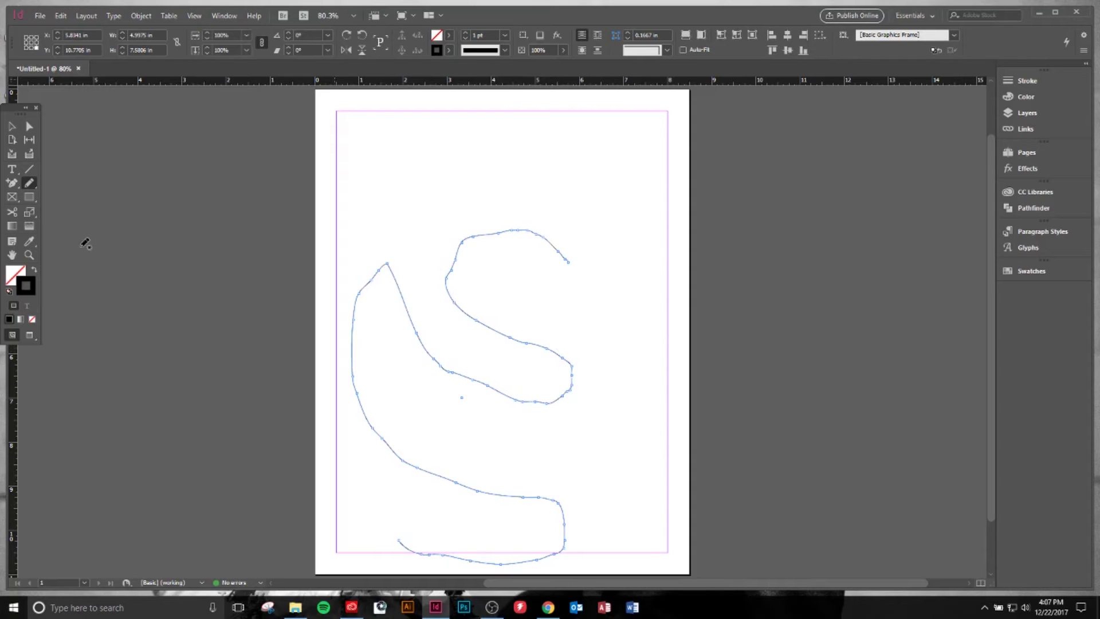
click(30, 185)
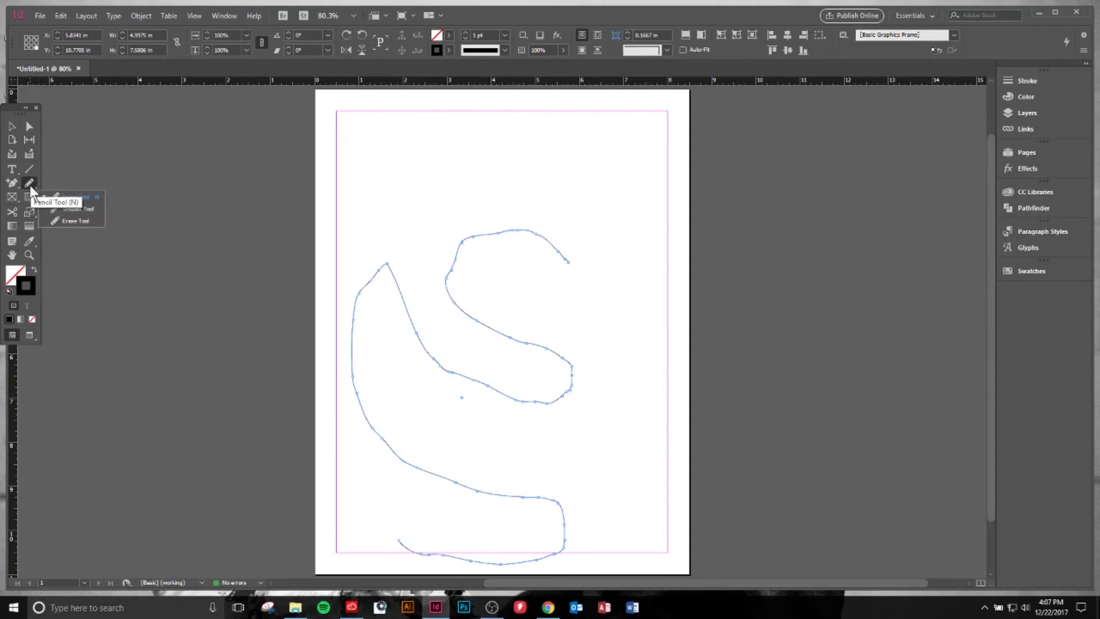
click(85, 208)
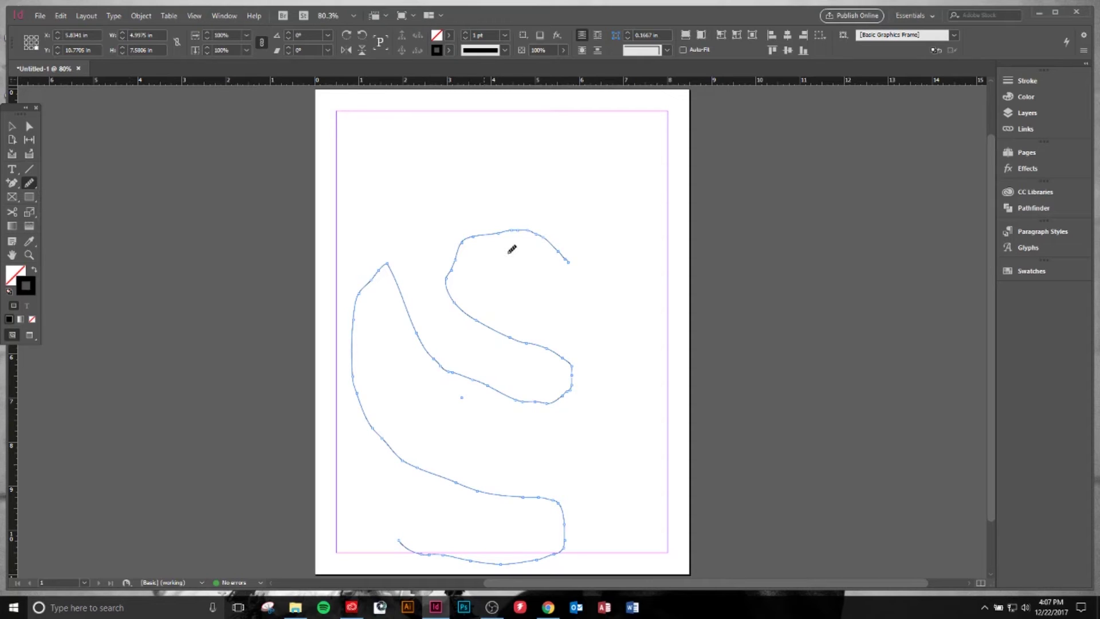
mouse_move(561, 241)
mouse_down()
mouse_move(516, 225)
mouse_move(467, 236)
mouse_move(448, 277)
mouse_move(456, 240)
mouse_move(455, 303)
mouse_move(570, 346)
mouse_move(575, 388)
mouse_move(533, 394)
mouse_move(449, 361)
mouse_move(538, 398)
mouse_move(577, 376)
mouse_move(565, 351)
mouse_move(574, 365)
mouse_move(548, 402)
mouse_move(562, 396)
mouse_move(524, 390)
mouse_move(550, 395)
mouse_up()
mouse_move(389, 272)
mouse_down()
mouse_move(357, 299)
mouse_move(385, 268)
mouse_move(403, 293)
mouse_up()
mouse_move(397, 252)
mouse_down()
mouse_move(347, 372)
mouse_move(390, 458)
mouse_move(428, 470)
mouse_move(423, 451)
mouse_move(453, 495)
mouse_move(571, 501)
mouse_move(571, 553)
mouse_move(565, 540)
mouse_move(552, 562)
mouse_move(405, 535)
mouse_up()
click(12, 127)
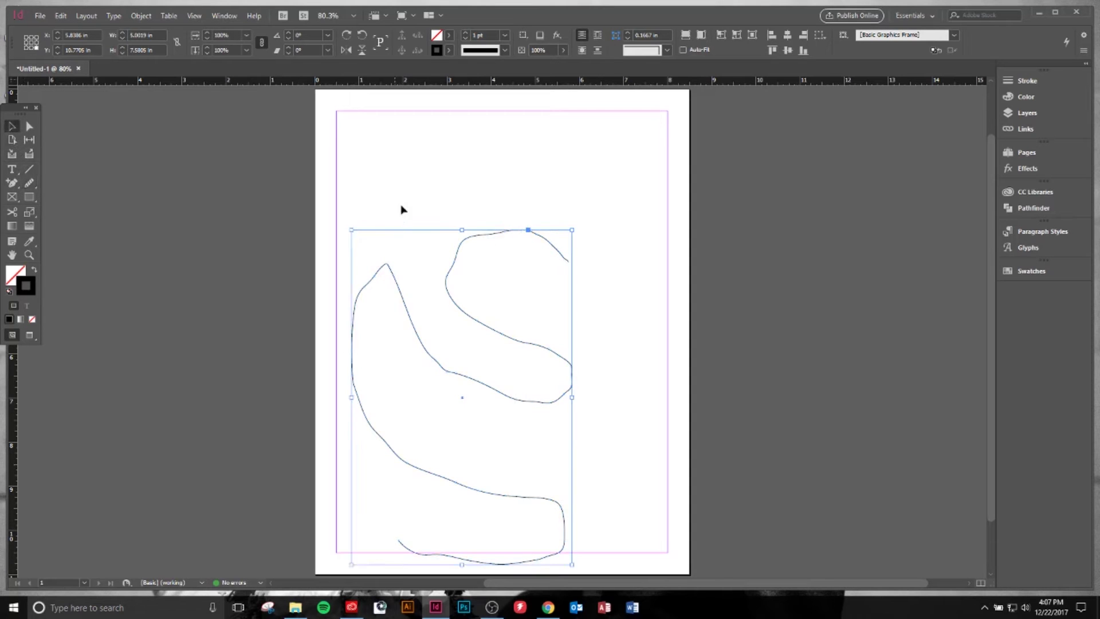
key(Delete)
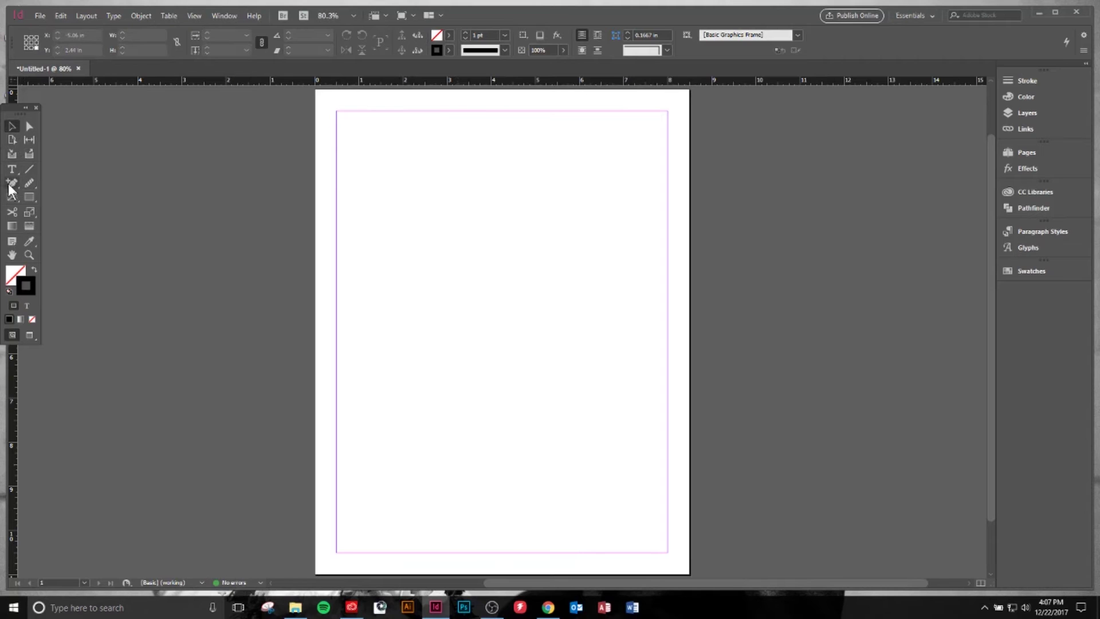
Create a 5.5 in square rectangle frame through the Rectangle dialog
click(25, 194)
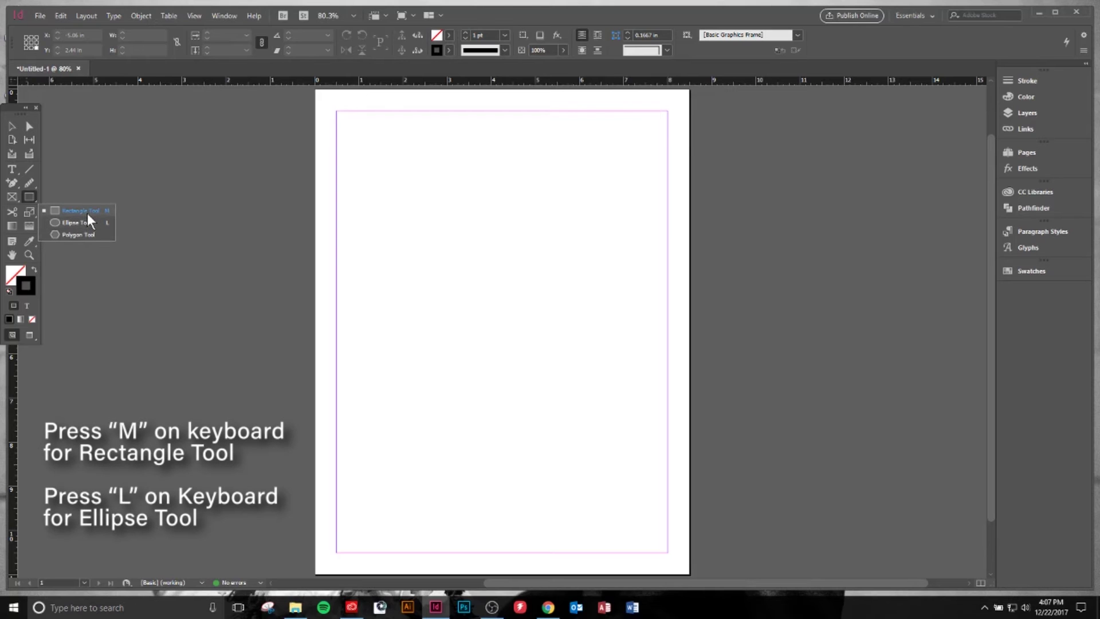
key(m)
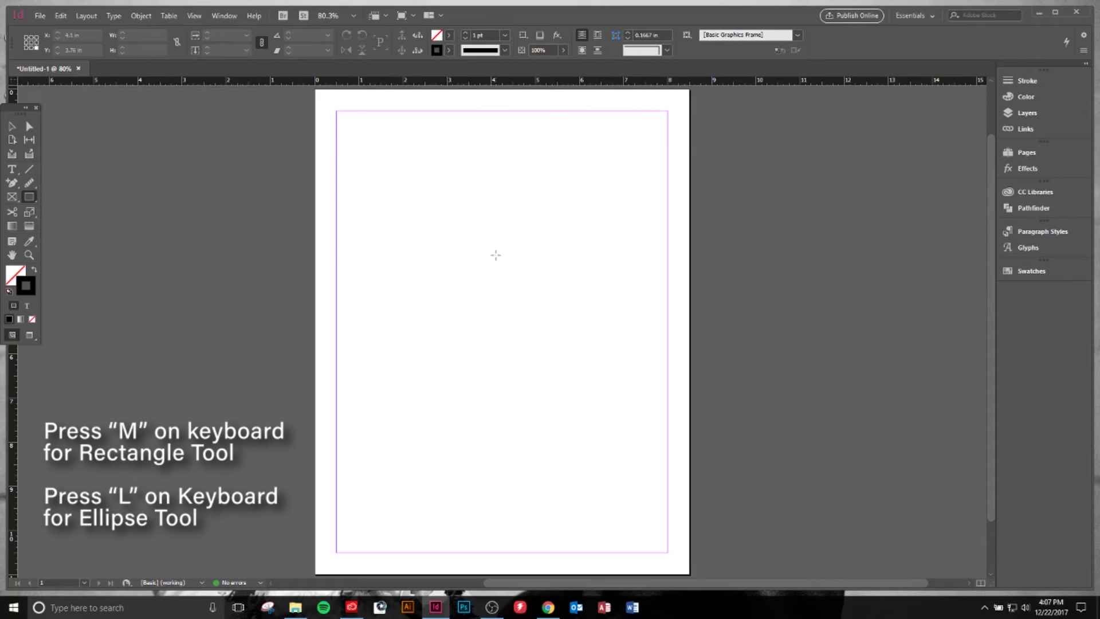
click(495, 255)
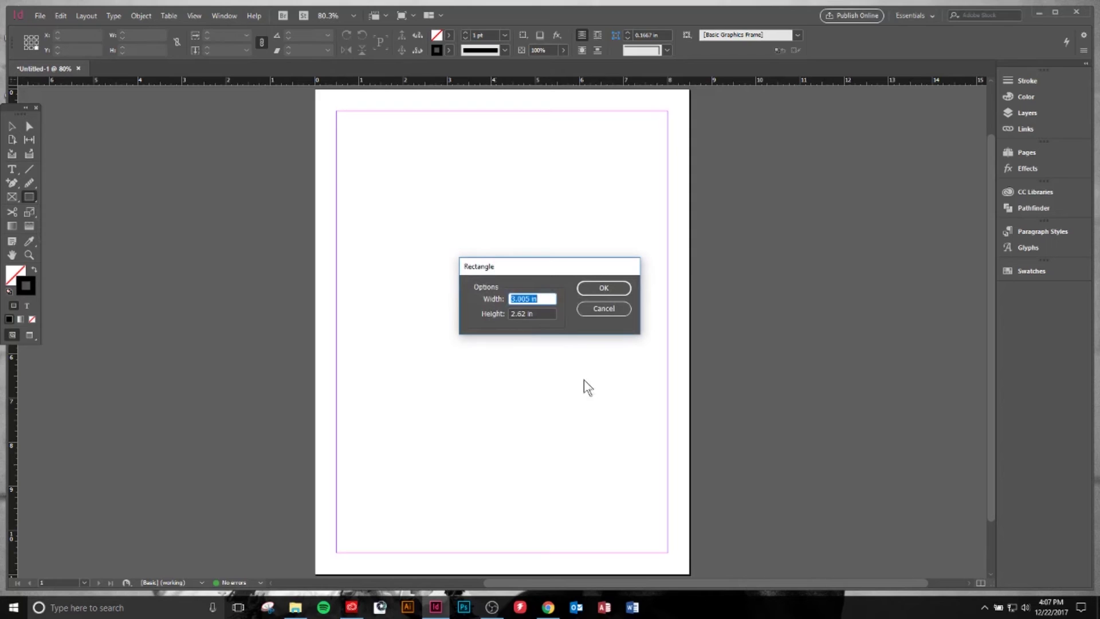
text(5.5)
key(Tab)
text(5)
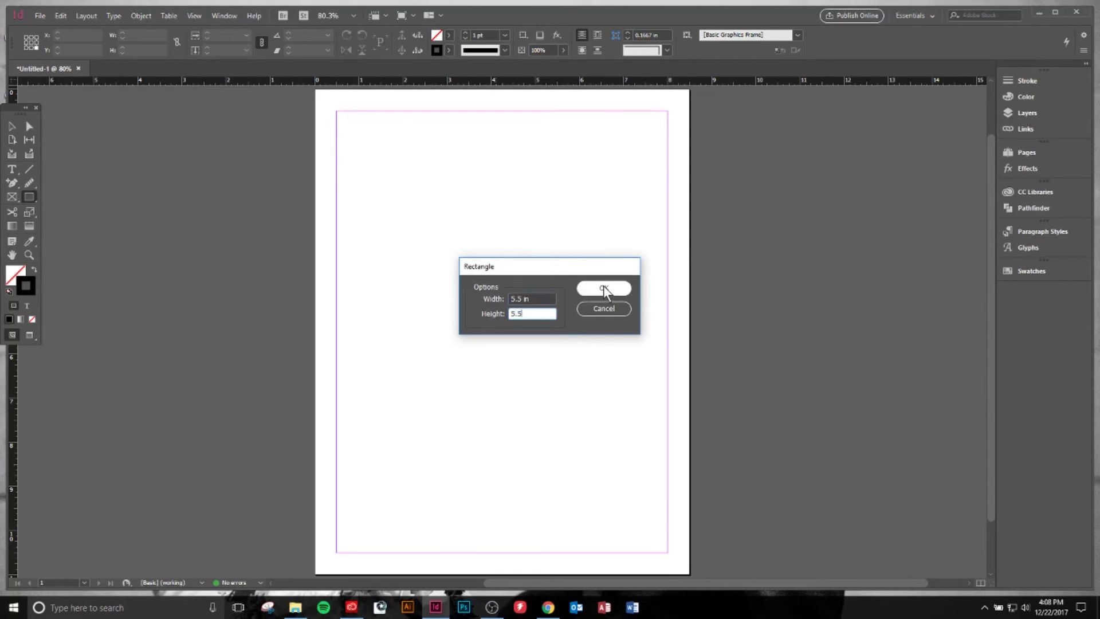
click(604, 288)
Move the frame onto the page and resize it to W 4 in, H 4.25 in
key(v)
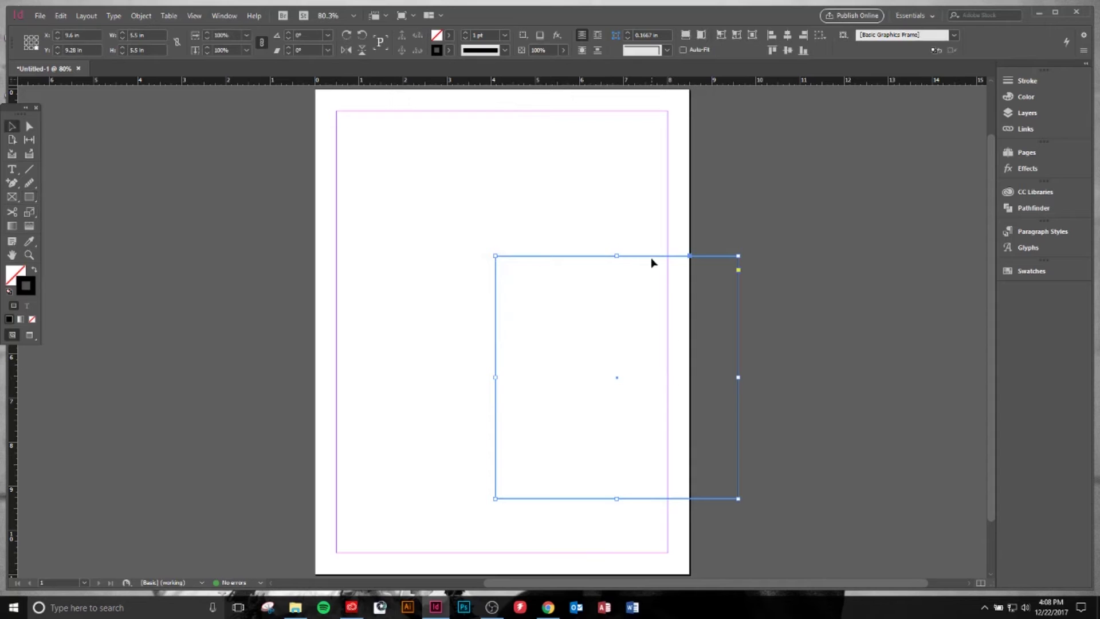
drag(652, 262, 552, 185)
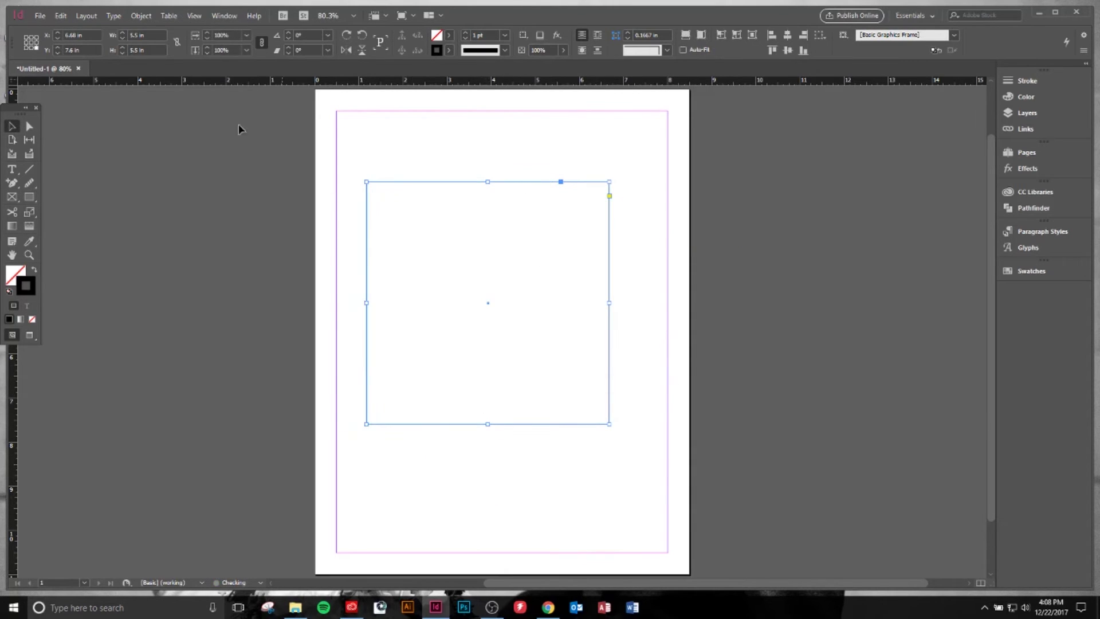
click(147, 35)
text(4)
key(Tab)
text(4.25)
key(Return)
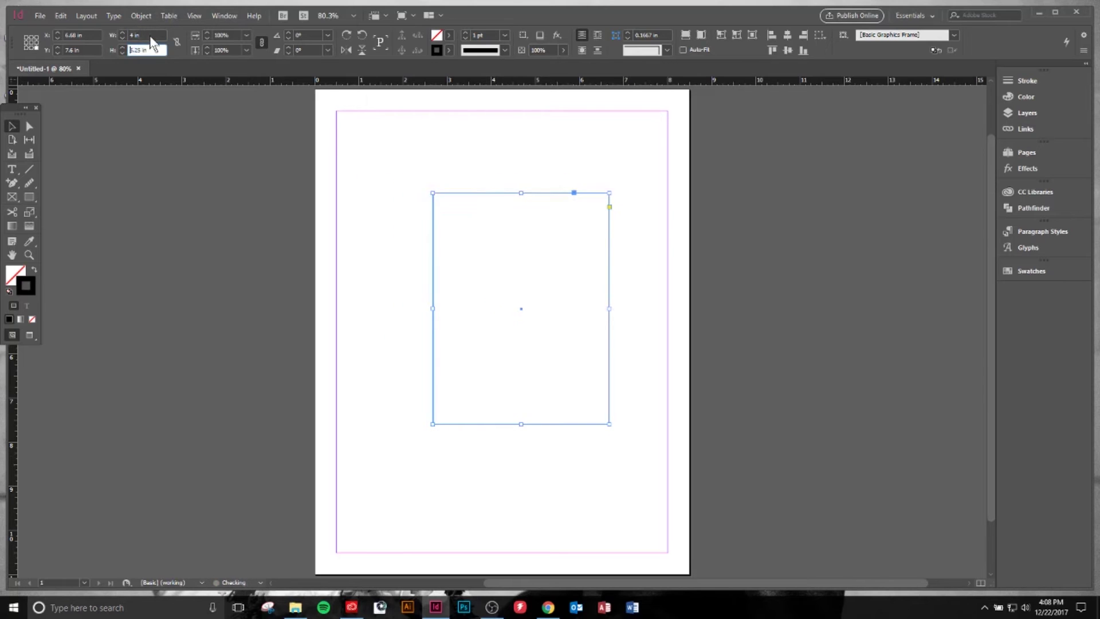
key(Up)
key(Up)
key(Up)
key(Up)
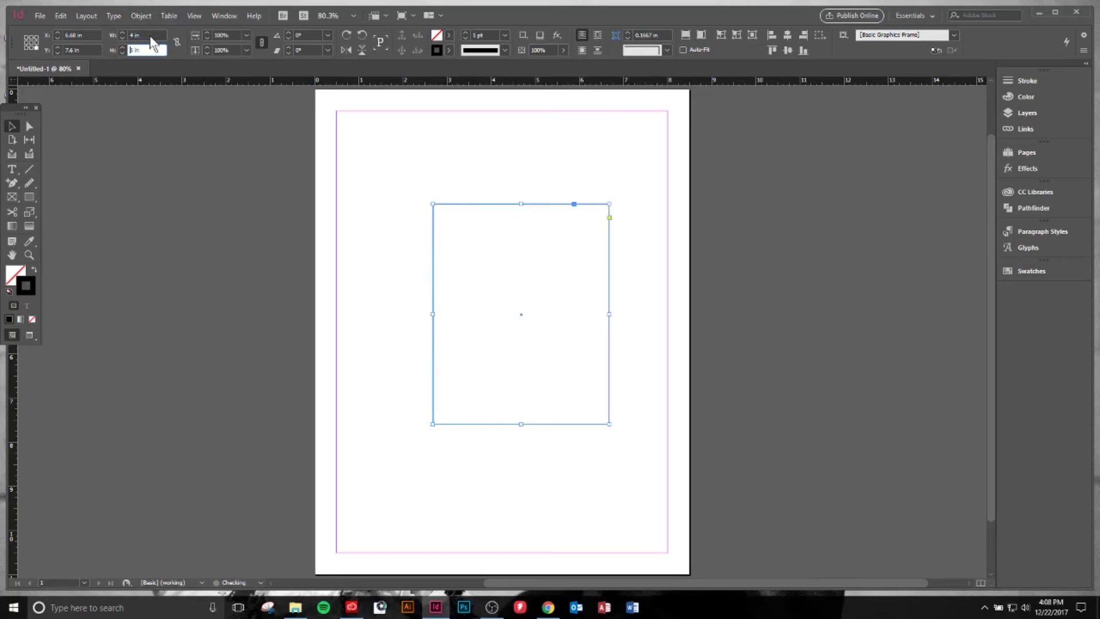
key(Down)
key(Down)
key(Down)
key(Down)
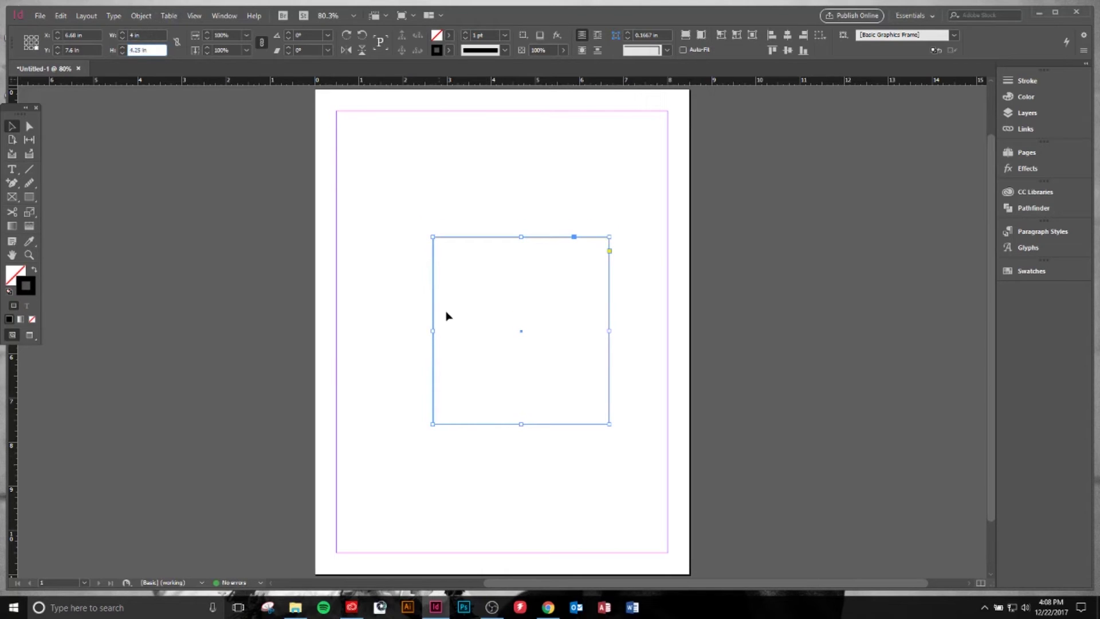
Delete the empty frame and create a 2 x 2 in polygon with 10 sides
click(552, 340)
key(Delete)
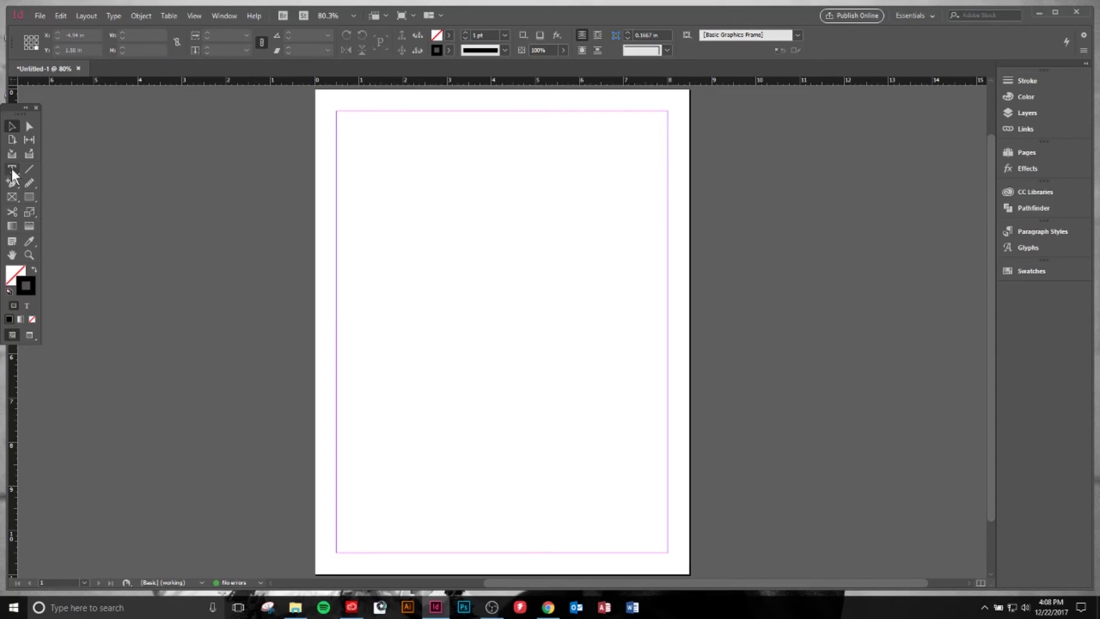
click(29, 197)
drag(30, 196, 82, 229)
click(526, 296)
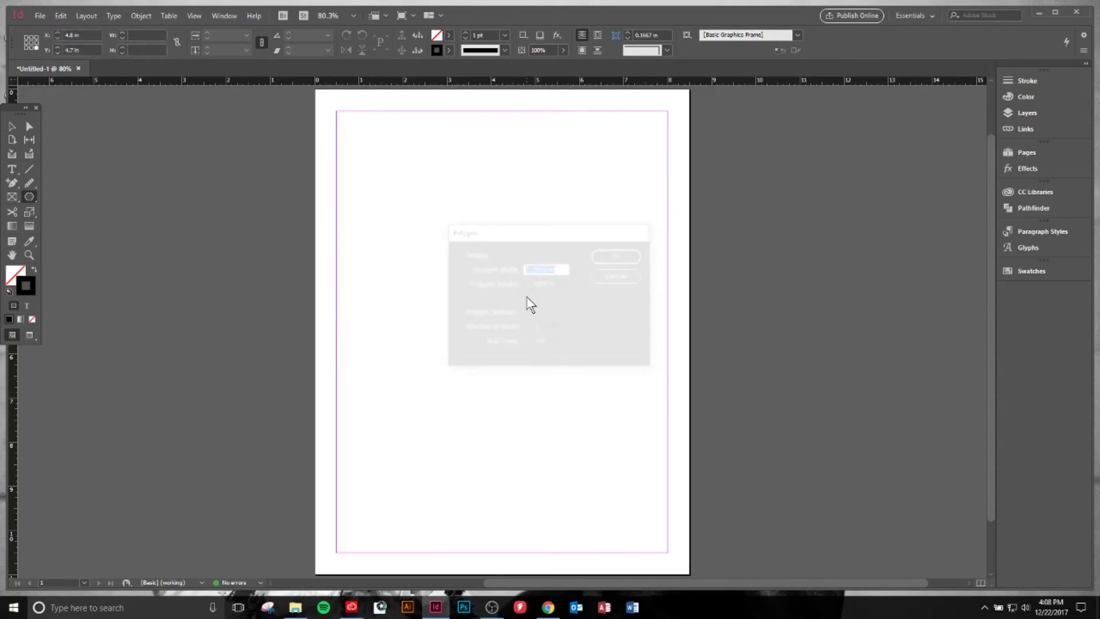
click(547, 327)
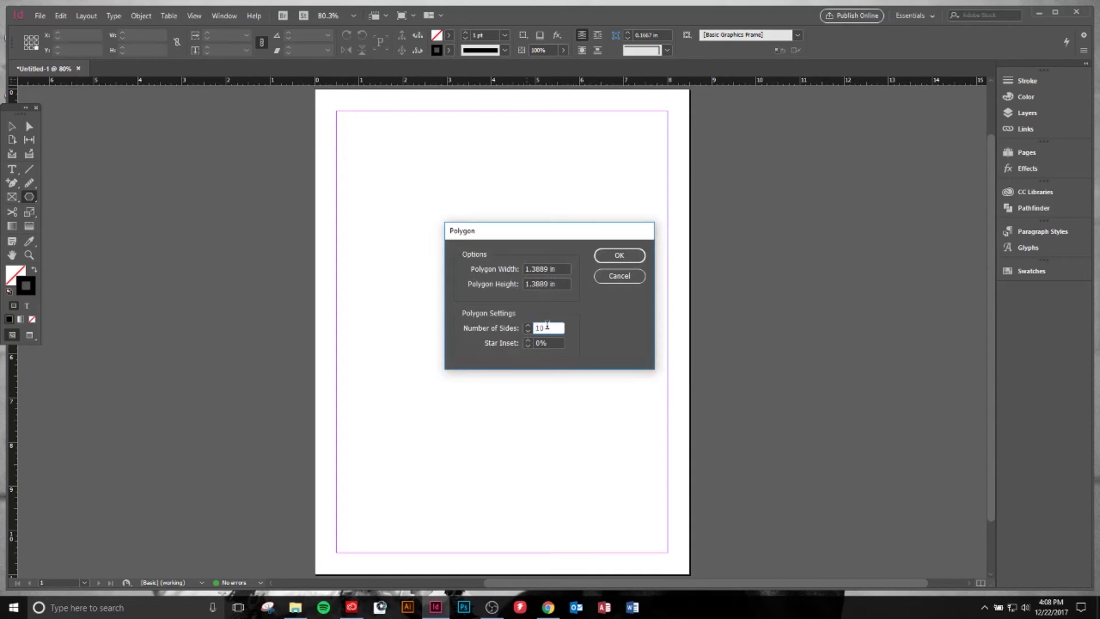
text(10)
key(shift+Tab)
key(shift+Tab)
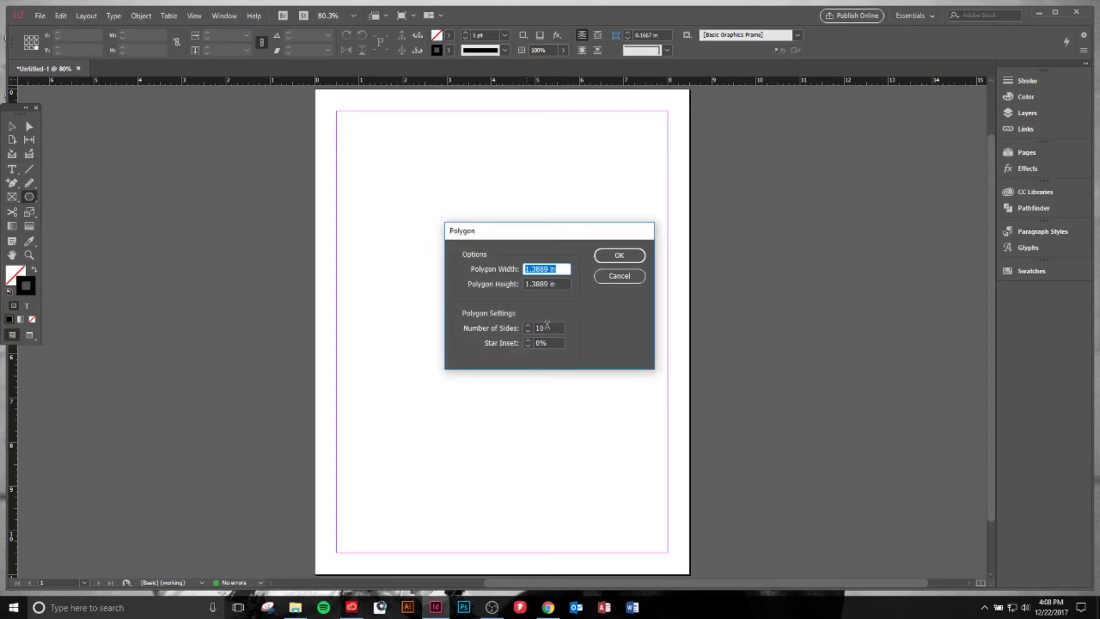
text(2)
key(Tab)
text(2)
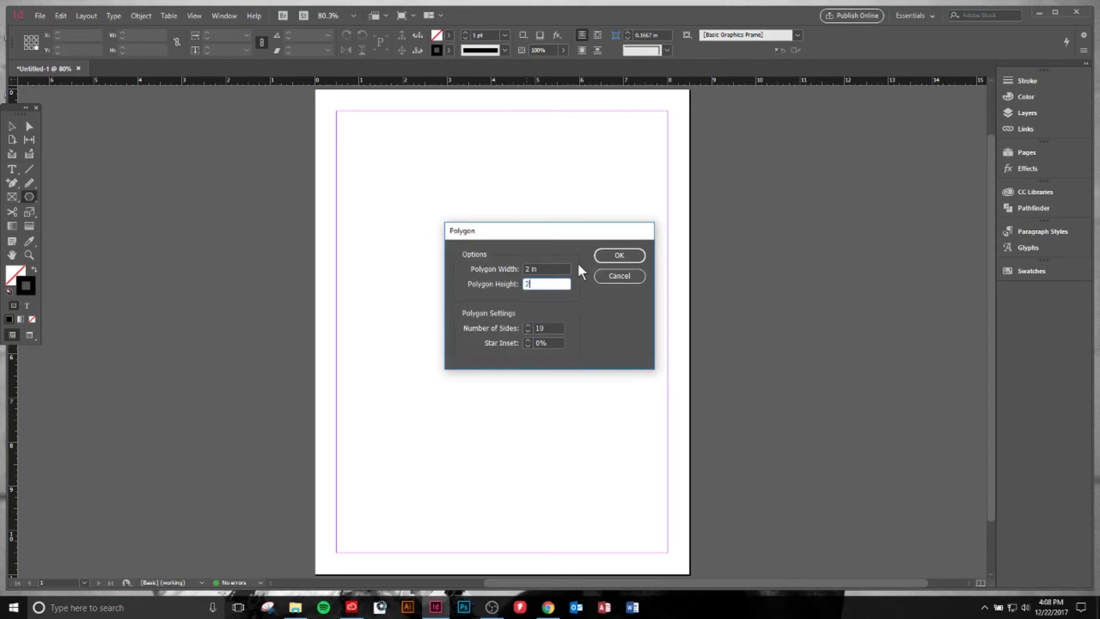
click(619, 255)
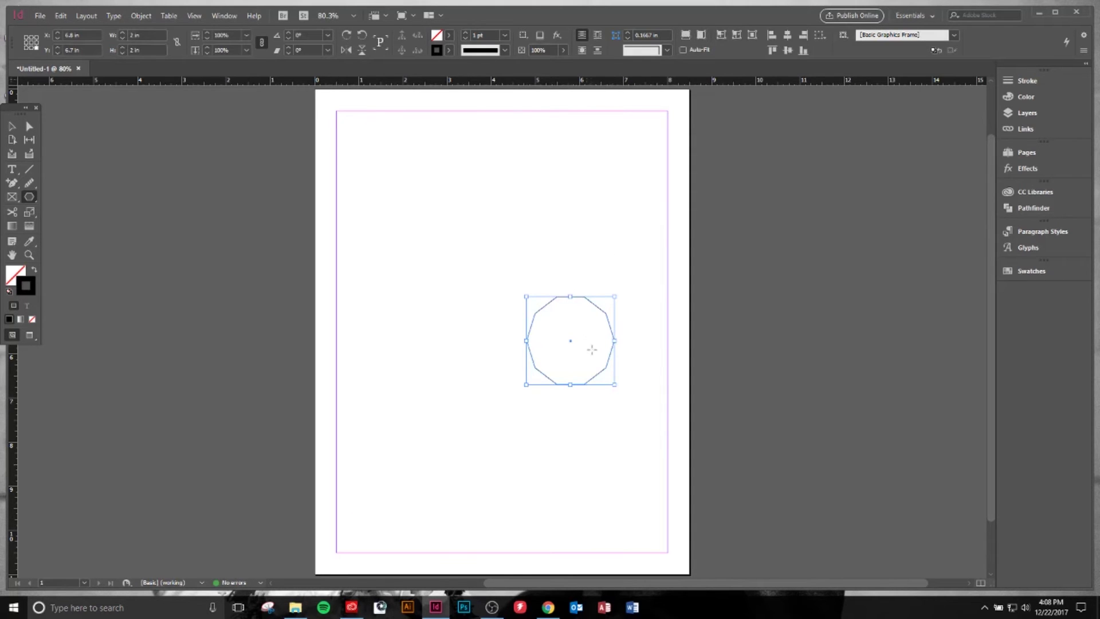
Zoom in, drag the polygon's anchors into an irregular shape, then delete it
key(z)
drag(464, 229, 705, 438)
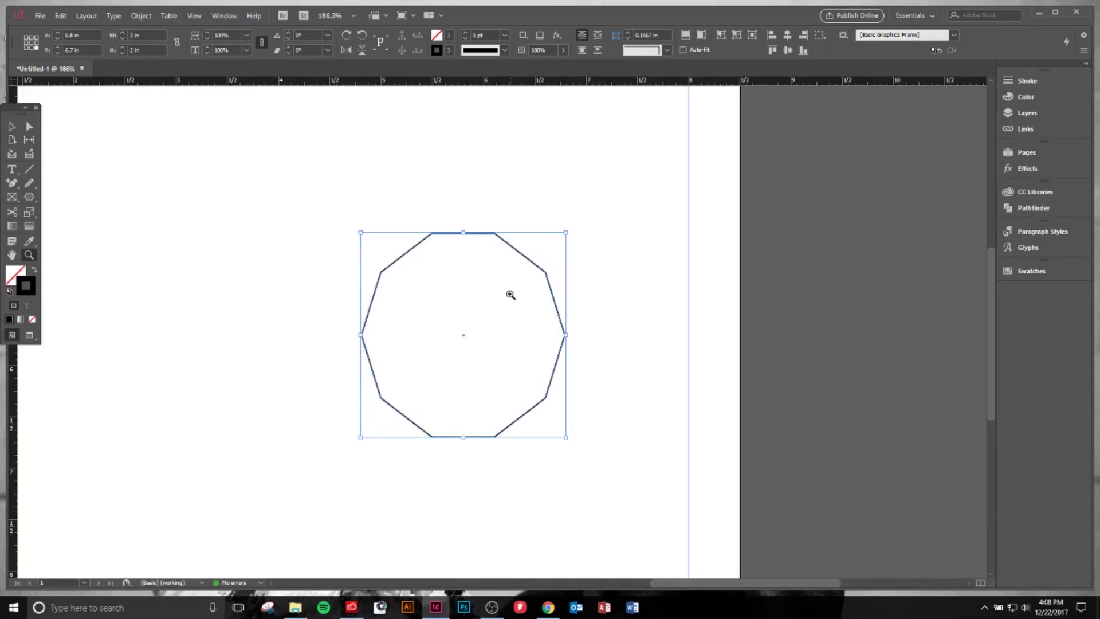
key(a)
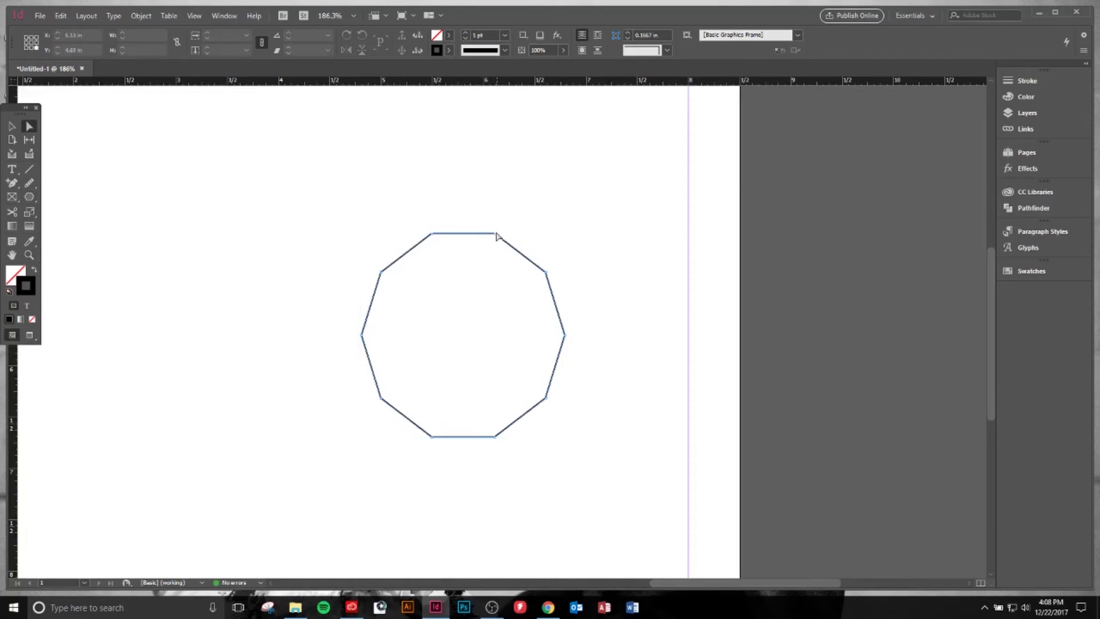
drag(495, 233, 466, 342)
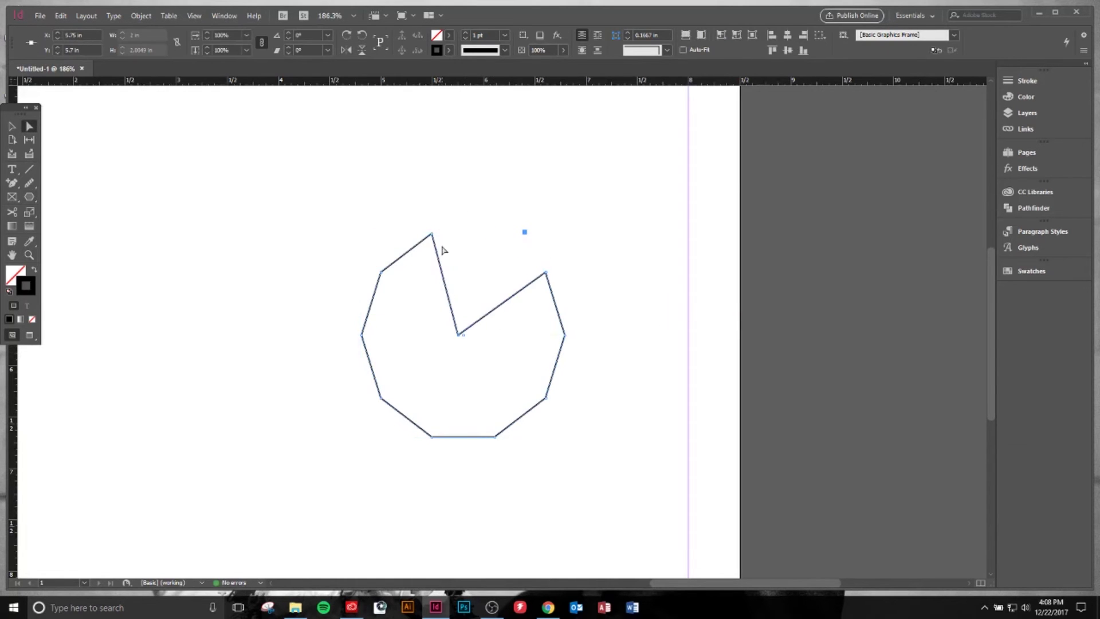
drag(432, 235, 406, 353)
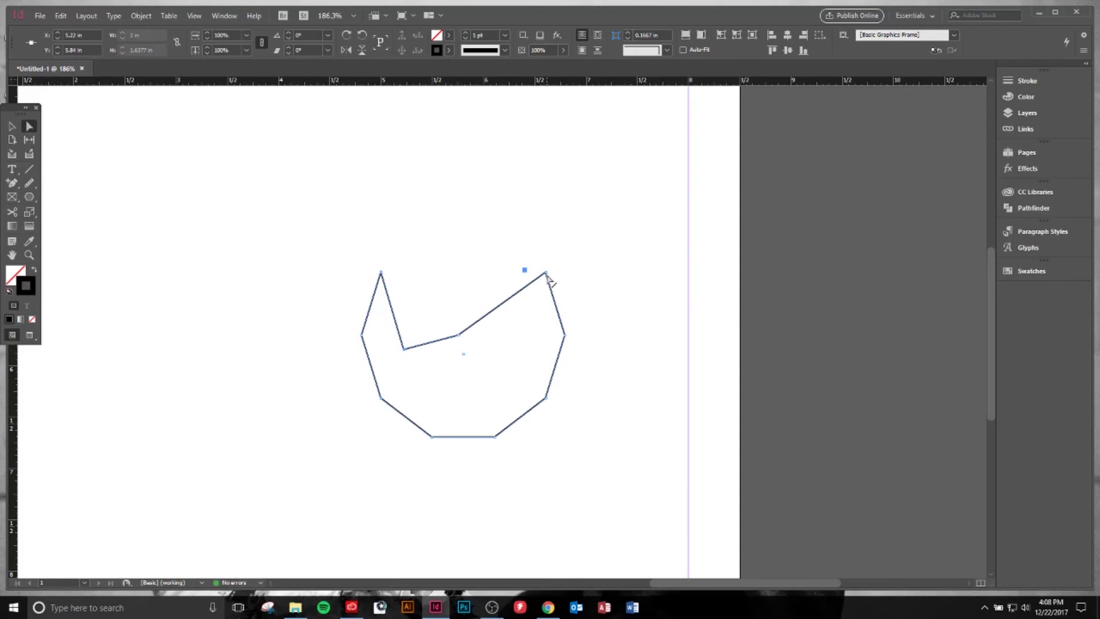
drag(546, 274, 366, 231)
drag(383, 276, 539, 290)
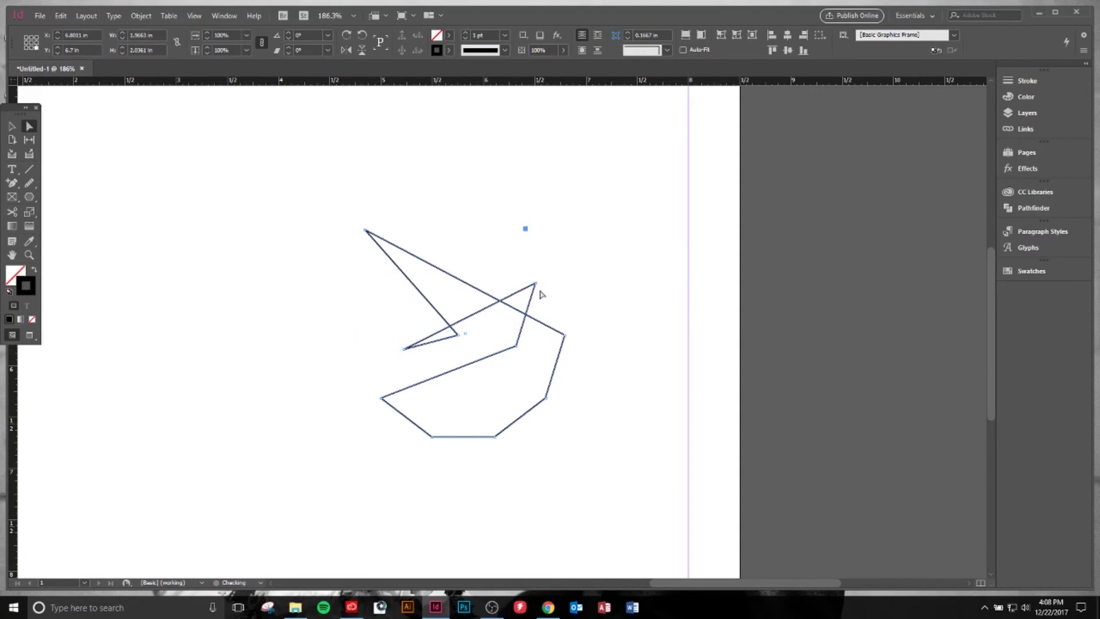
key(v)
key(Delete)
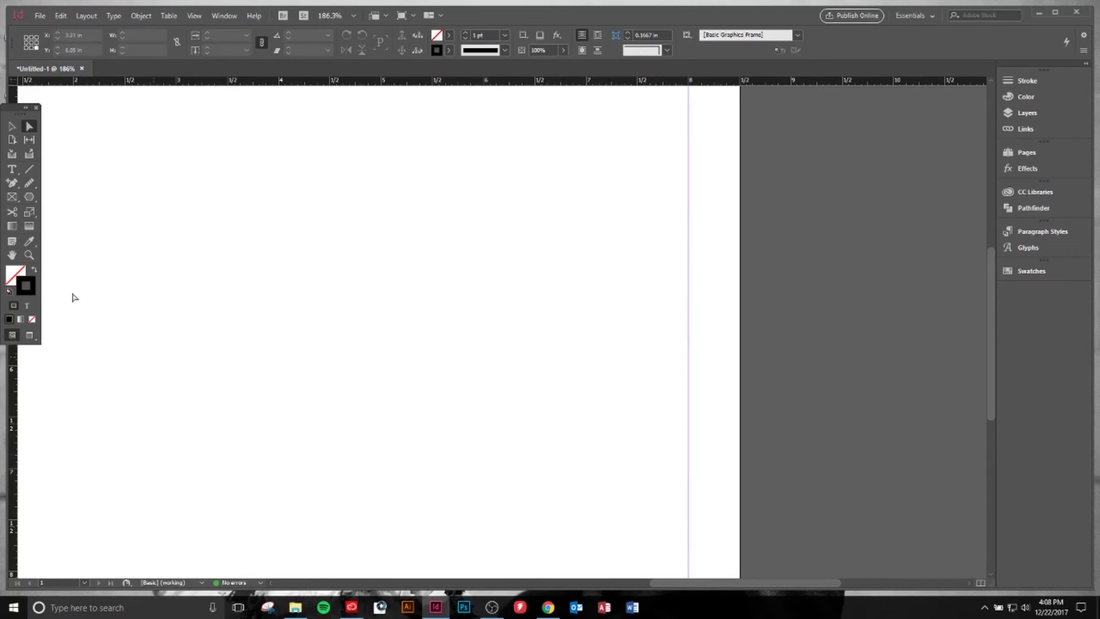
Draw six square graphics frames in two rows of three across the top
click(9, 196)
scroll(305, 188, down, 5)
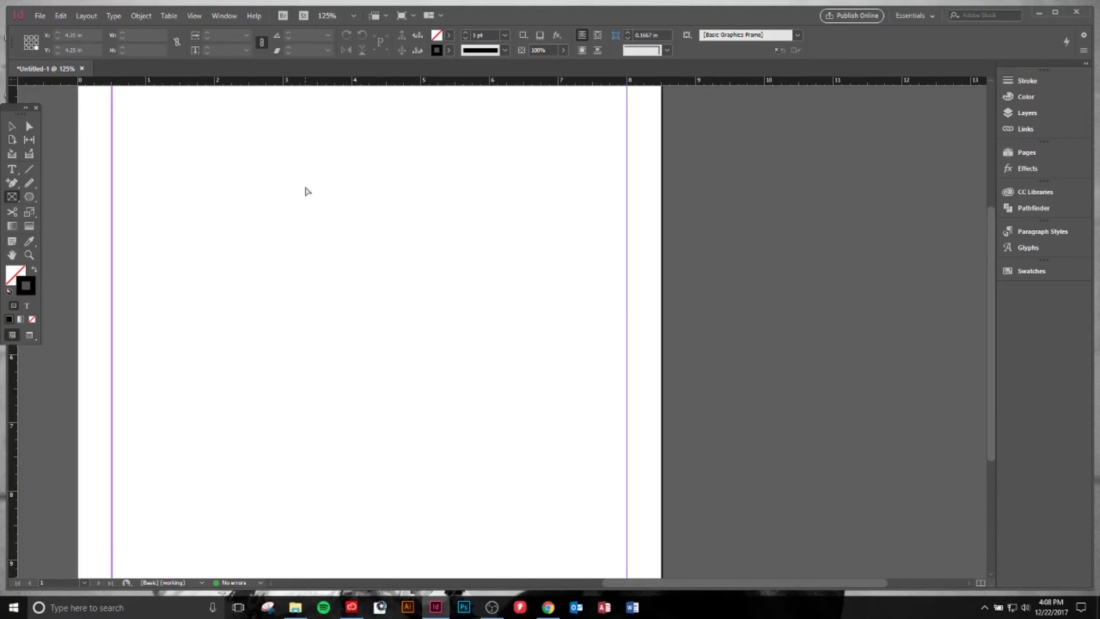
drag(333, 172, 435, 271)
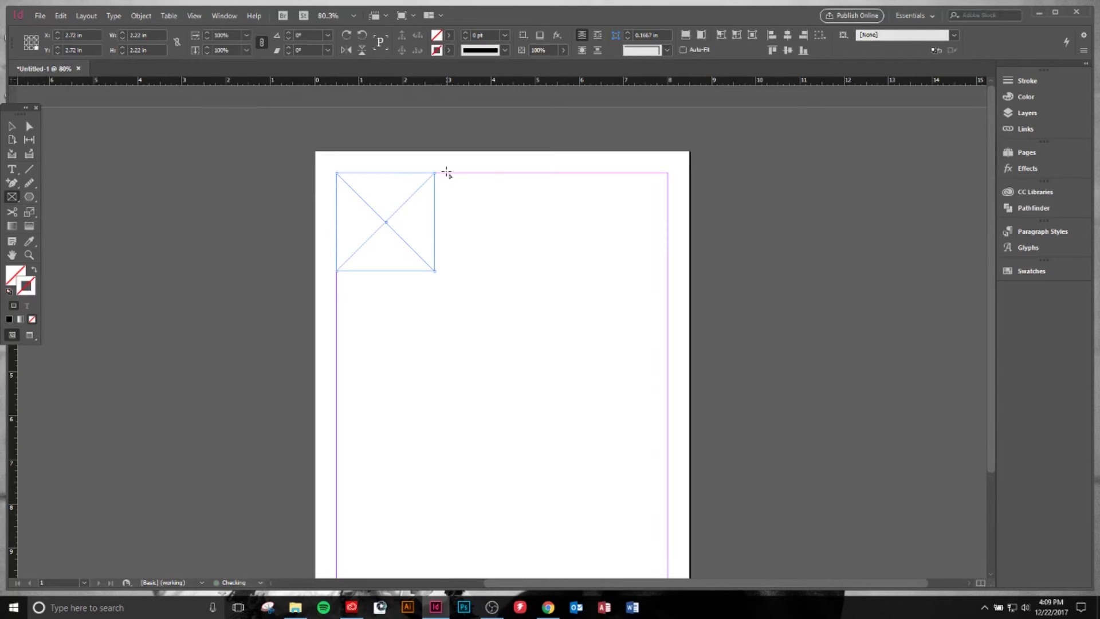
drag(447, 173, 543, 271)
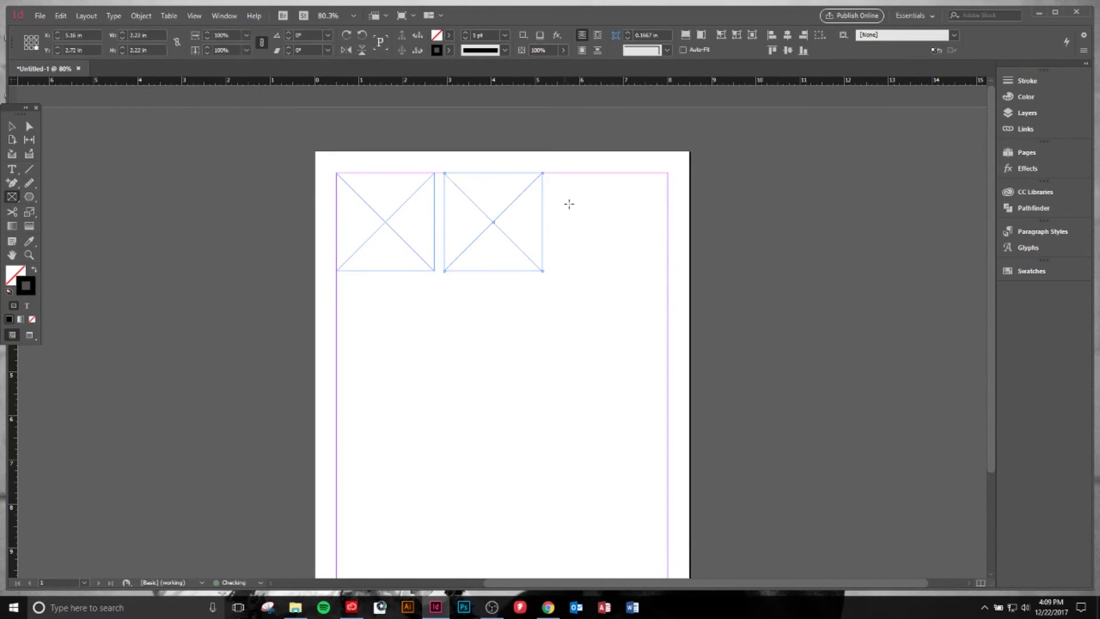
drag(554, 174, 652, 271)
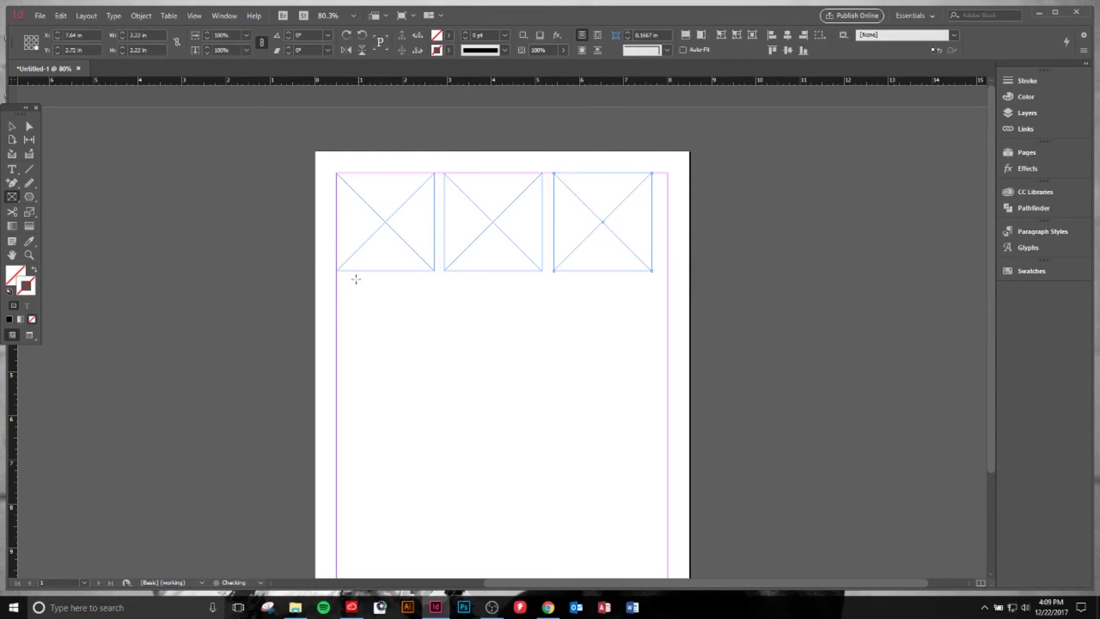
drag(336, 280, 435, 379)
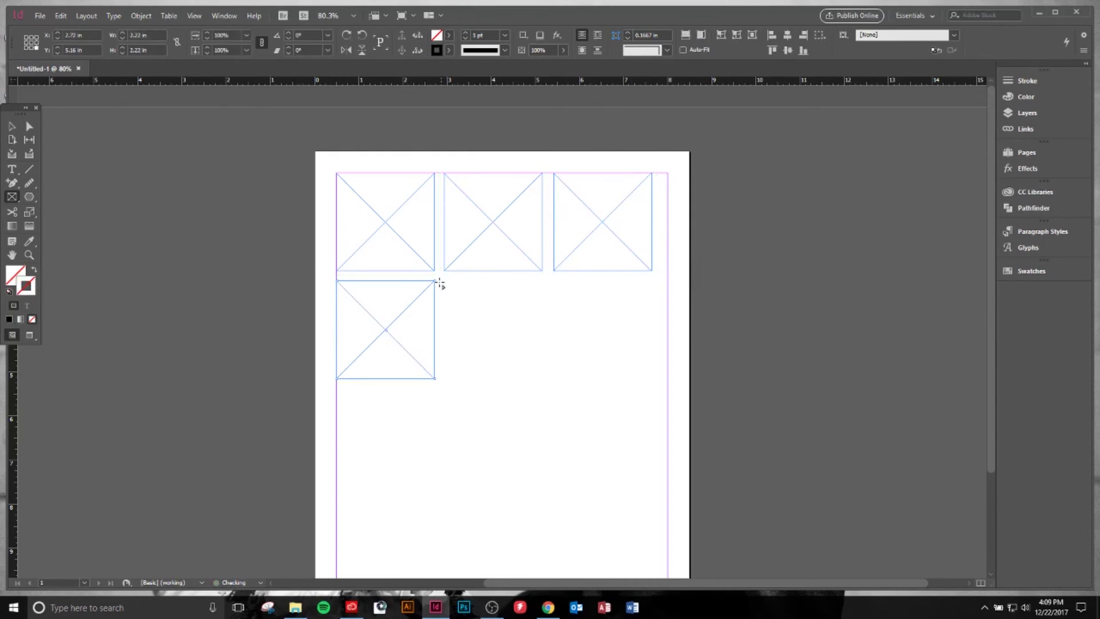
drag(445, 280, 543, 378)
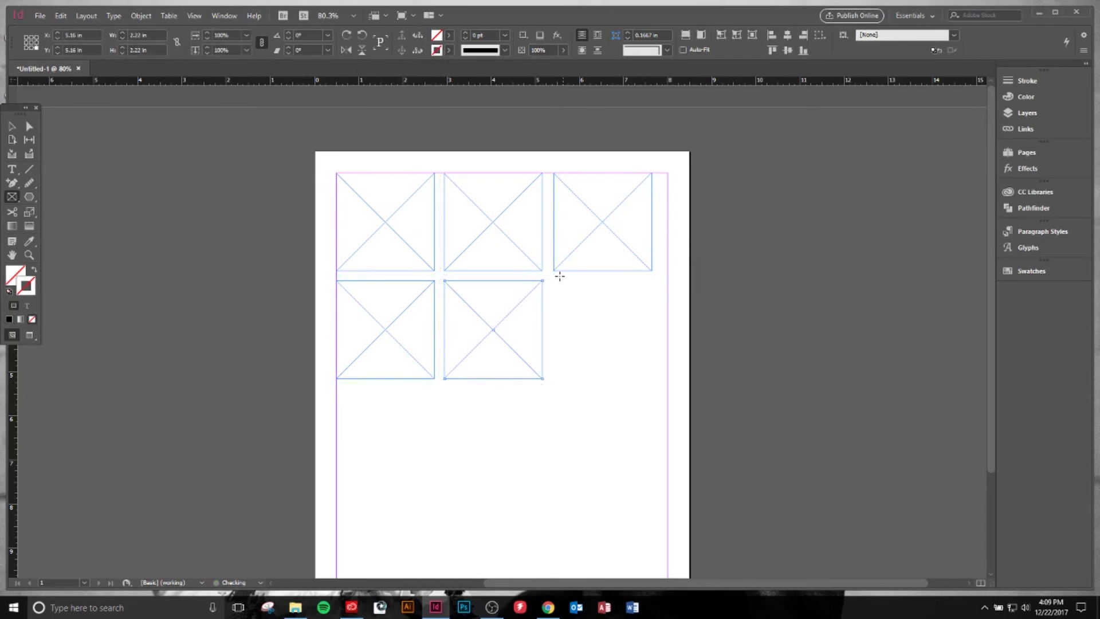
drag(560, 276, 665, 383)
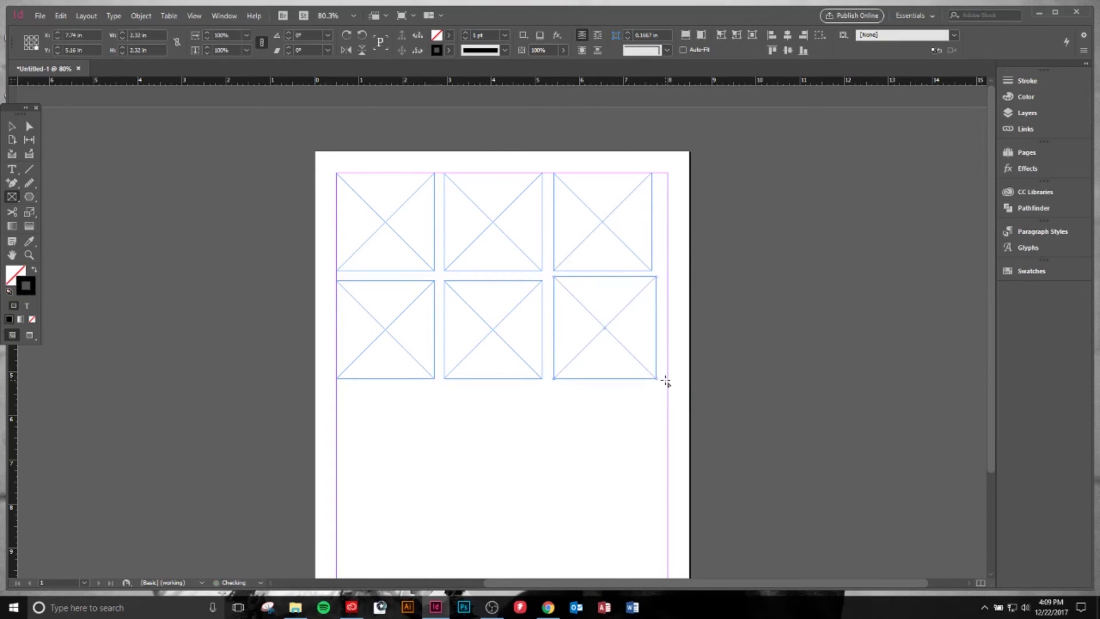
Set the frames' stroke to None and match the sixth frame's height to the others
key(slash)
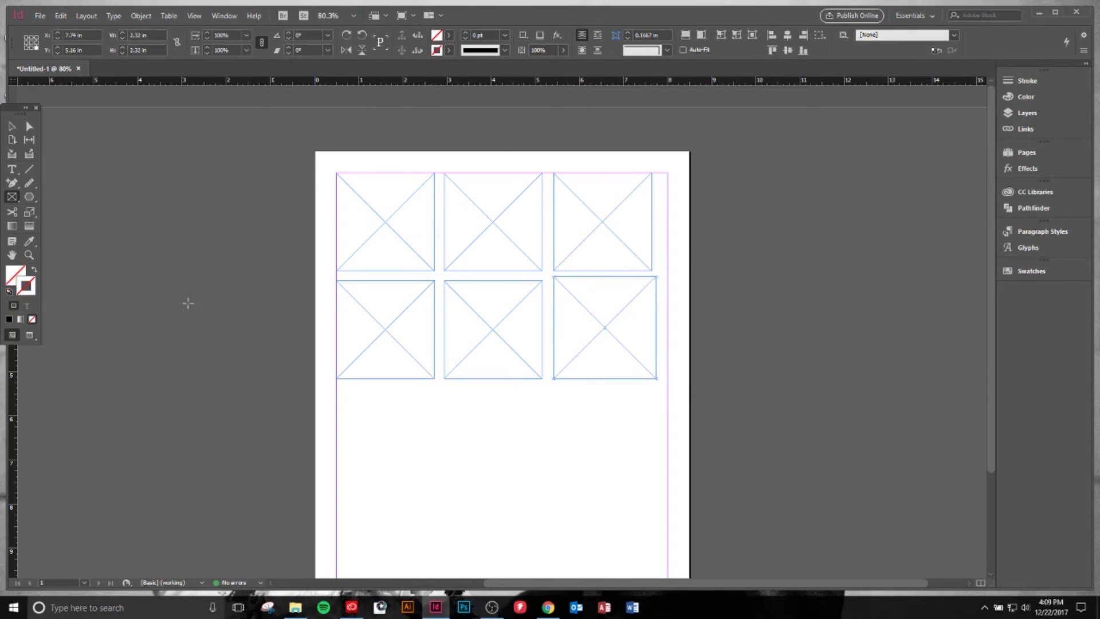
click(12, 126)
drag(596, 331, 596, 336)
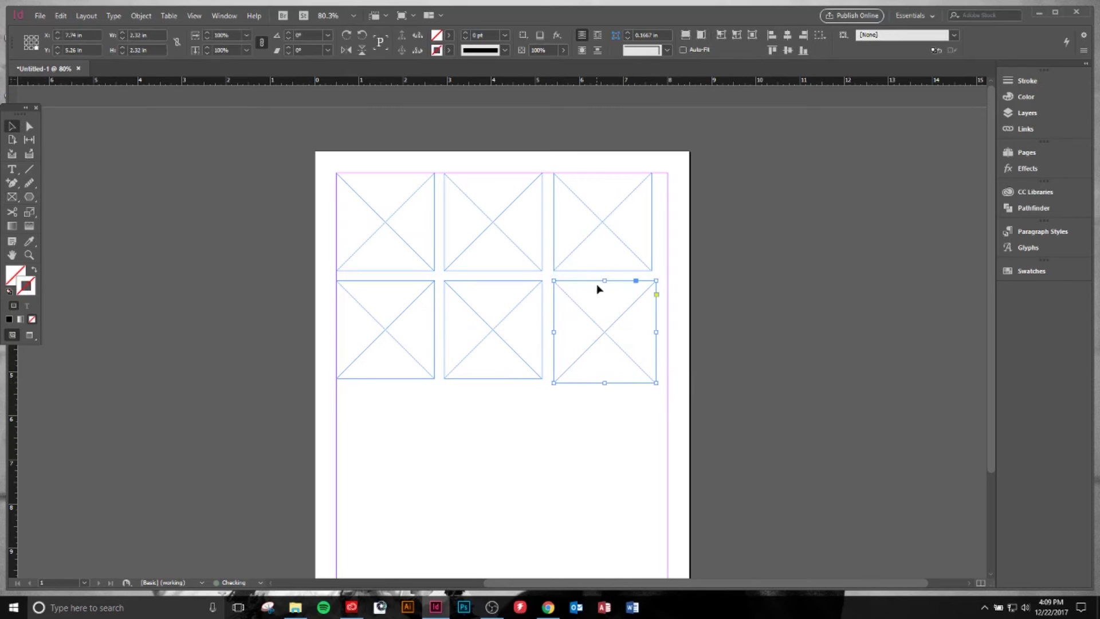
drag(604, 383, 605, 379)
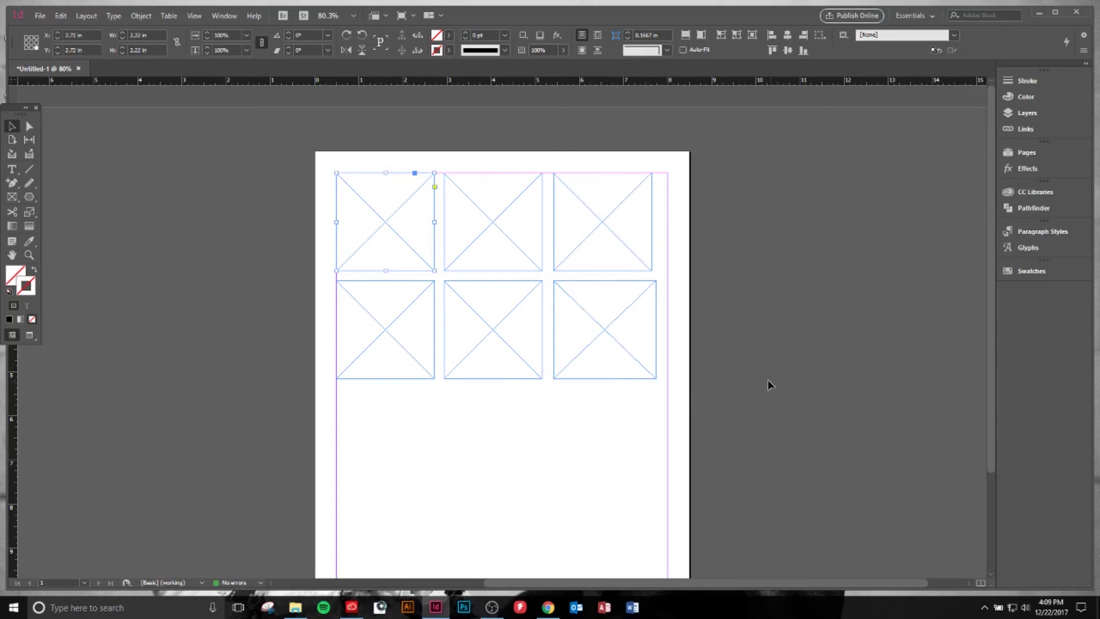
click(39, 16)
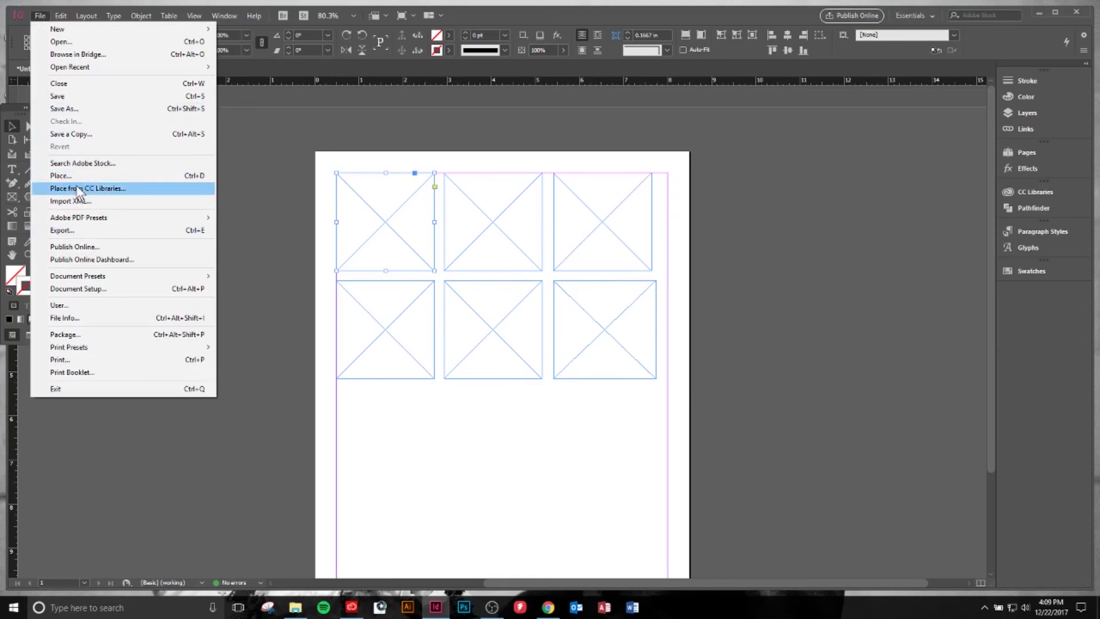
click(543, 489)
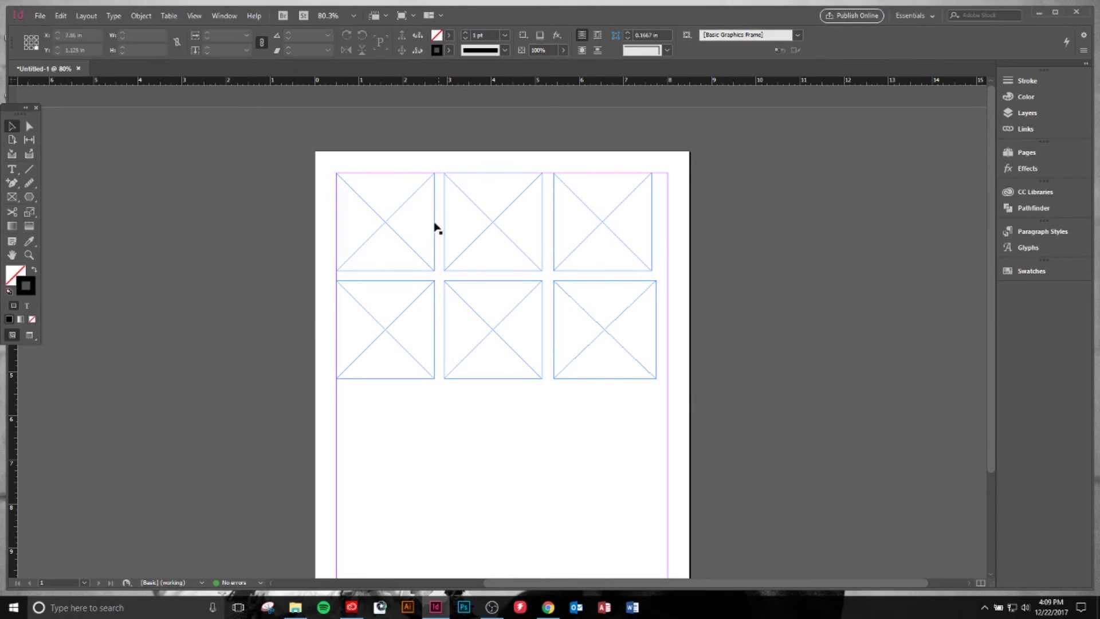
Delete all six placeholder frames, then view the Rectangle Frame tool's Ellipse and Polygon flyout
drag(670, 456, 281, 171)
key(Delete)
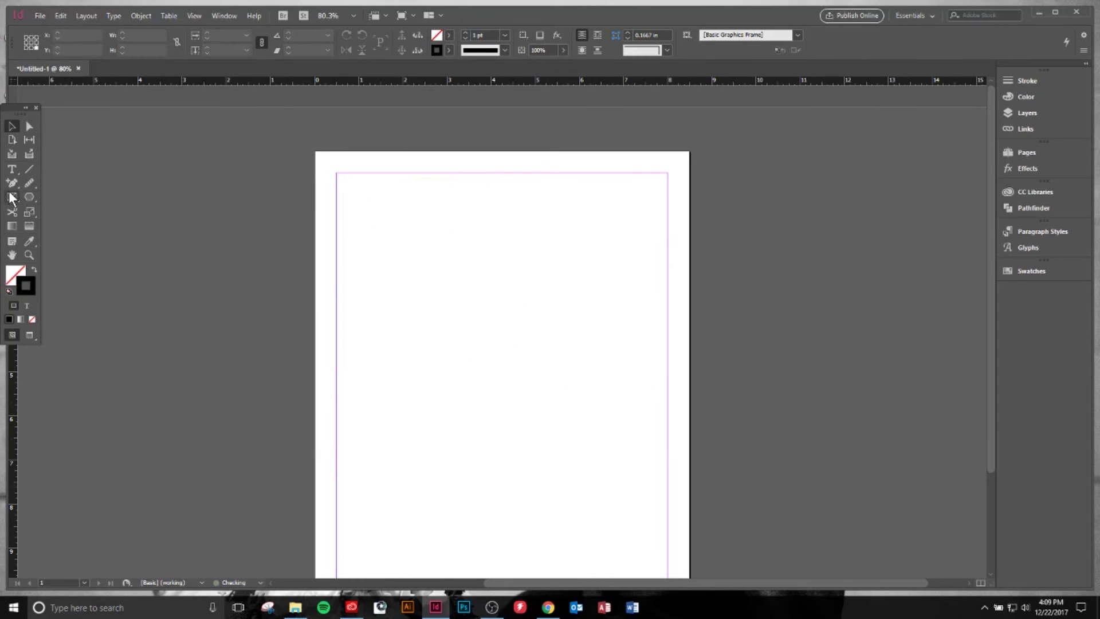
click(11, 195)
right_click(13, 194)
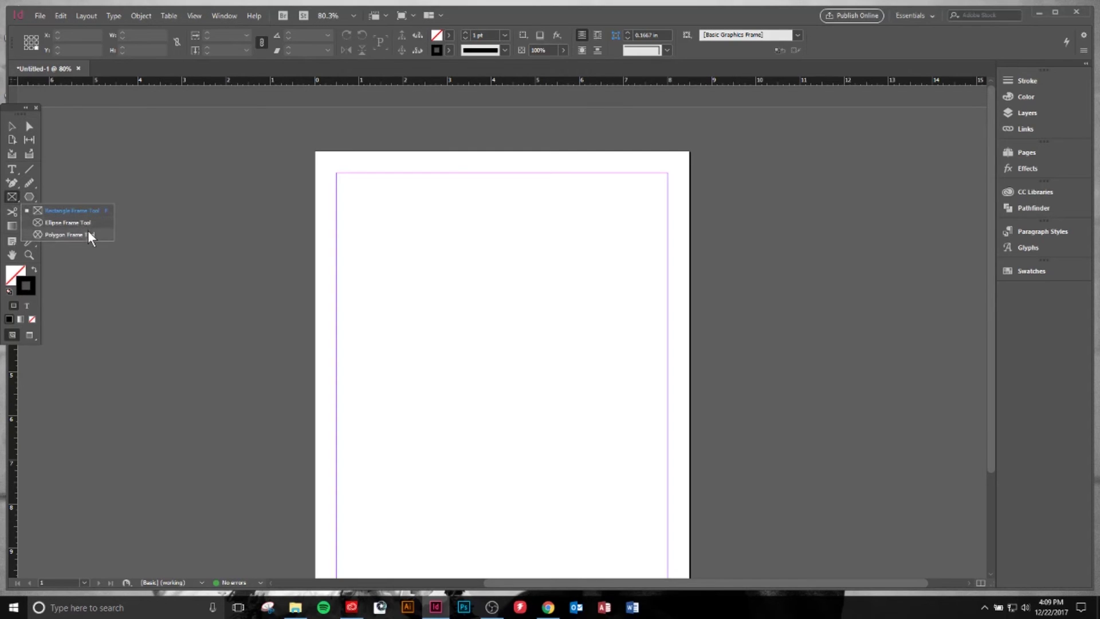
click(89, 211)
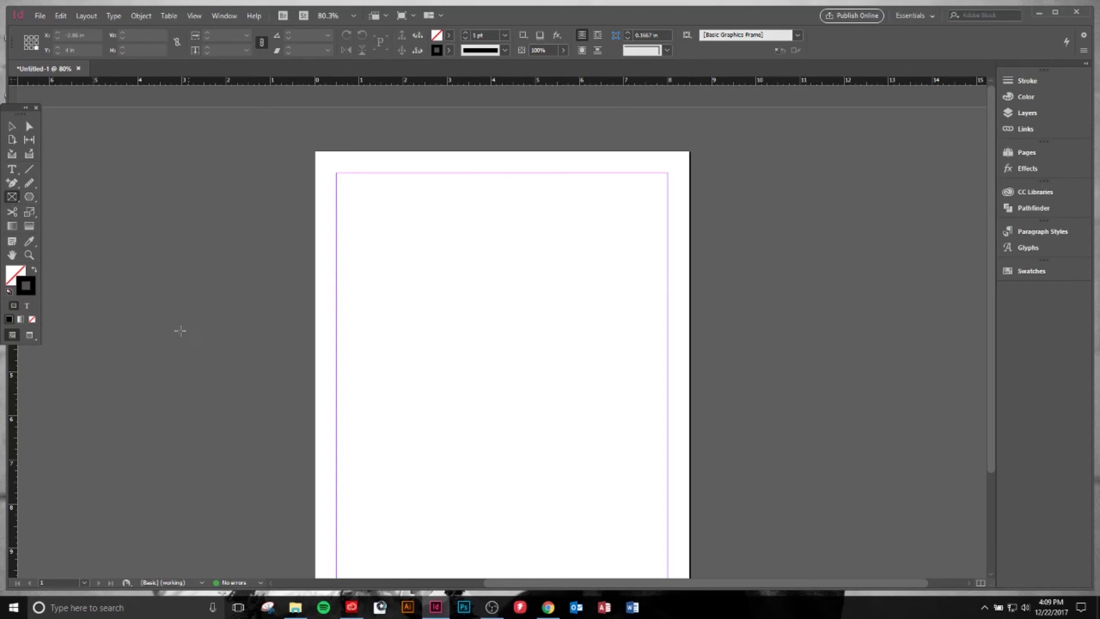
key(m)
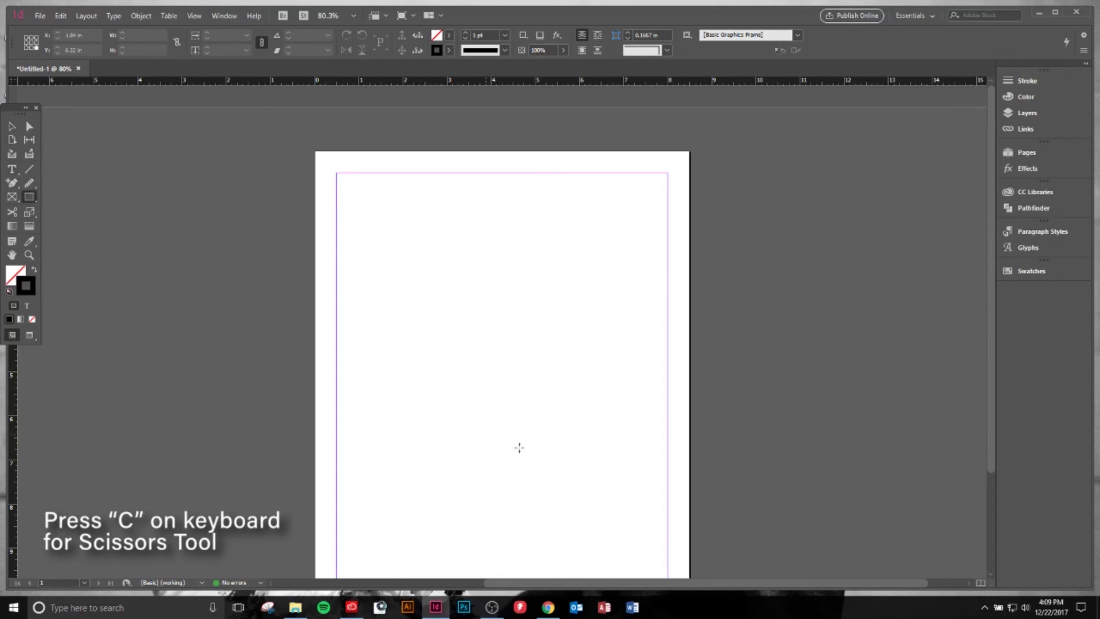
drag(392, 289, 543, 441)
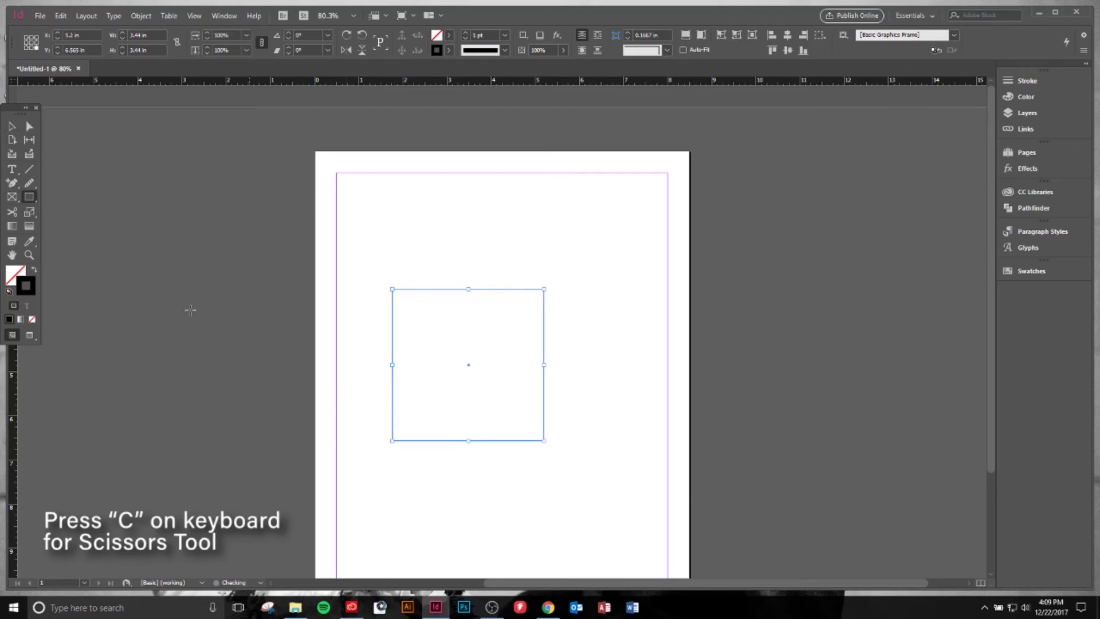
key(c)
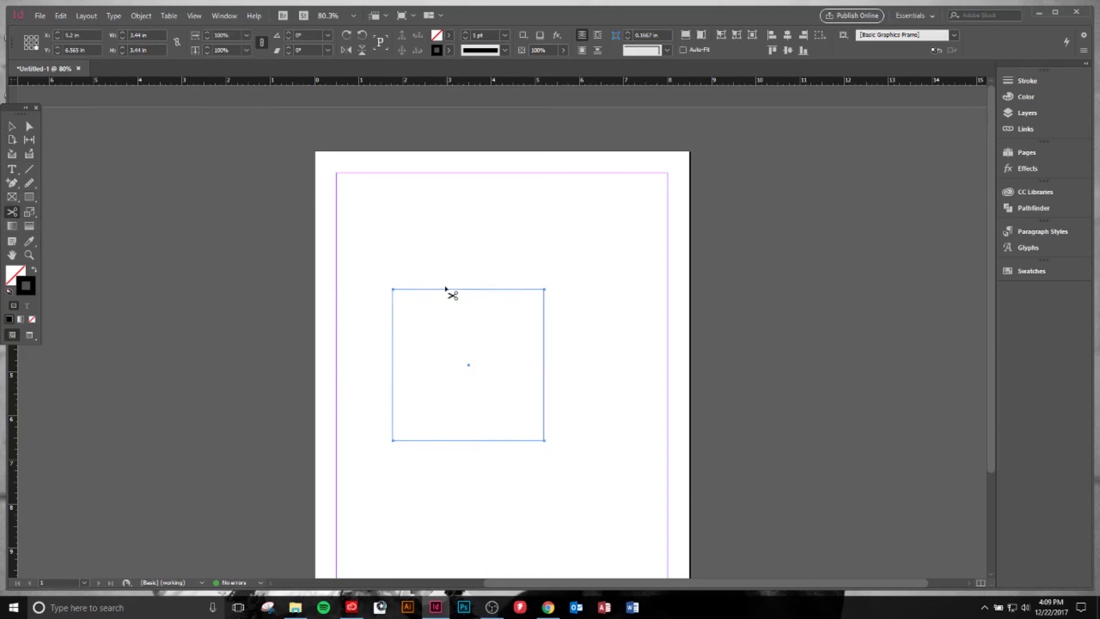
drag(446, 289, 441, 356)
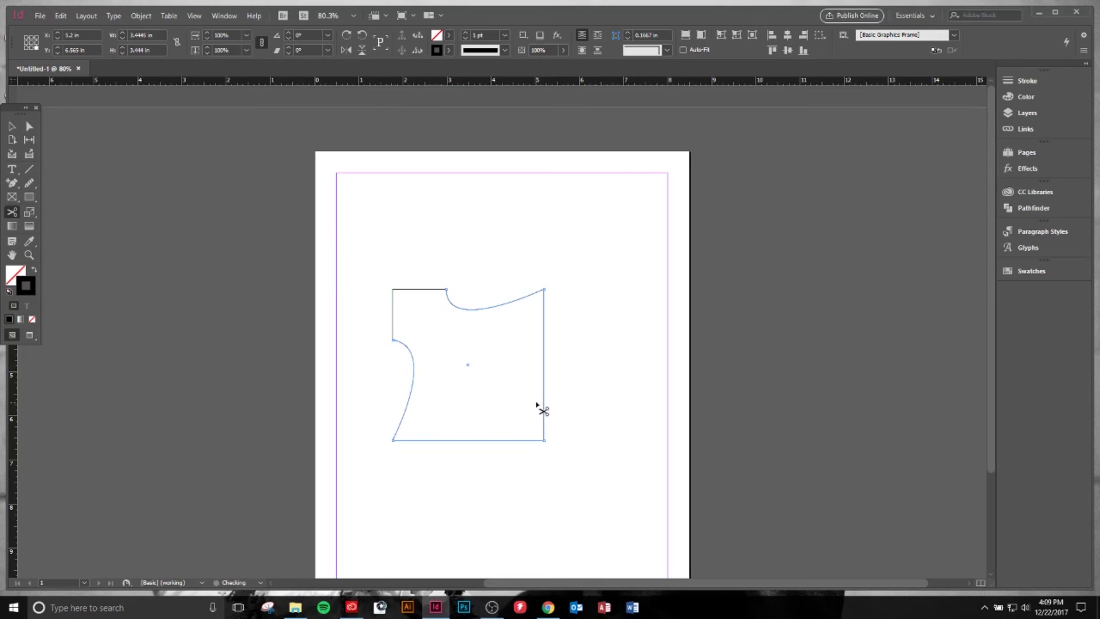
drag(544, 401, 501, 399)
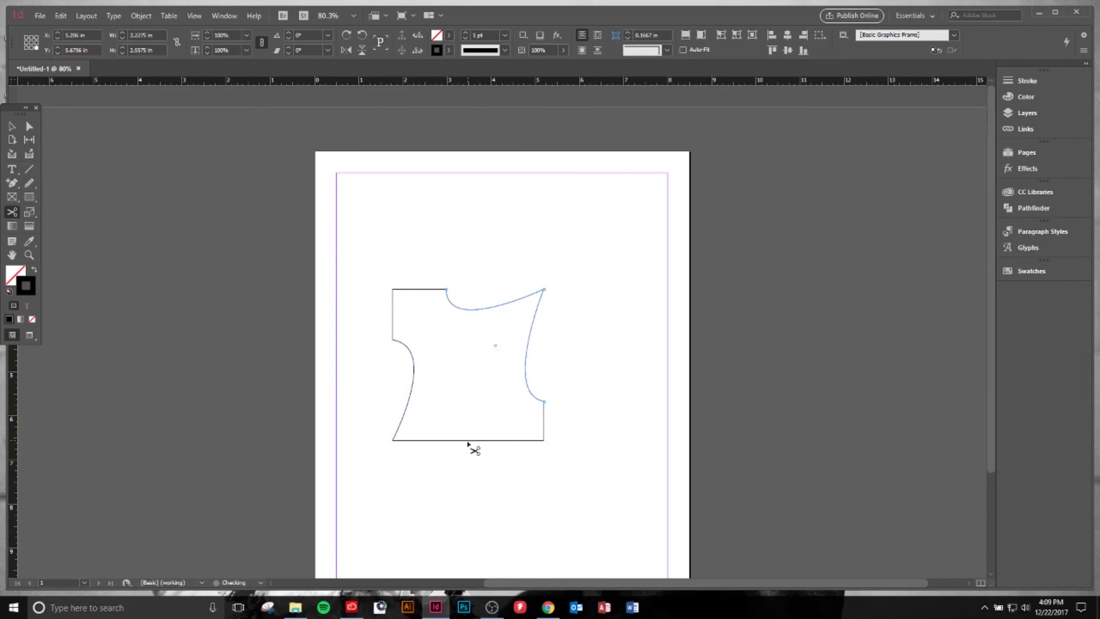
drag(468, 440, 470, 408)
drag(405, 290, 406, 302)
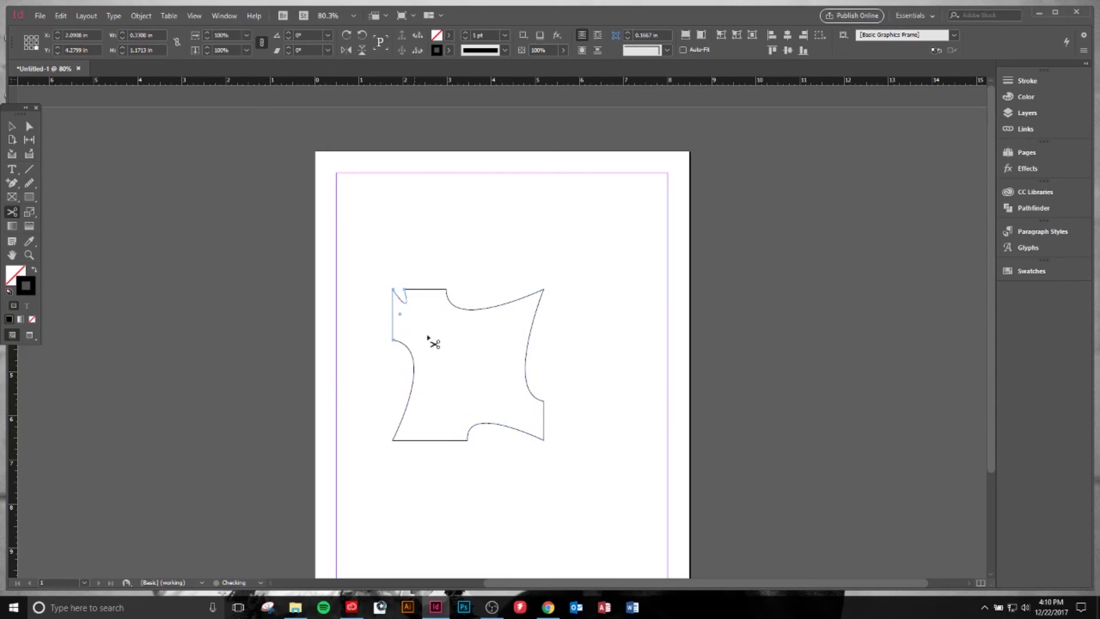
drag(527, 348, 575, 361)
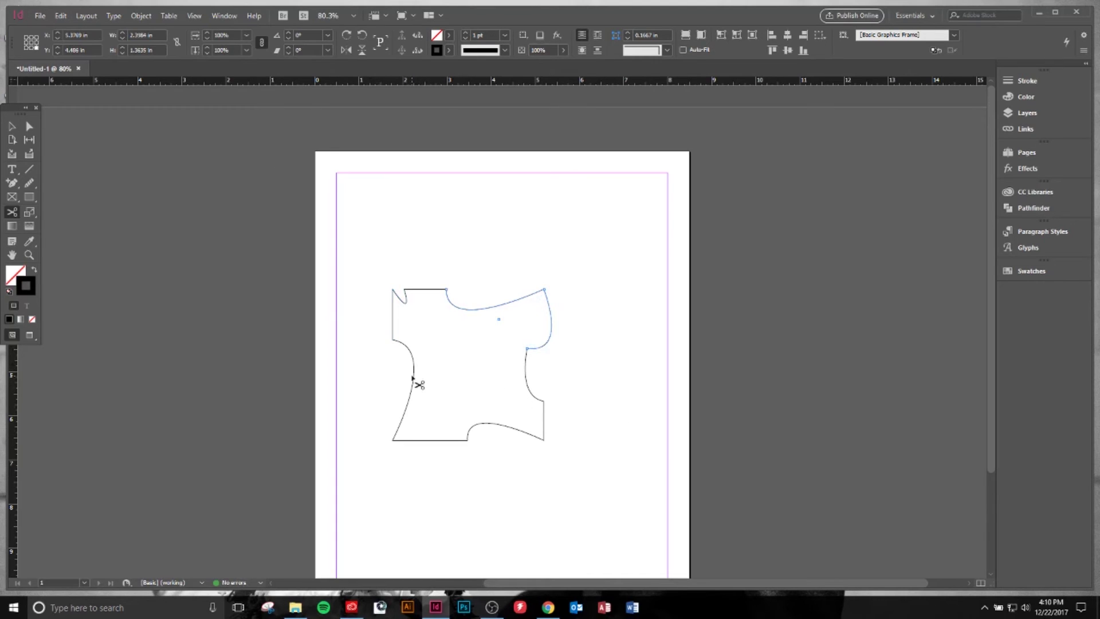
click(413, 378)
drag(418, 381, 484, 418)
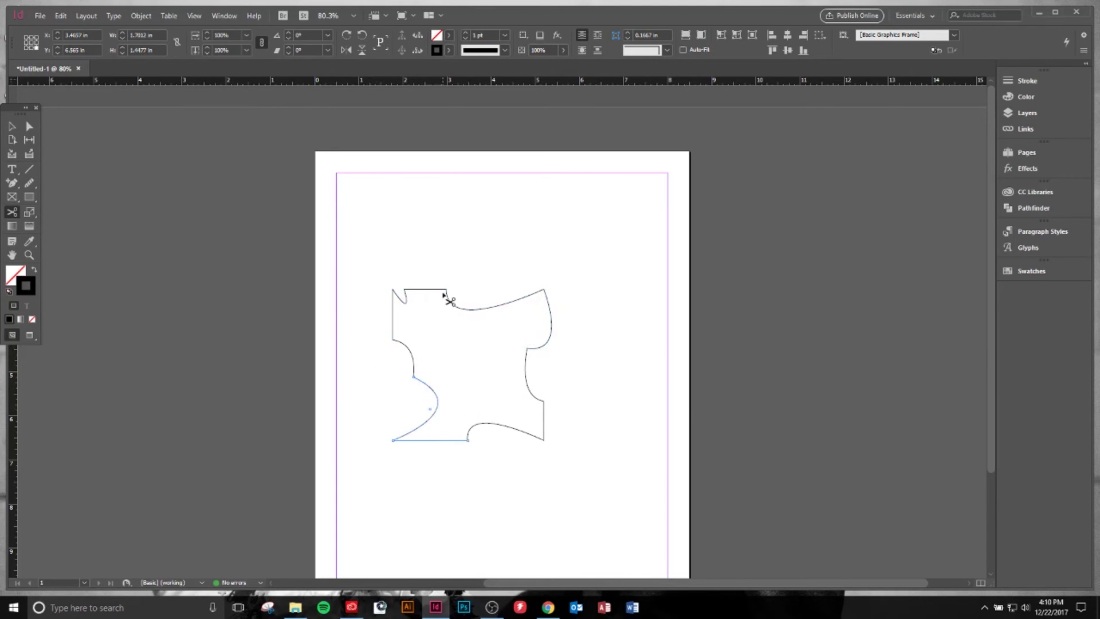
drag(445, 291, 456, 364)
key(ctrl+z)
key(v)
key(ctrl+a)
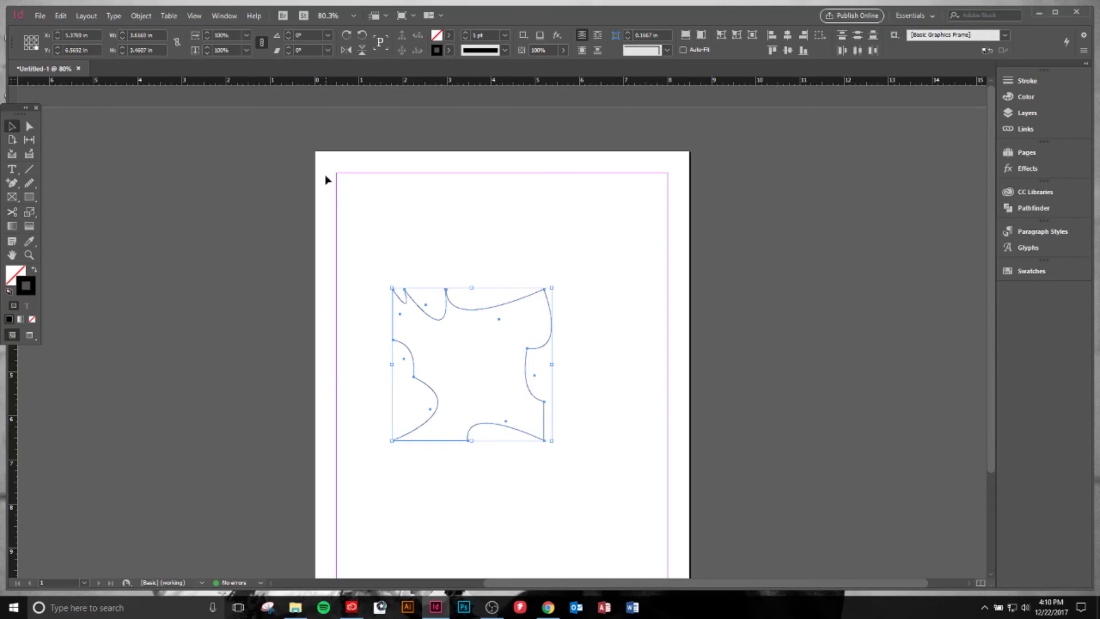
key(Delete)
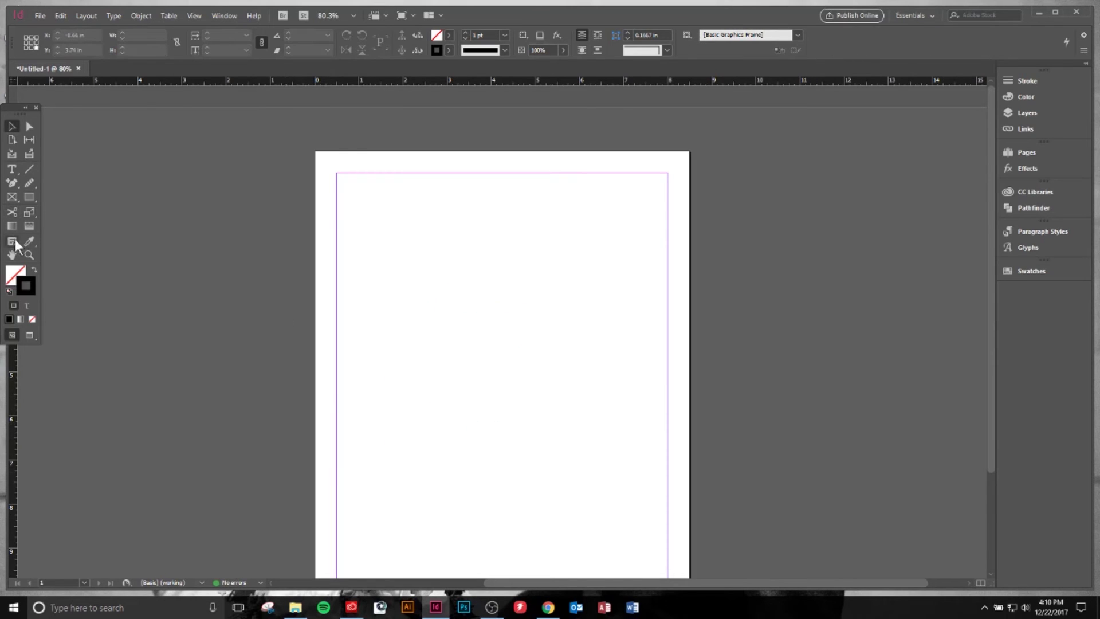
click(28, 198)
click(401, 274)
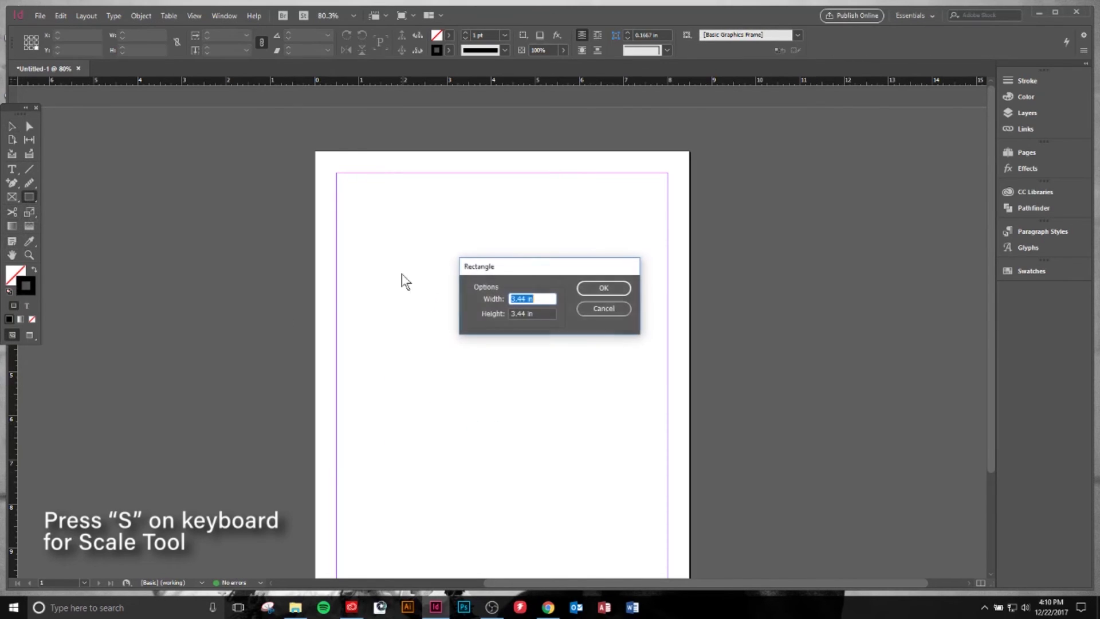
text(5)
key(Tab)
text(5)
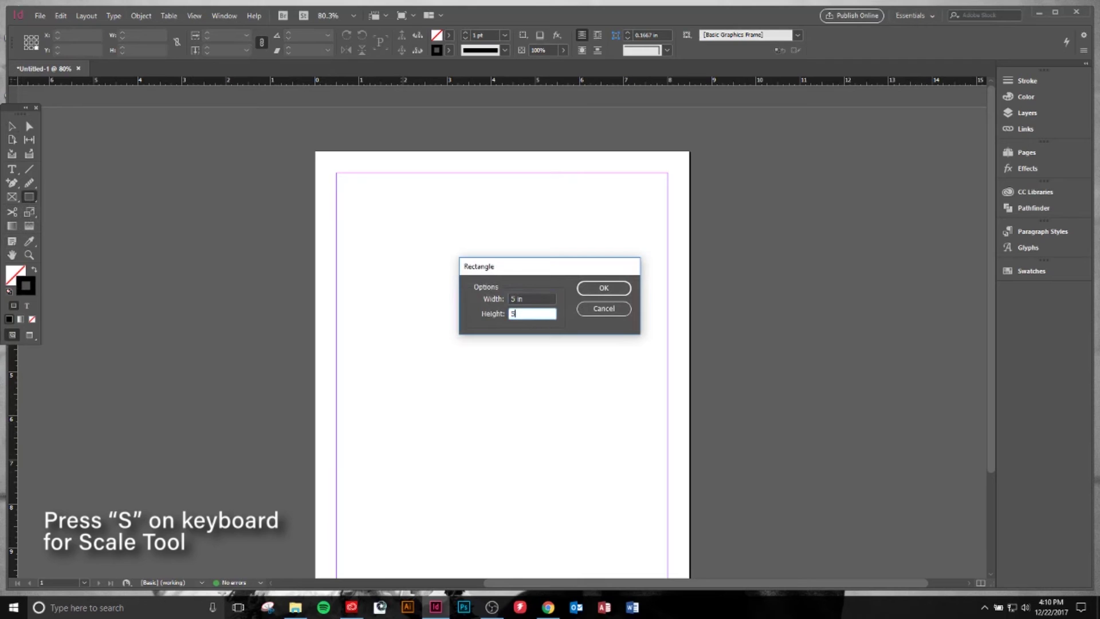
key(Return)
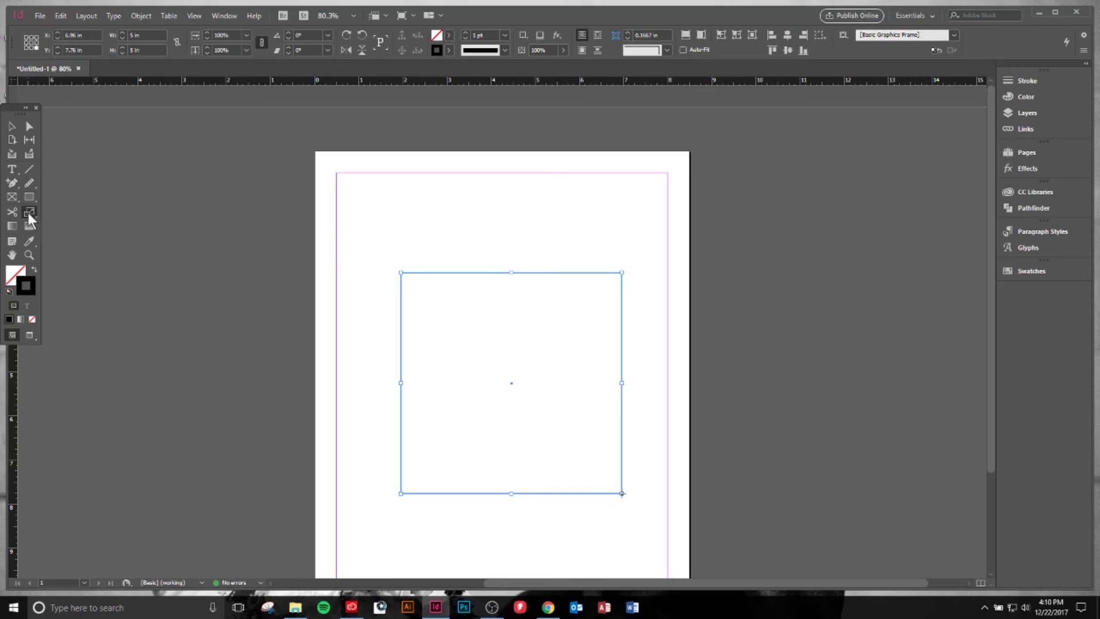
click(29, 213)
drag(417, 235, 430, 202)
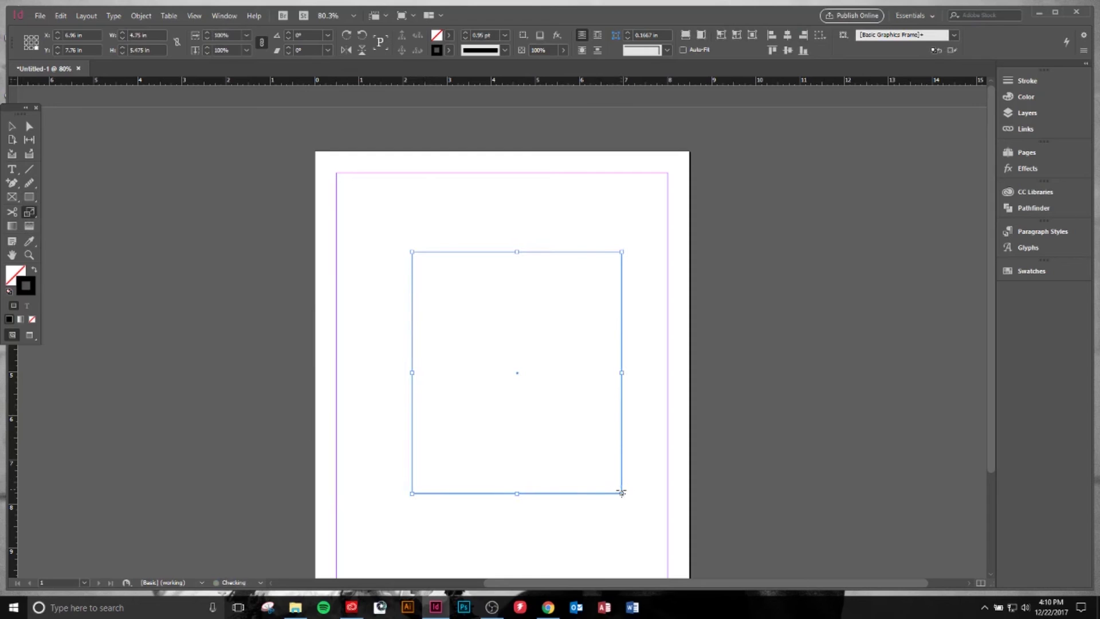
click(549, 398)
drag(549, 397, 586, 376)
click(462, 278)
drag(578, 229, 558, 317)
key(ctrl+z)
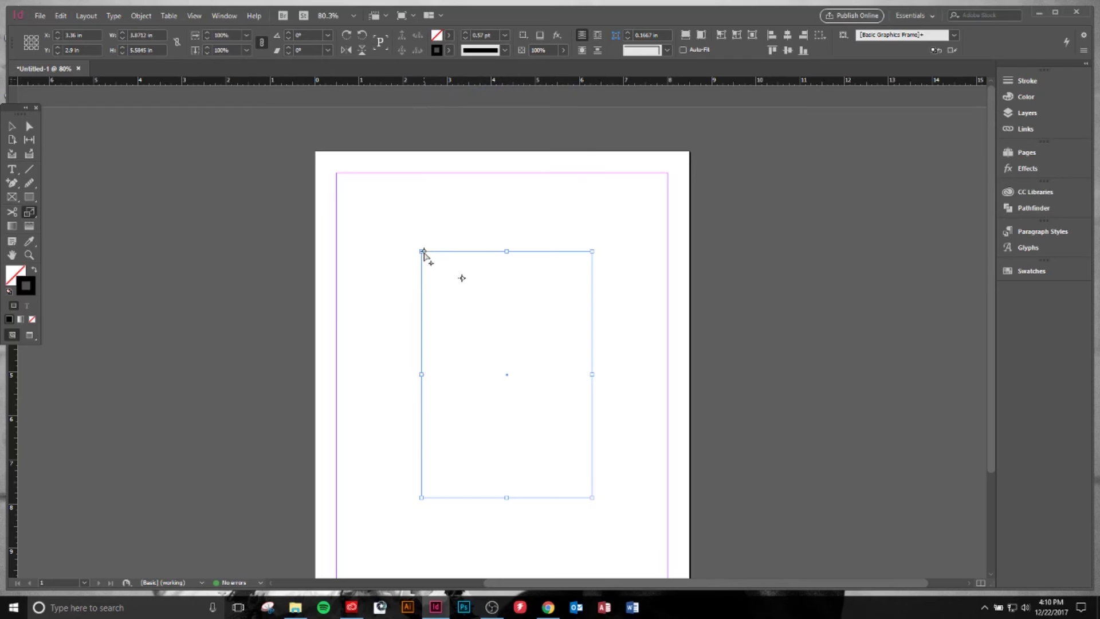
click(421, 251)
drag(593, 497, 492, 355)
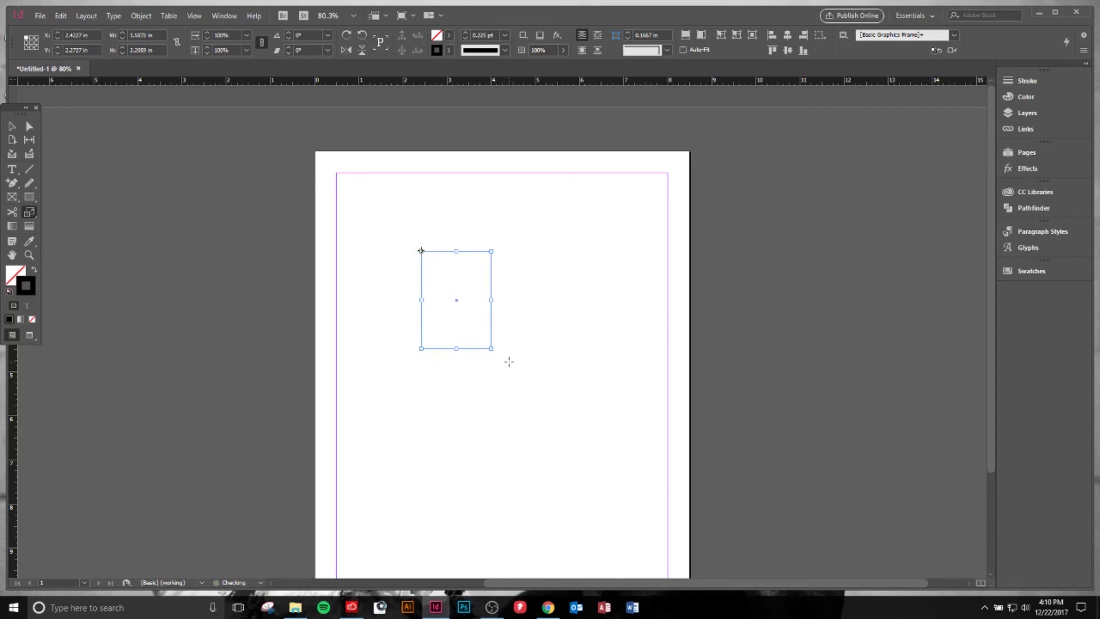
key(v)
key(m)
drag(421, 348, 554, 490)
Clear the page and draw a square frame with no stroke and a cyan fill
key(Delete)
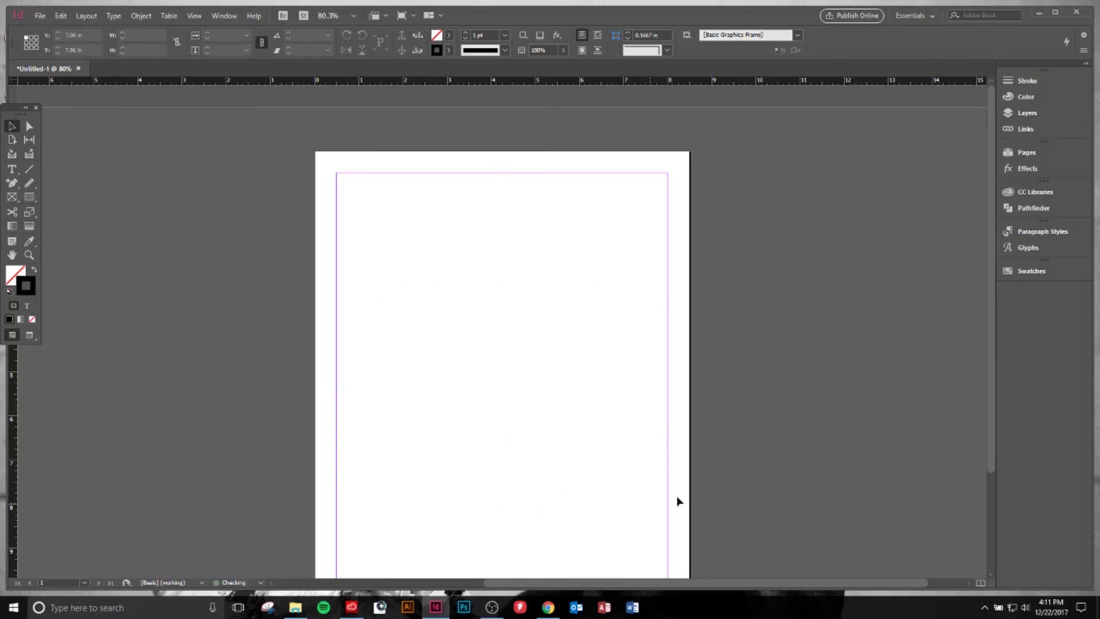
key(m)
drag(397, 260, 597, 484)
click(1056, 272)
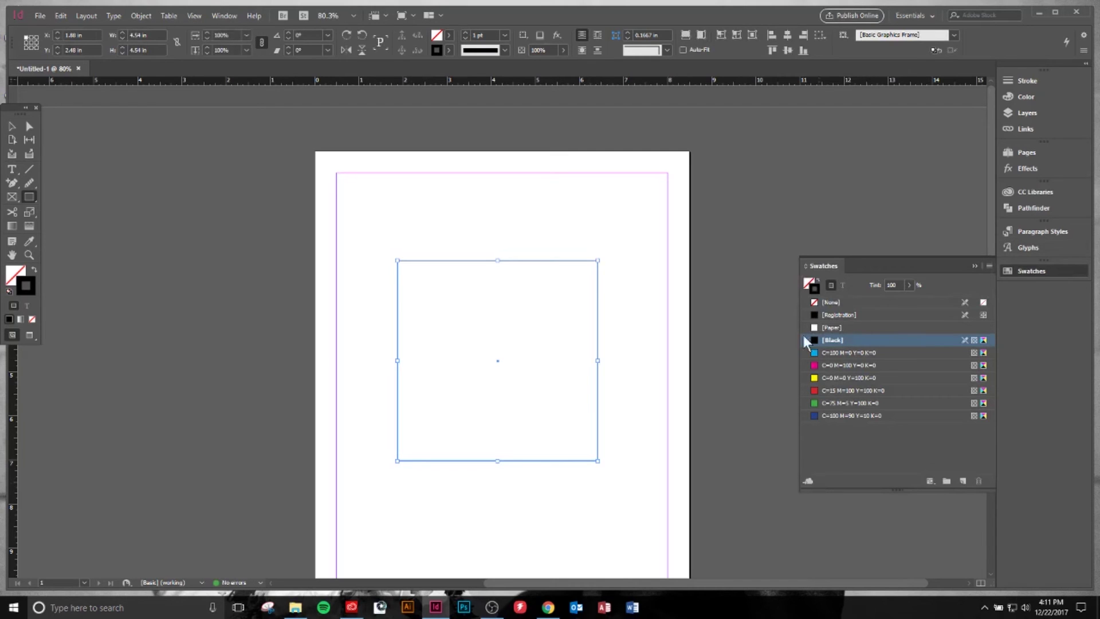
click(828, 302)
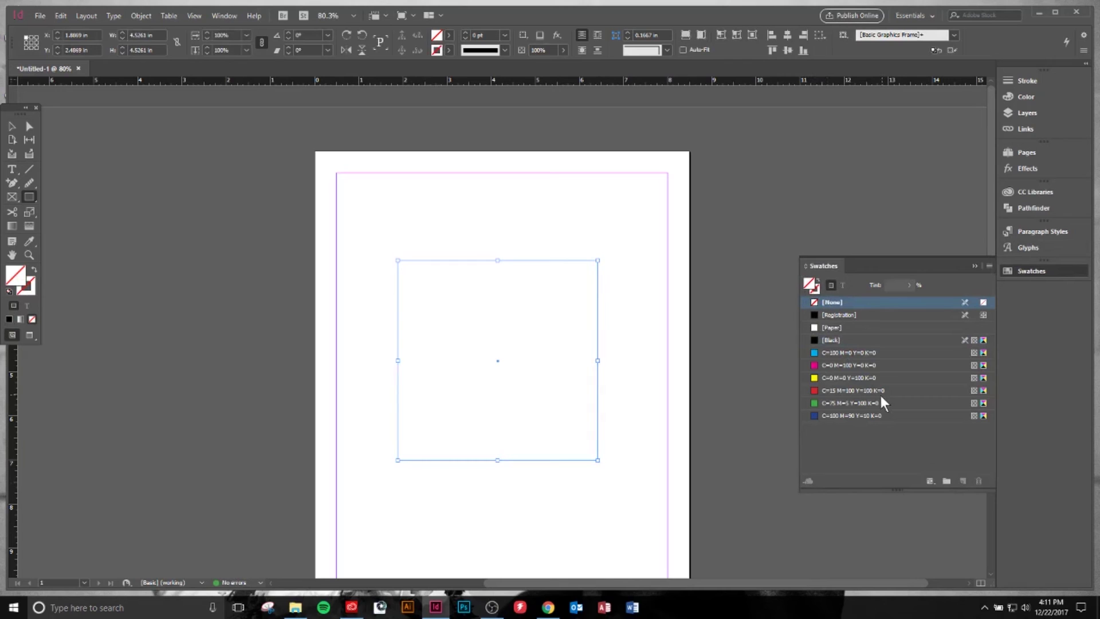
click(847, 353)
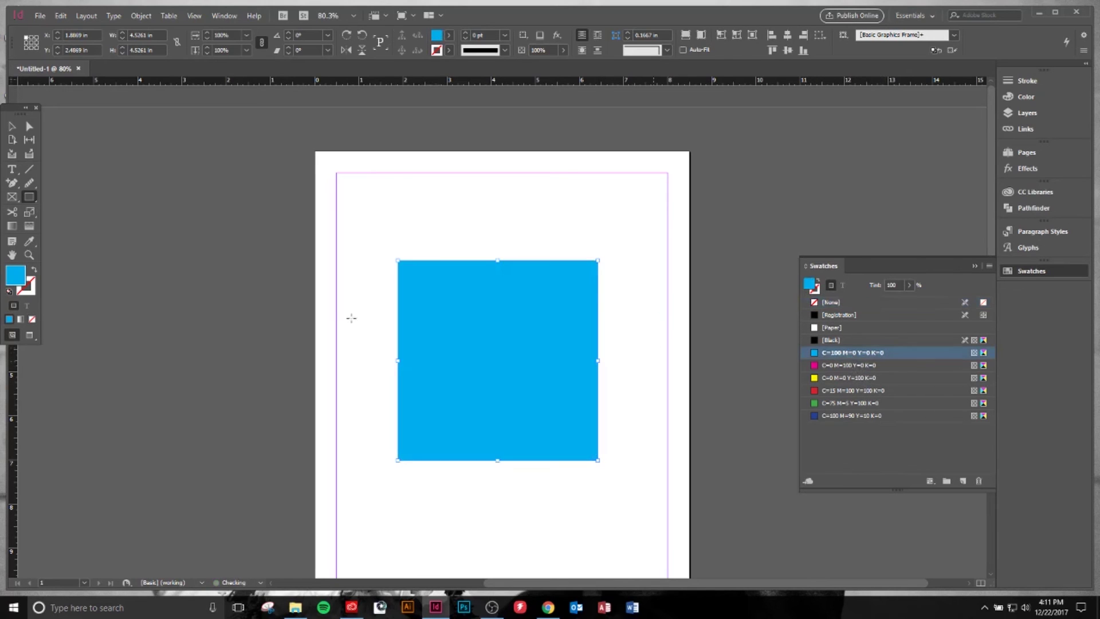
Feather the cyan square with the Gradient Feather tool so it fades out left to right
click(11, 226)
drag(399, 352, 587, 352)
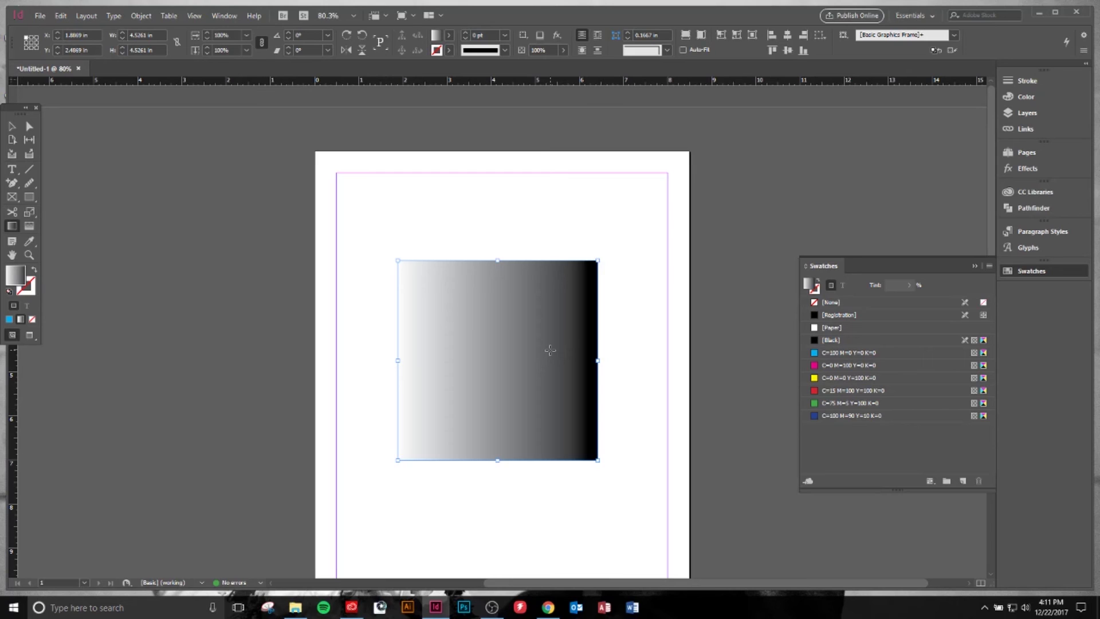
click(30, 226)
click(831, 351)
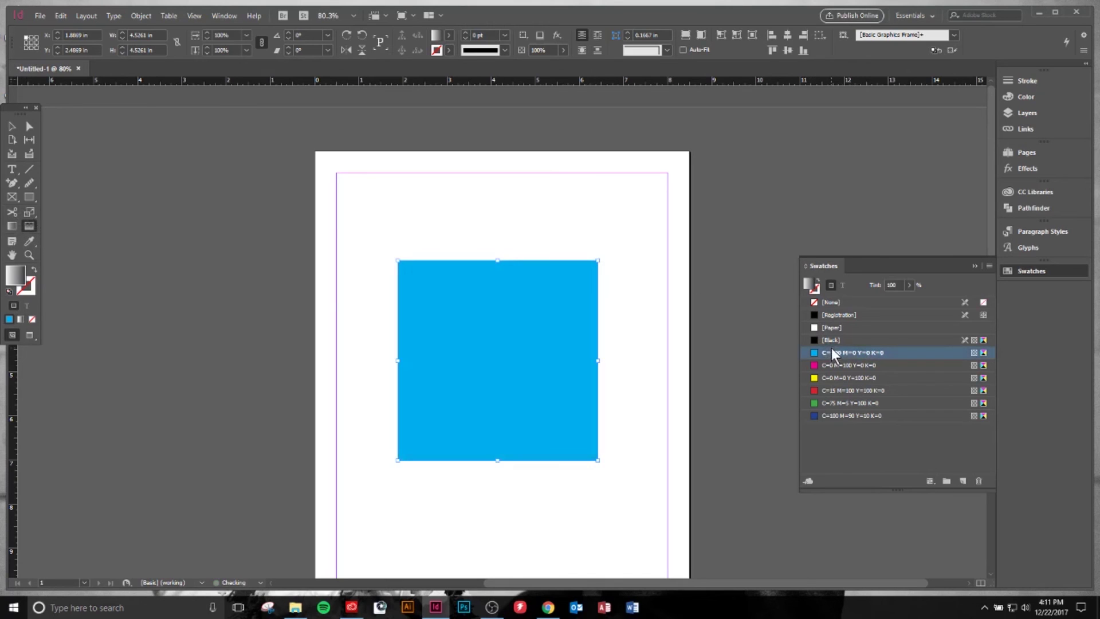
drag(399, 344, 570, 346)
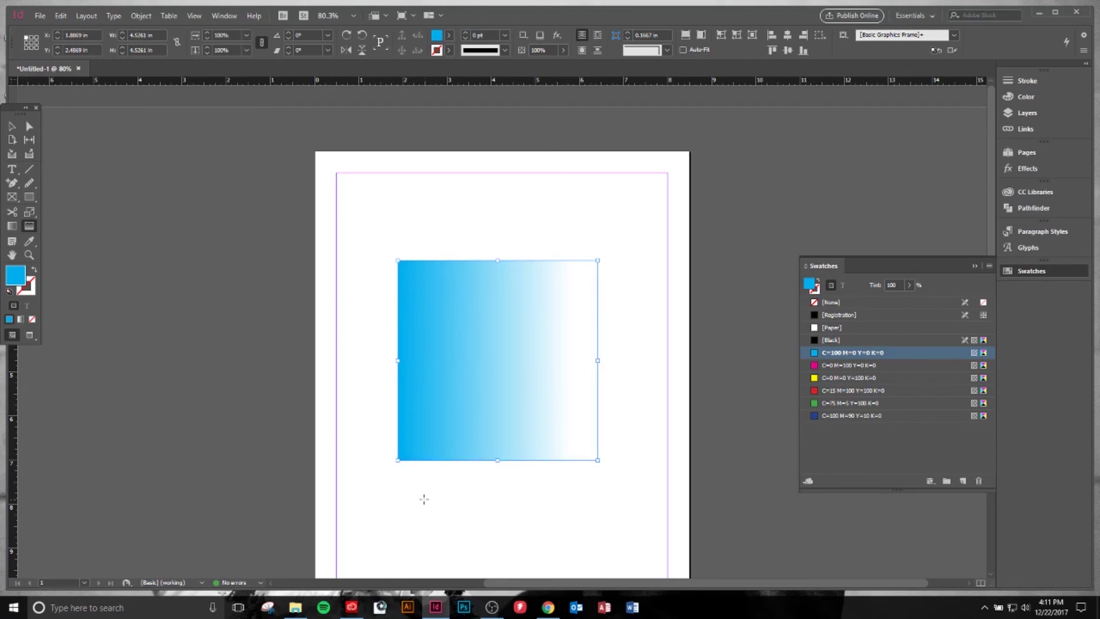
Draw a tall rectangle overlapping the cyan square, with no stroke and a magenta fill
key(m)
mouse_move(511, 227)
mouse_down()
mouse_move(601, 349)
mouse_move(638, 502)
mouse_up()
click(817, 291)
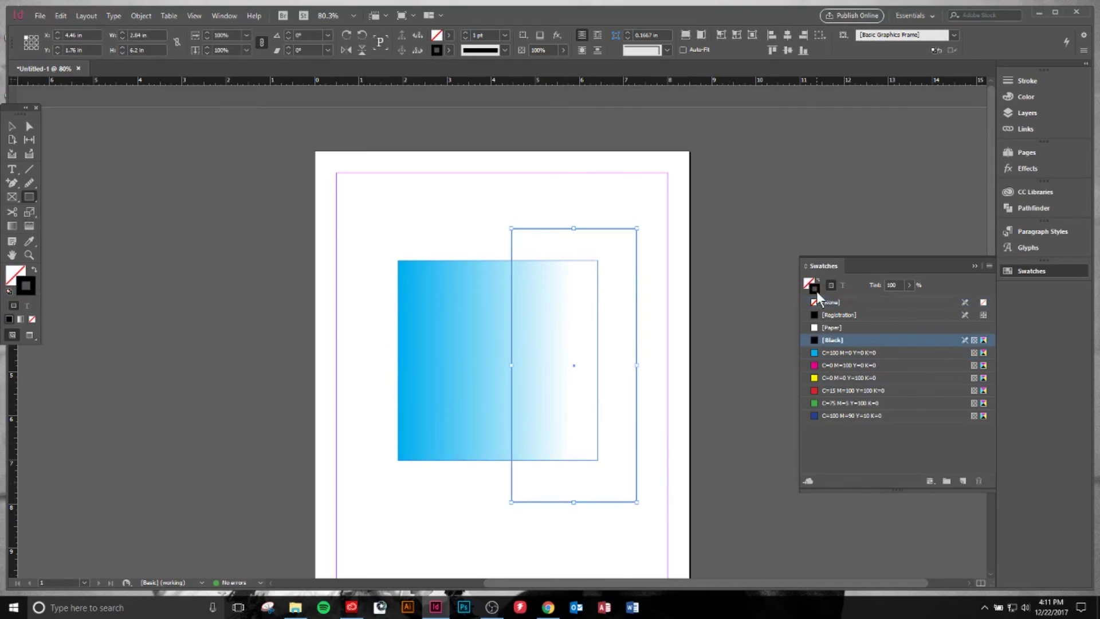
click(828, 302)
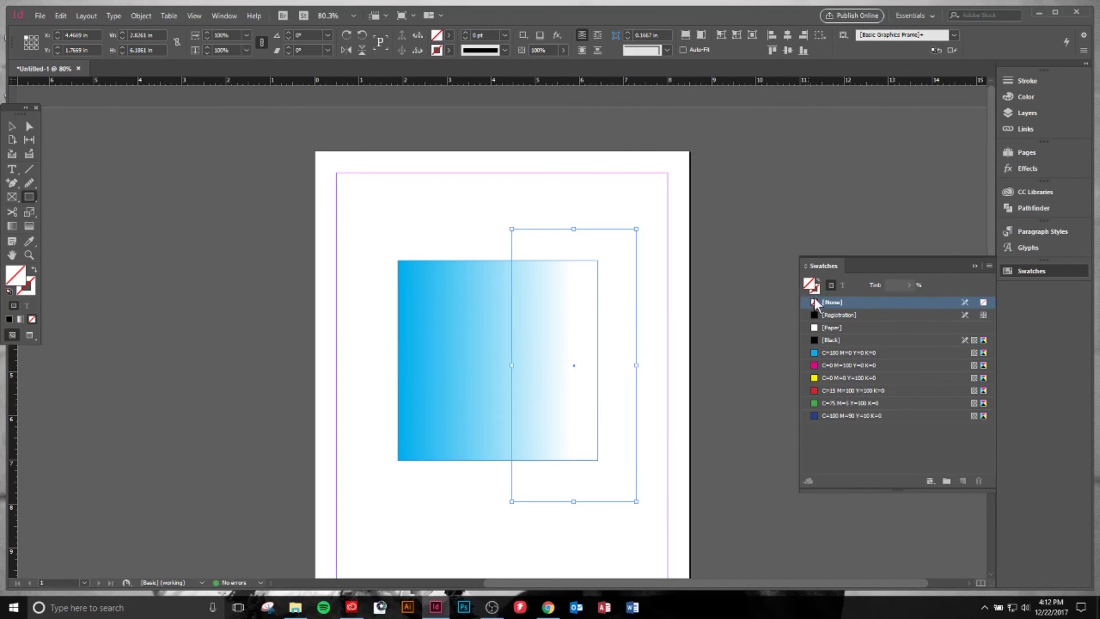
click(829, 361)
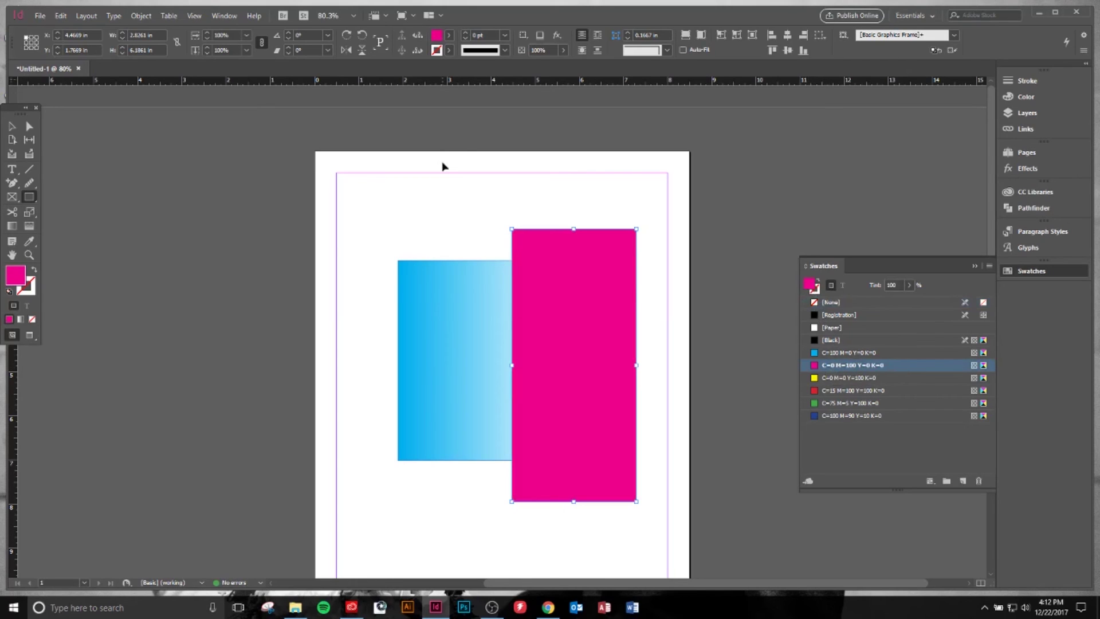
Send the magenta rectangle backward, move the gradient square, and select both rectangles
key(ctrl+shift+bracketleft)
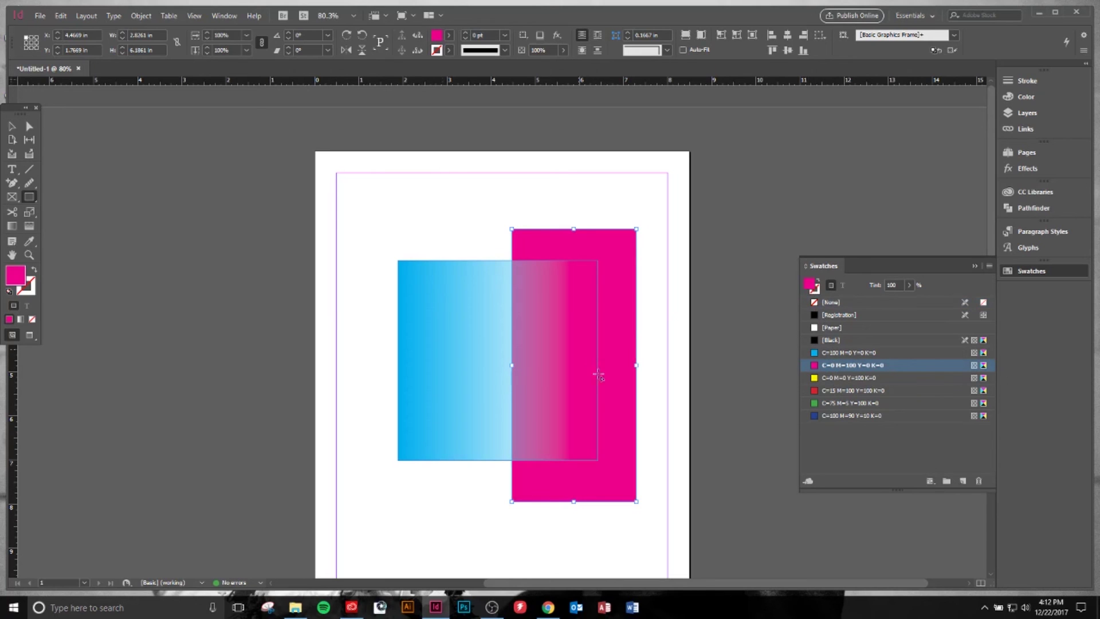
mouse_move(465, 393)
mouse_down()
mouse_move(425, 399)
mouse_move(471, 396)
mouse_move(432, 395)
mouse_move(469, 398)
mouse_move(459, 405)
mouse_up()
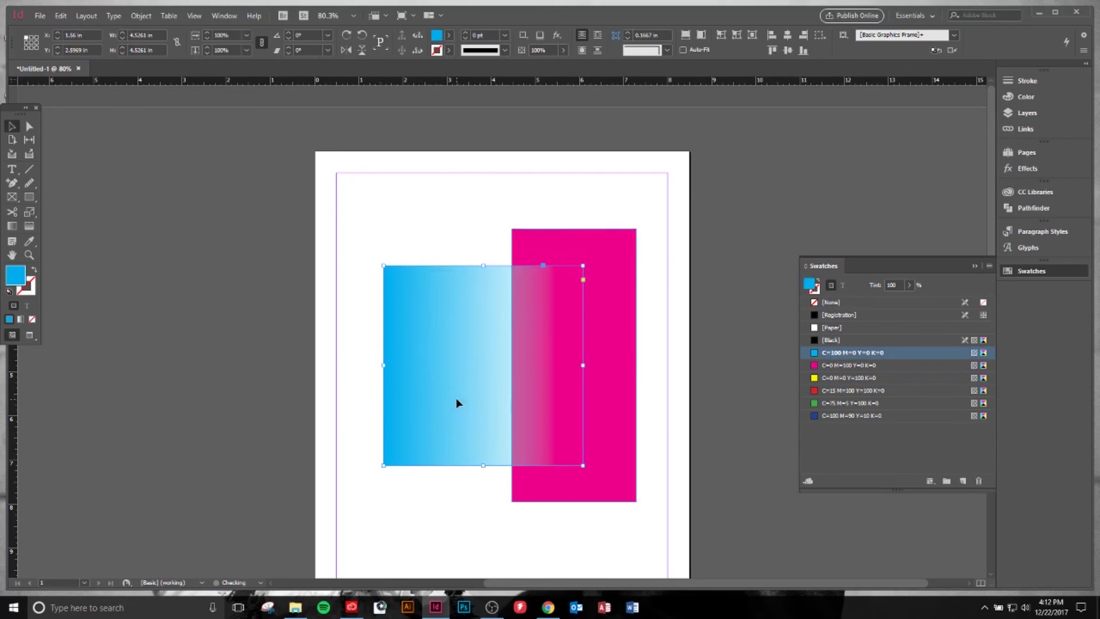
key(ctrl+a)
Delete both rectangles, then pan the empty page across the pasteboard with the Hand tool and Space
key(Delete)
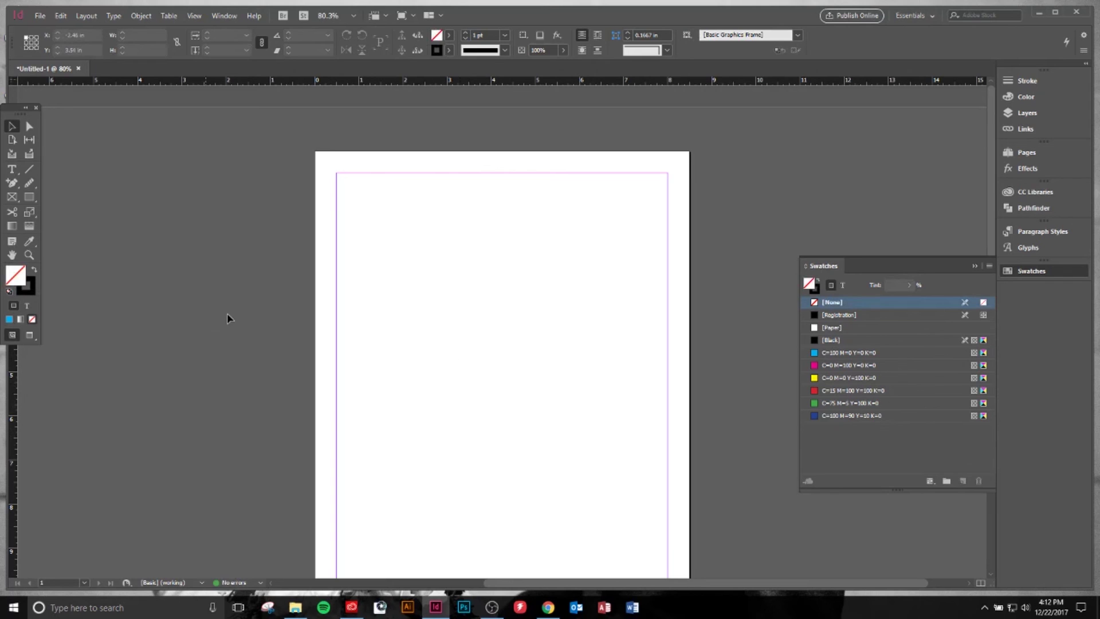
click(12, 255)
drag(351, 337, 464, 283)
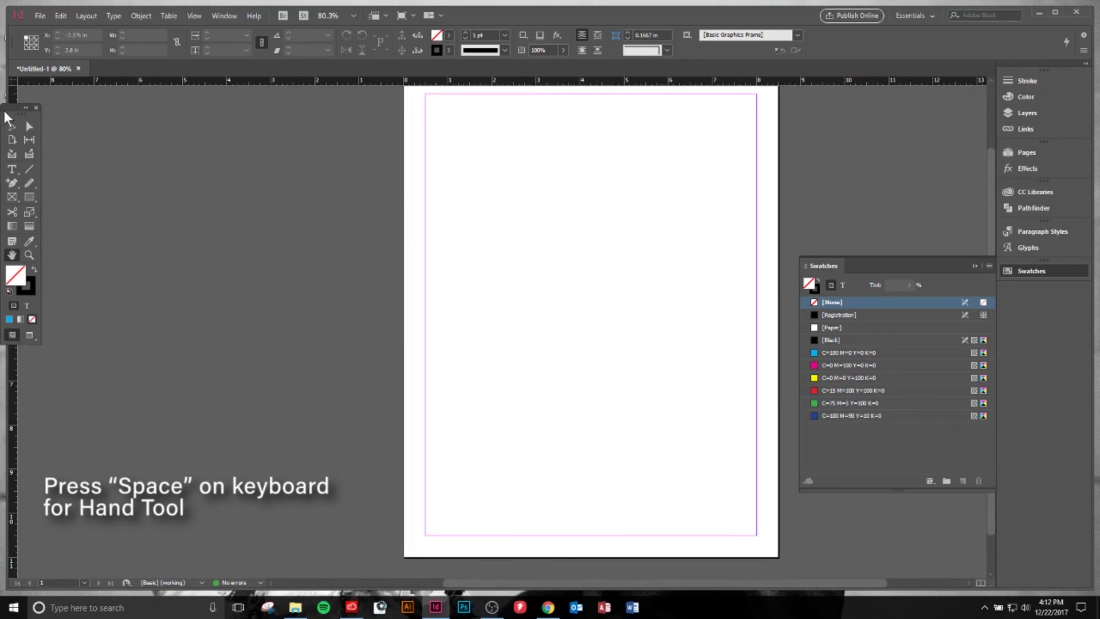
click(12, 126)
key(space)
drag(538, 241, 359, 241)
scroll(359, 241, up, 1)
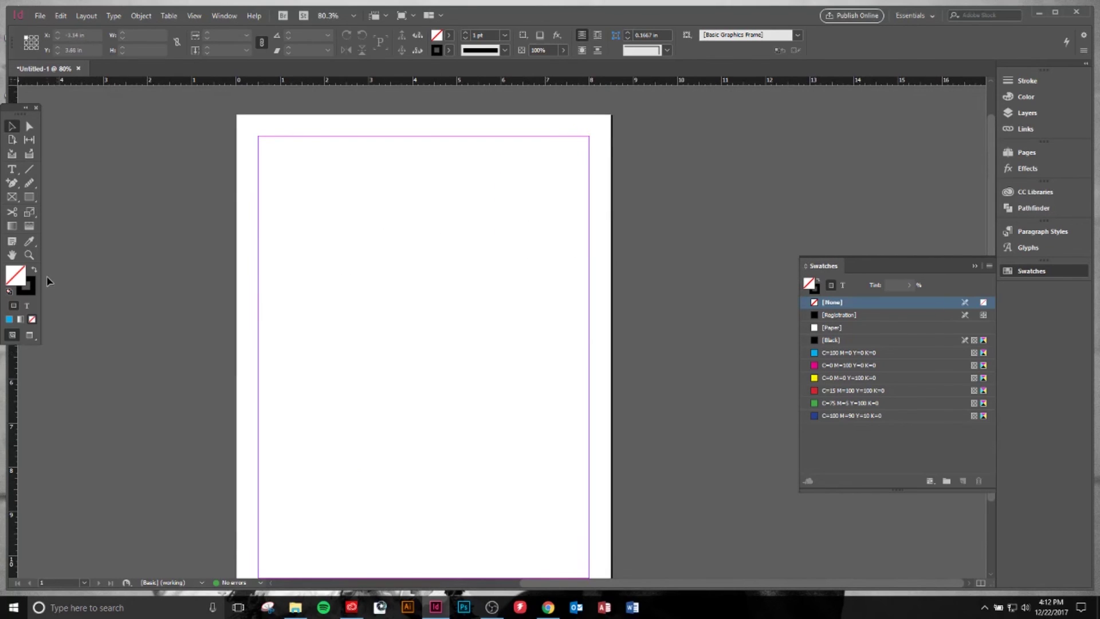
click(28, 255)
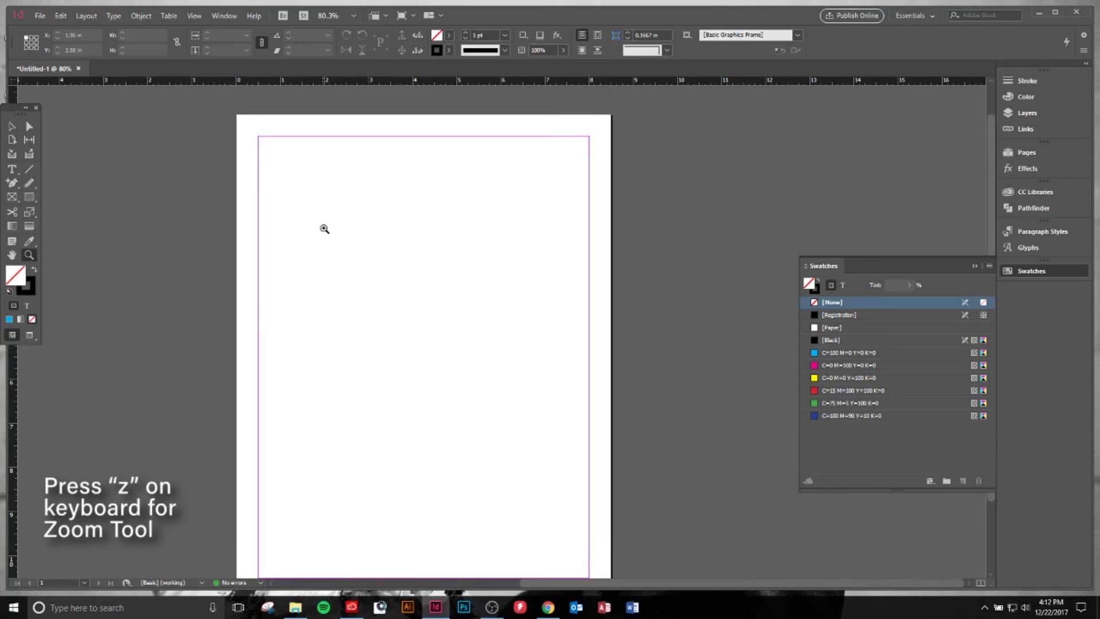
Marquee-zoom into small areas of the page, then fit the page with Ctrl+0
drag(267, 148, 378, 228)
drag(461, 280, 205, 219)
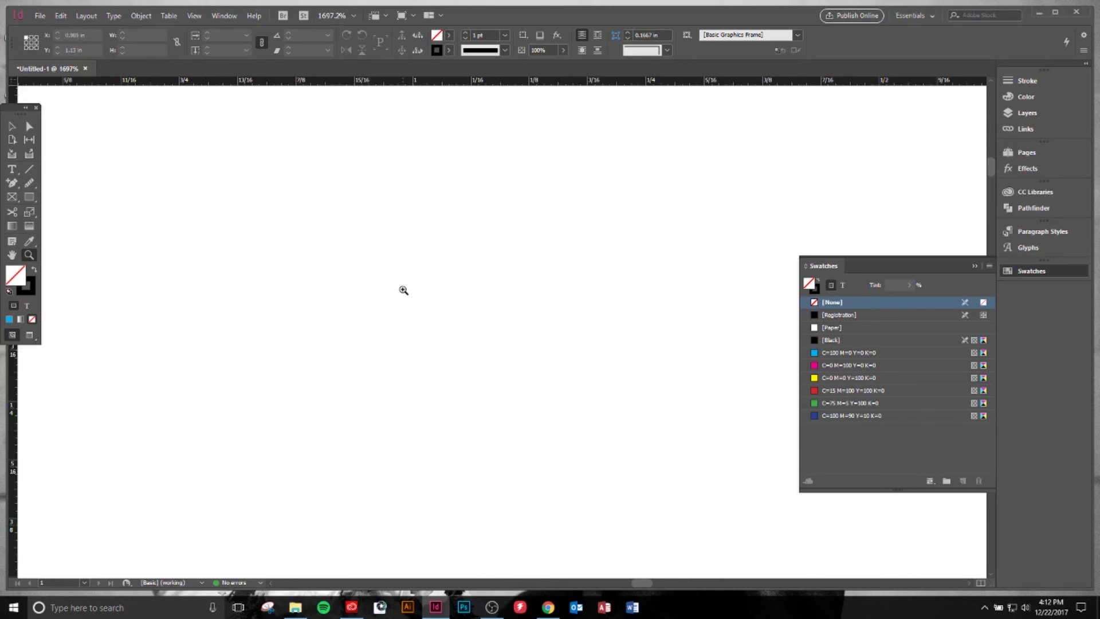
key(ctrl+0)
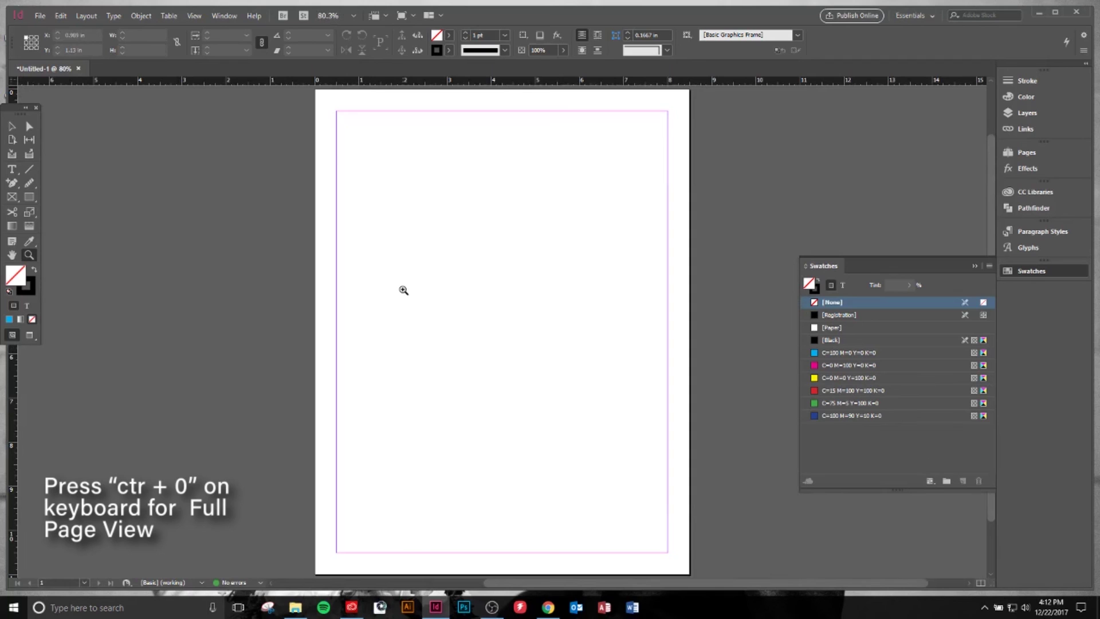
Alternate Ctrl+= and Ctrl+- zoom around 75%, marquee-zoom the top-left, and fit the page again
key(ctrl+equal)
key(ctrl+equal)
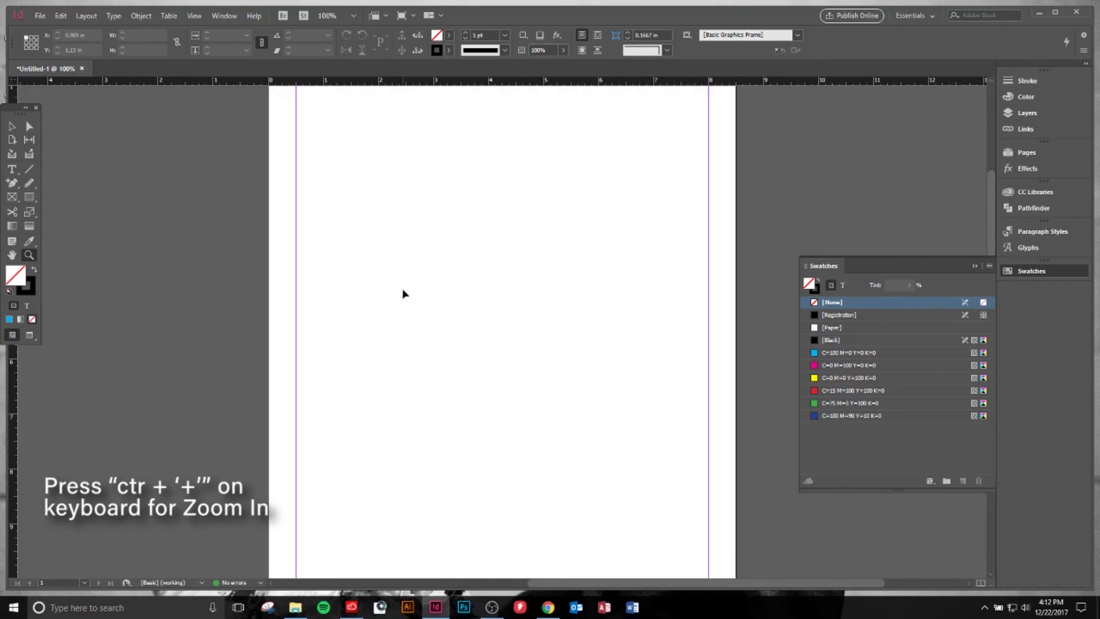
key(ctrl+minus)
key(ctrl+minus)
key(ctrl+minus)
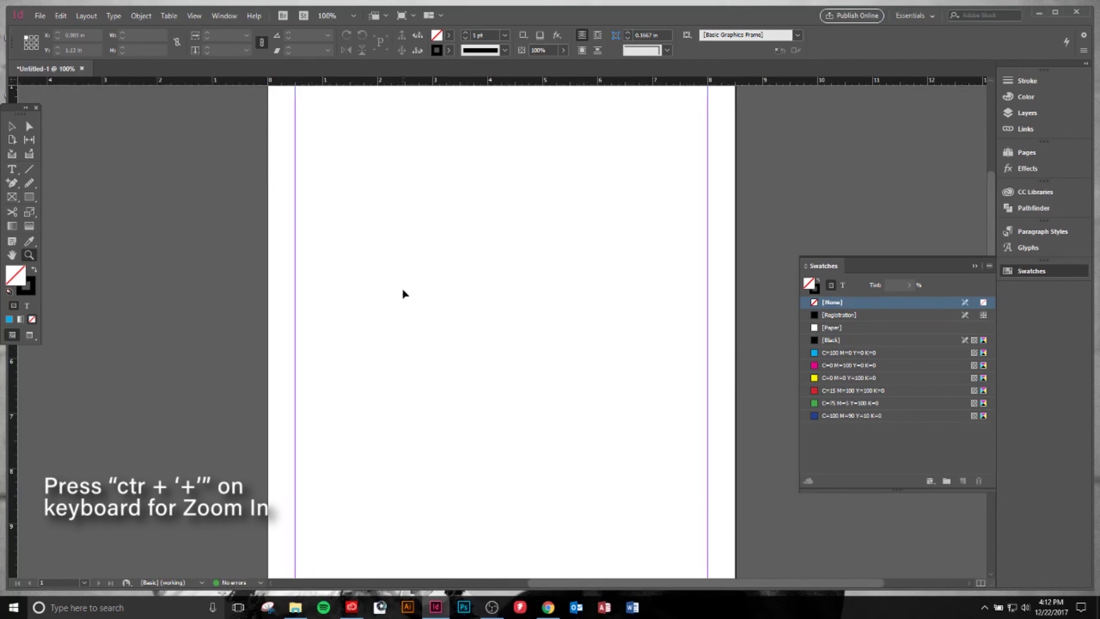
key(ctrl+equal)
key(ctrl+equal)
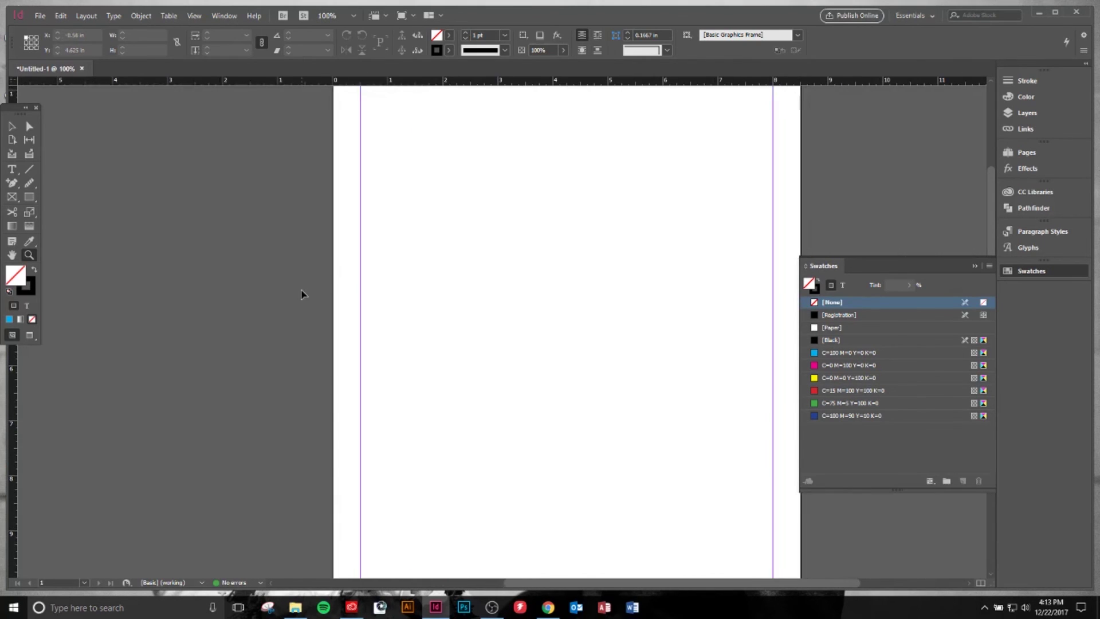
key(ctrl+minus)
key(ctrl+equal)
key(ctrl+minus)
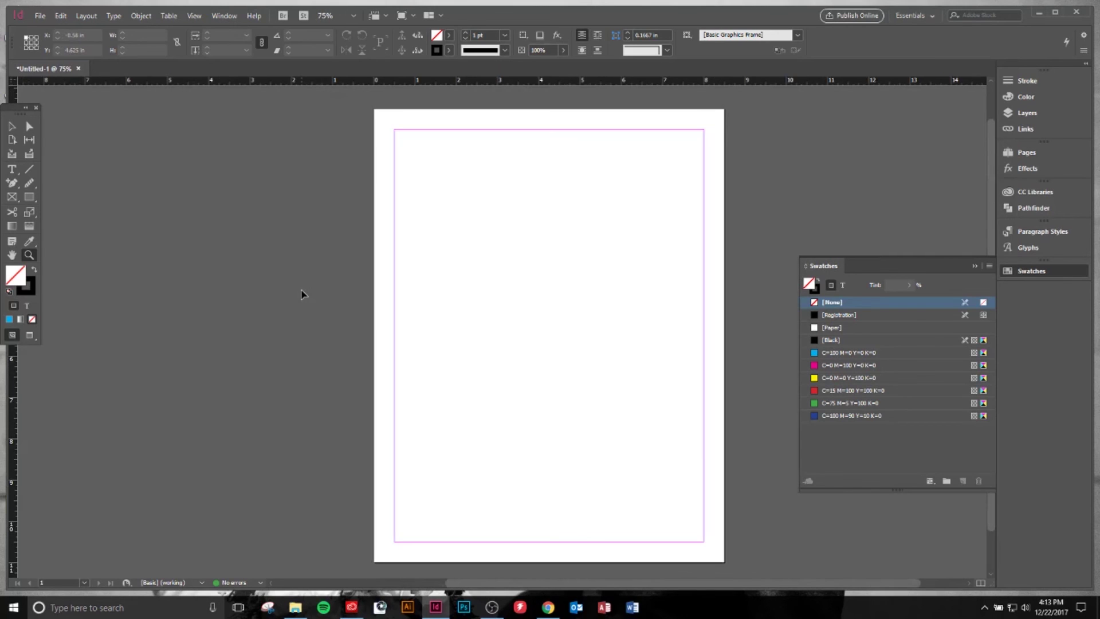
key(ctrl+0)
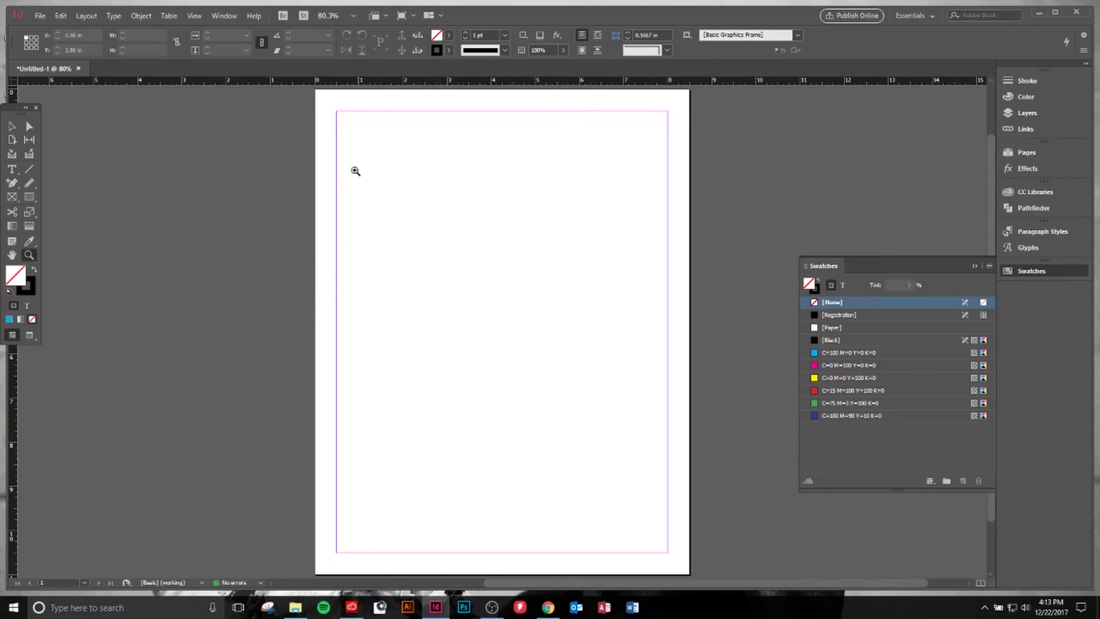
drag(356, 171, 421, 229)
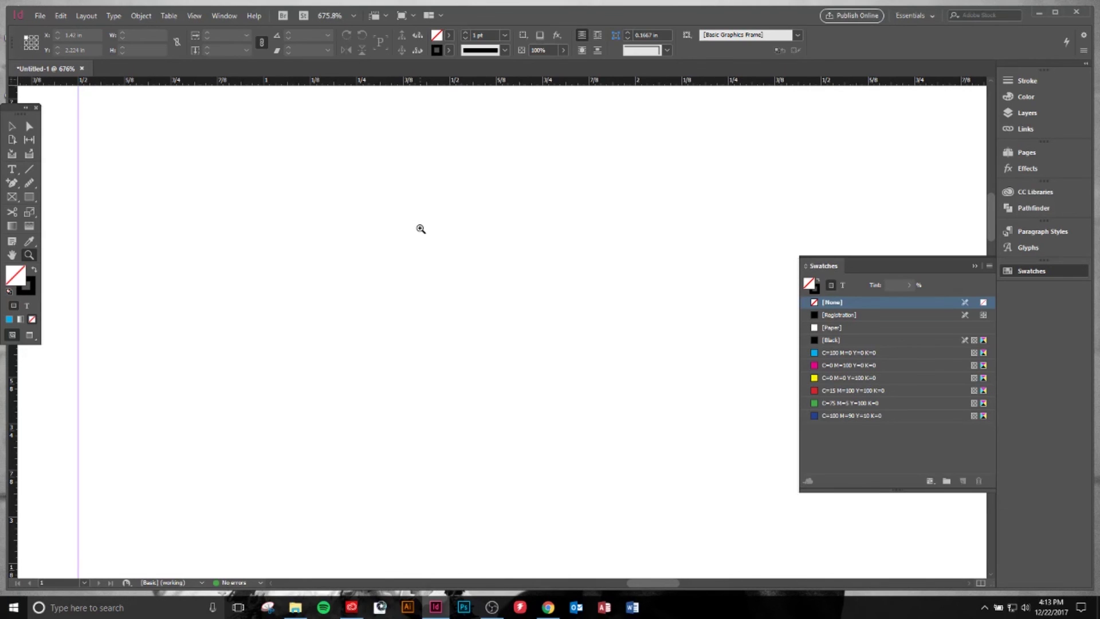
key(ctrl+0)
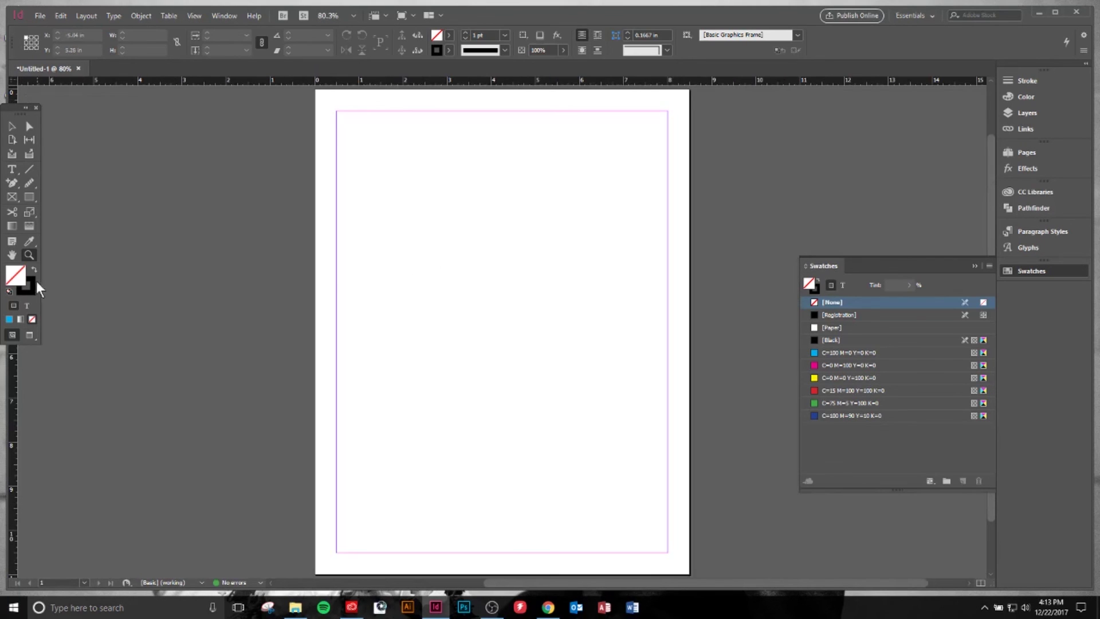
click(26, 242)
key(m)
drag(353, 147, 444, 250)
drag(508, 308, 604, 405)
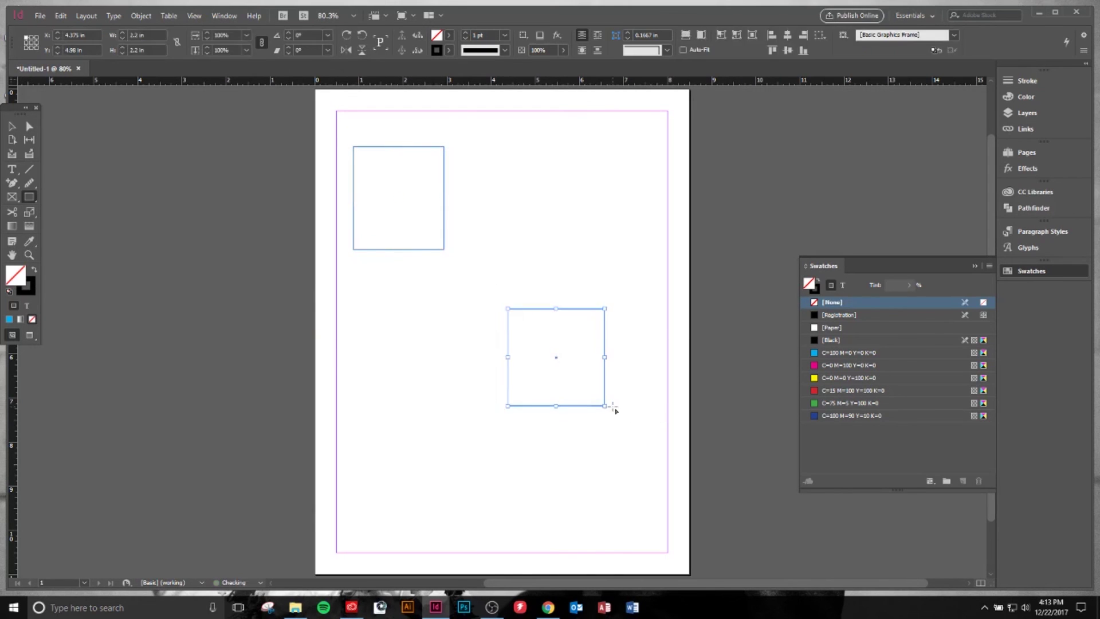
click(818, 288)
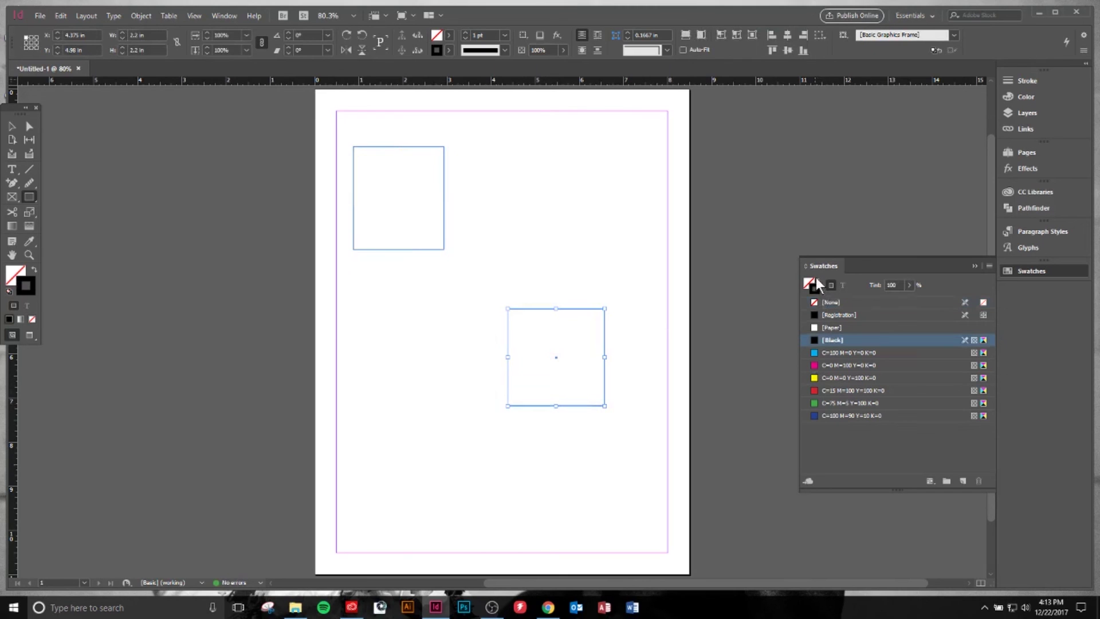
click(824, 301)
click(837, 352)
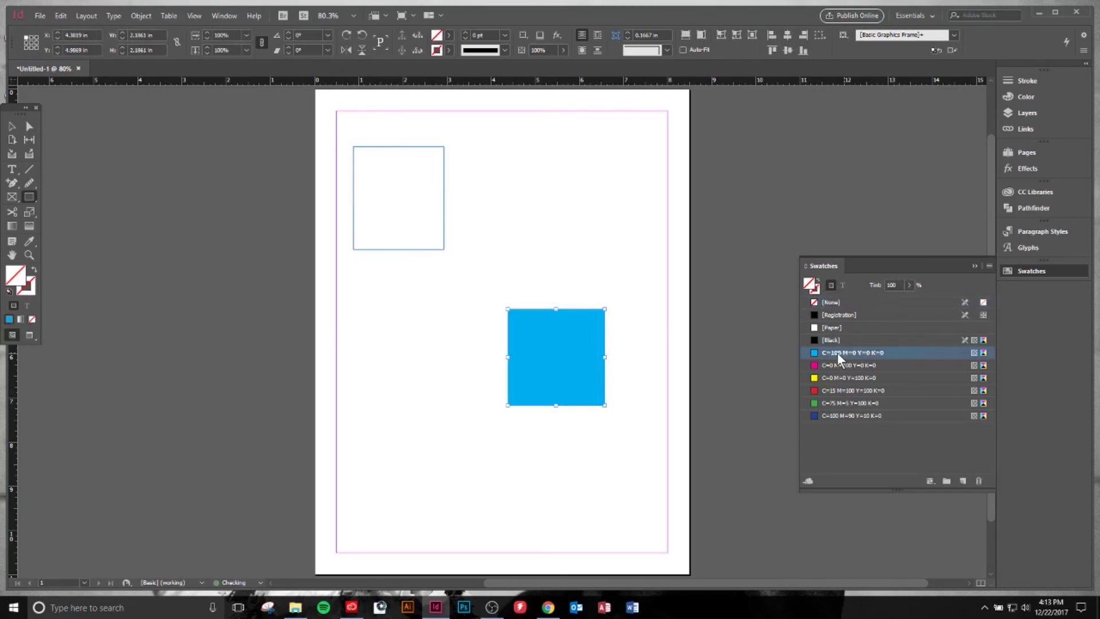
key(v)
drag(572, 198, 403, 245)
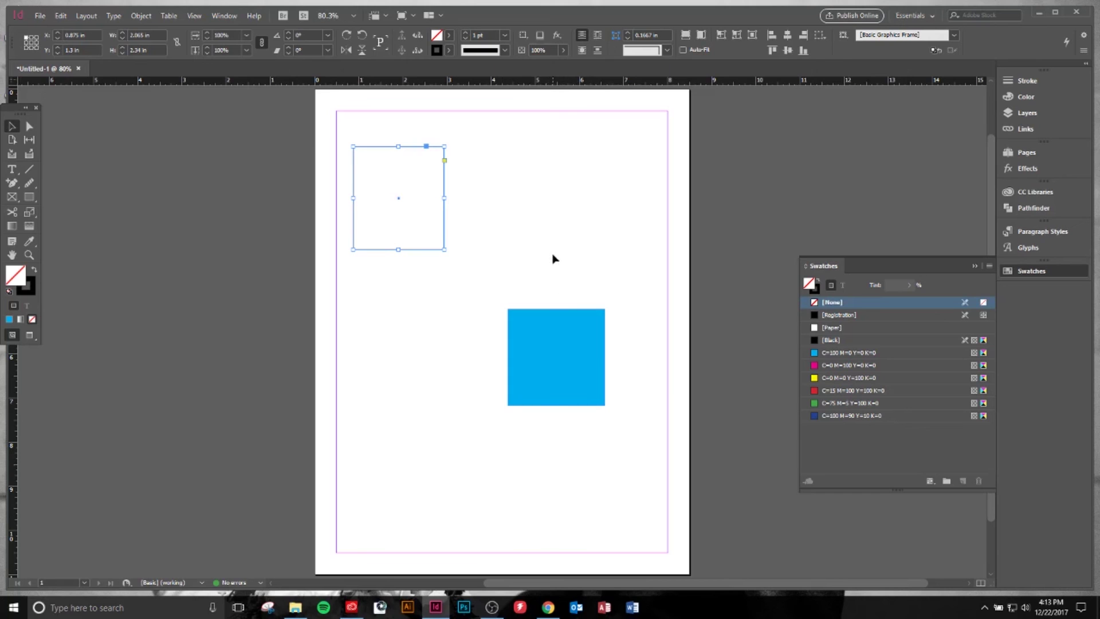
key(i)
click(544, 338)
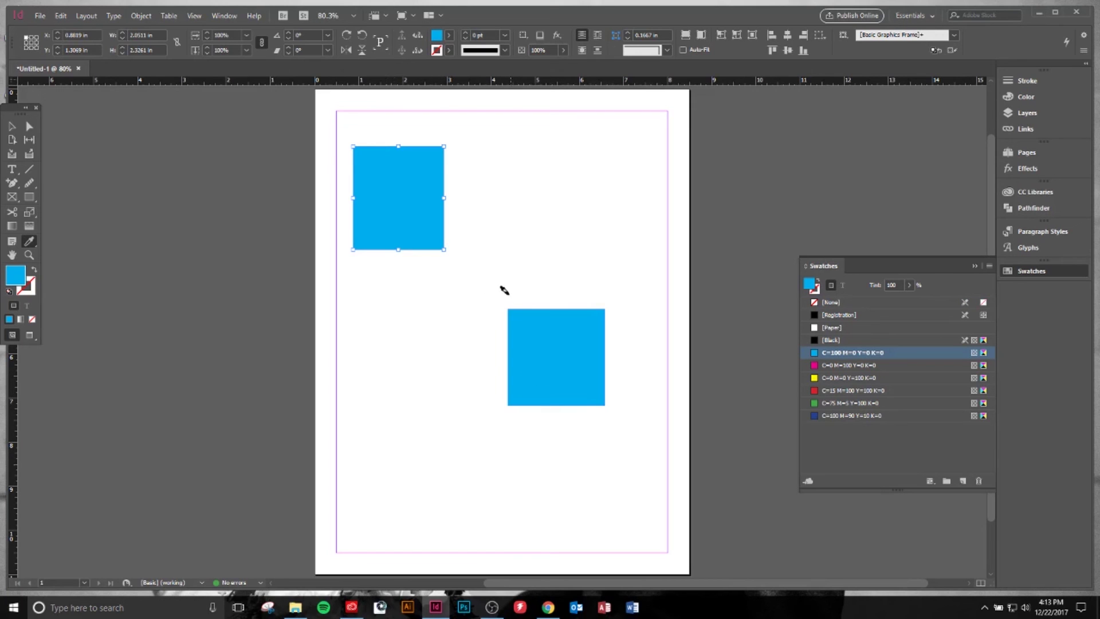
key(v)
drag(528, 172, 433, 303)
key(Delete)
Delete the leftover cyan square and draw three overlapping rectangle frames mid-page
click(545, 347)
key(Delete)
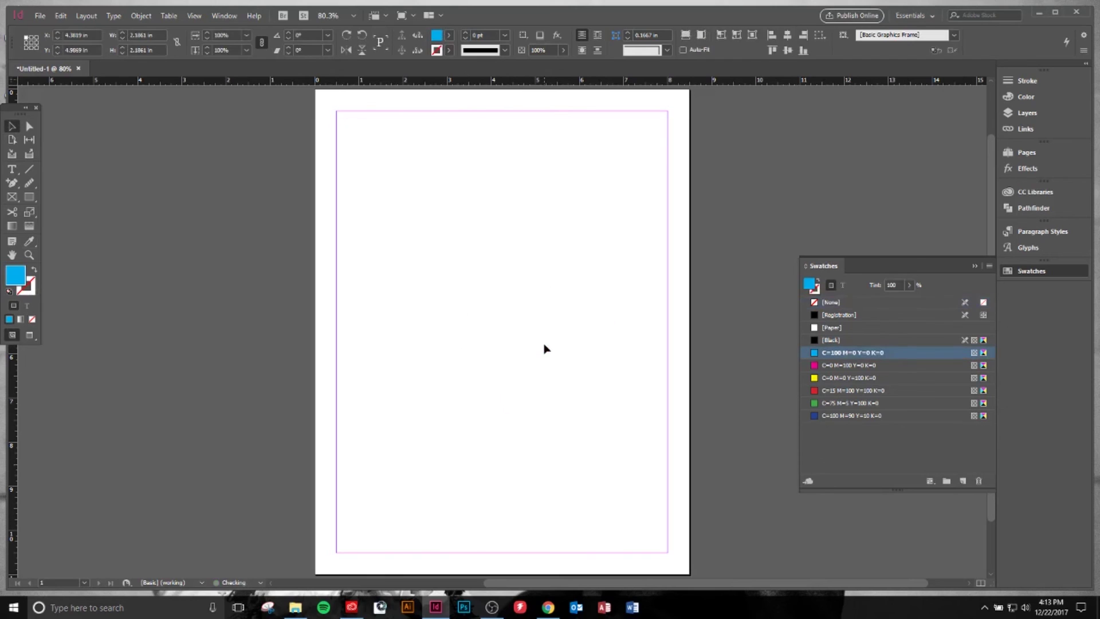
key(m)
drag(449, 212, 538, 320)
drag(479, 247, 553, 362)
drag(382, 266, 494, 348)
Fill the right rectangle yellow, the top one cyan, and the left one red
key(v)
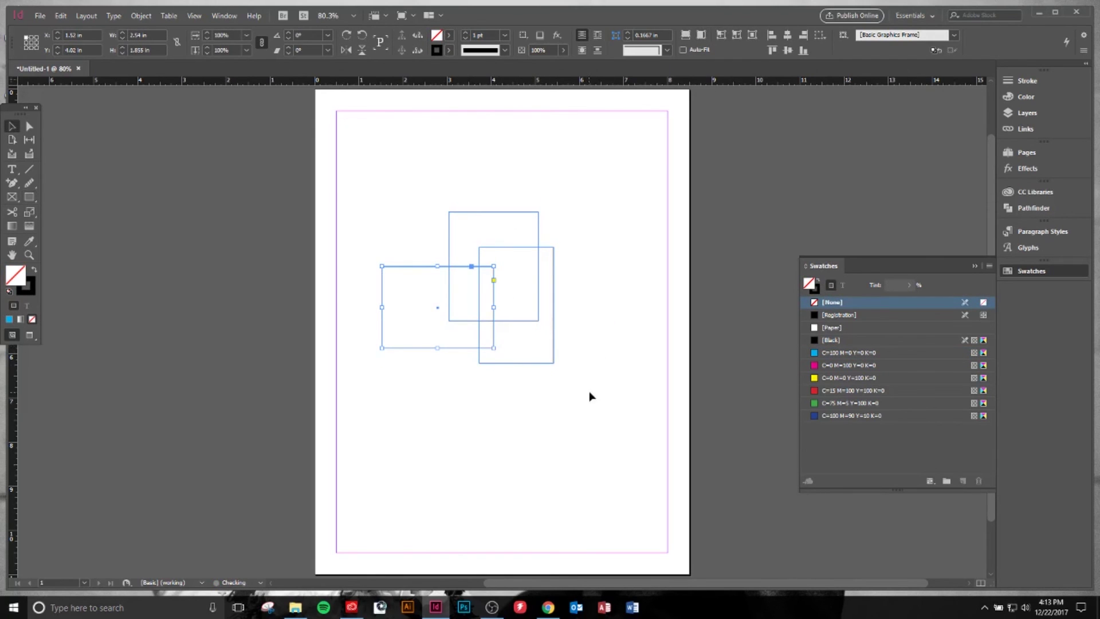
drag(589, 393, 398, 266)
click(540, 375)
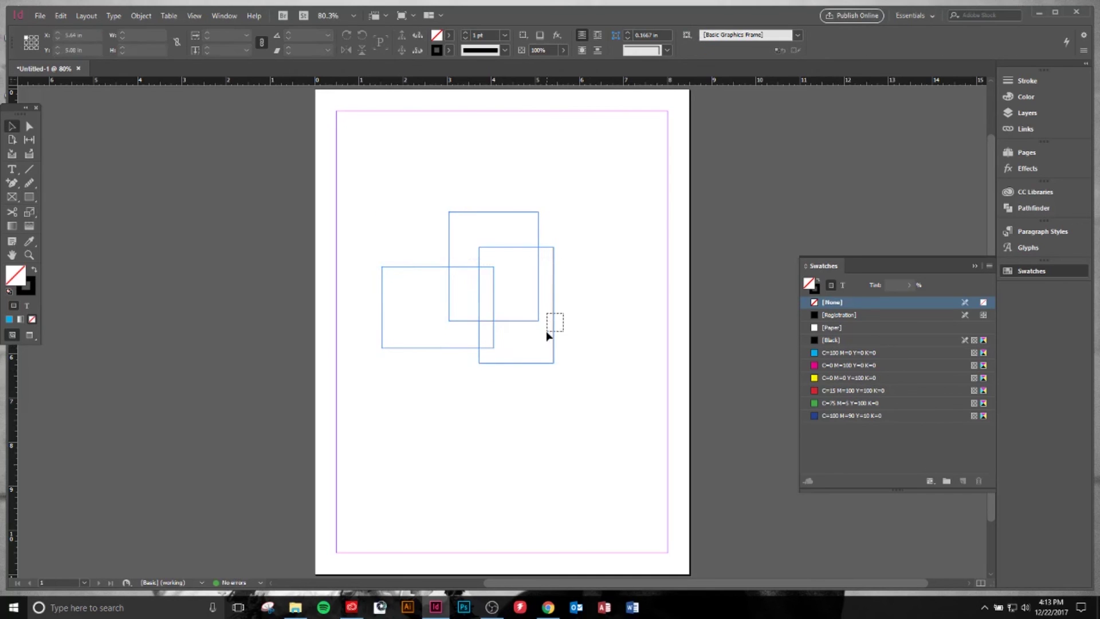
click(552, 337)
click(886, 377)
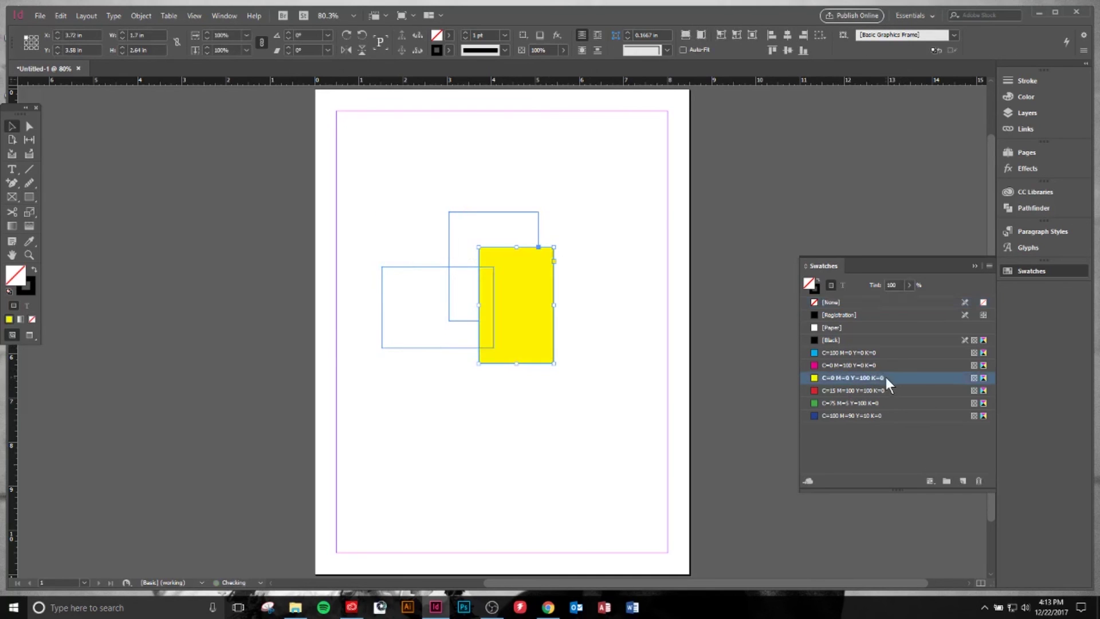
click(493, 219)
click(854, 353)
drag(363, 250, 438, 314)
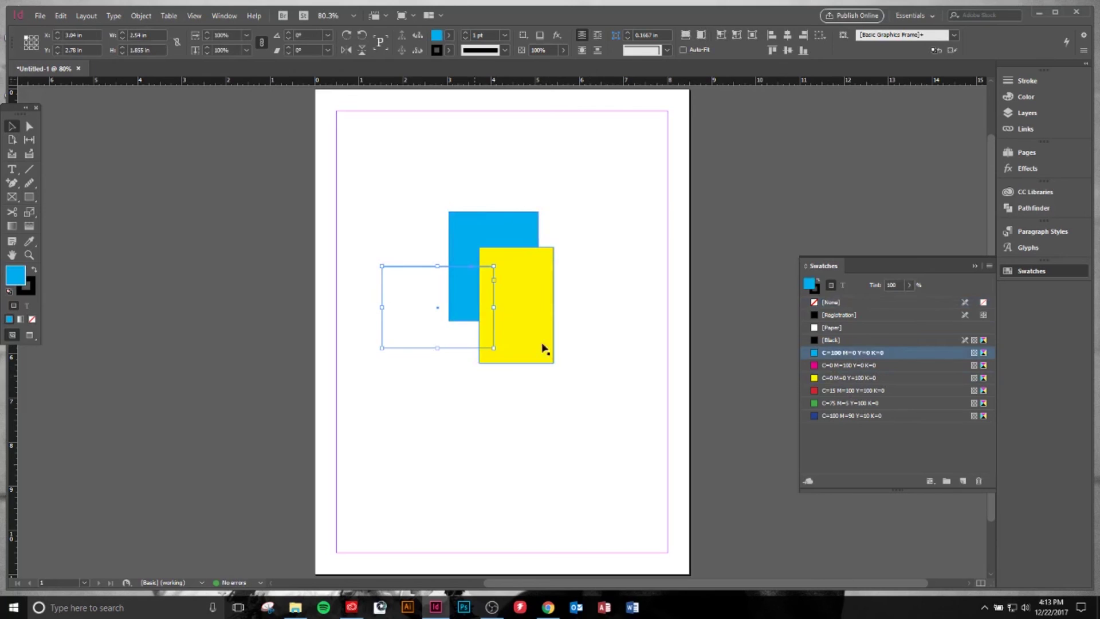
click(865, 379)
click(859, 387)
Eyedropper the red from the left rectangle and add it as a new swatch
click(963, 481)
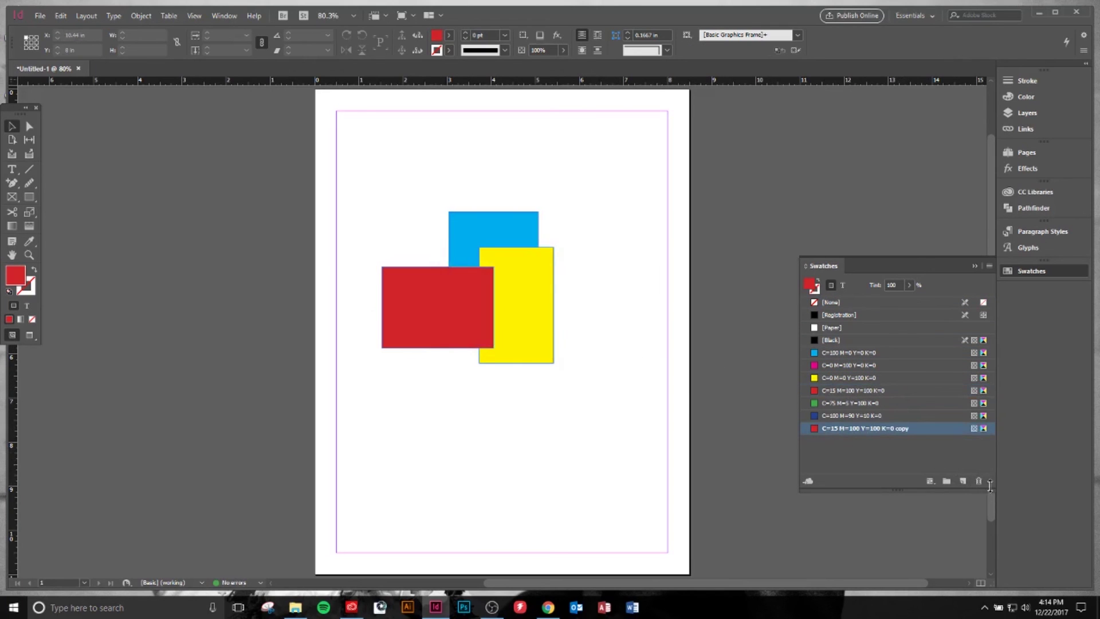
click(979, 481)
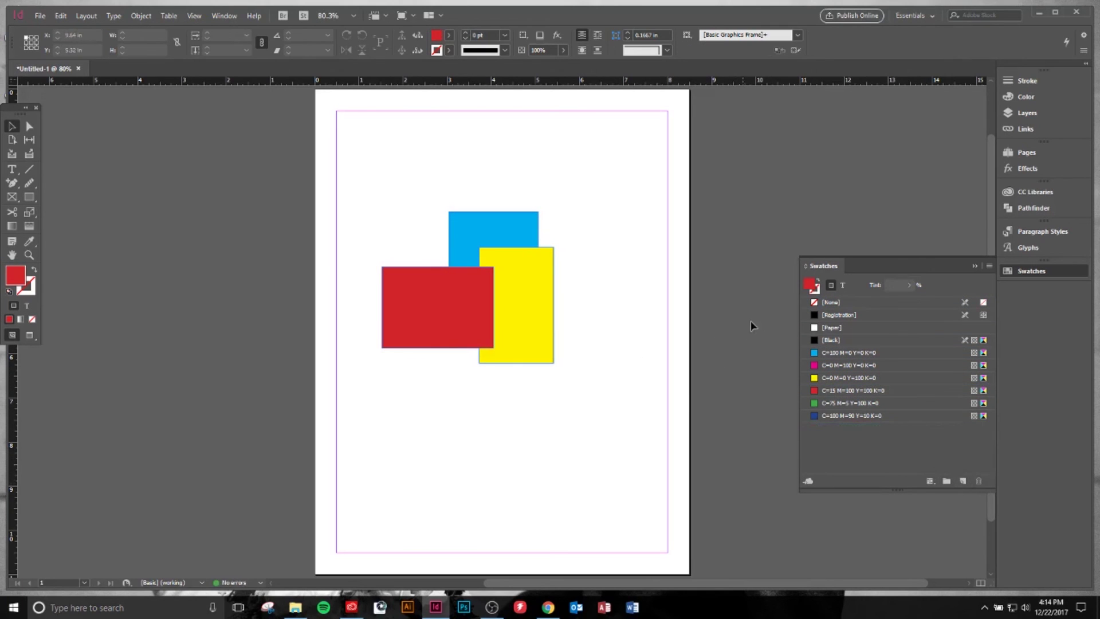
click(830, 304)
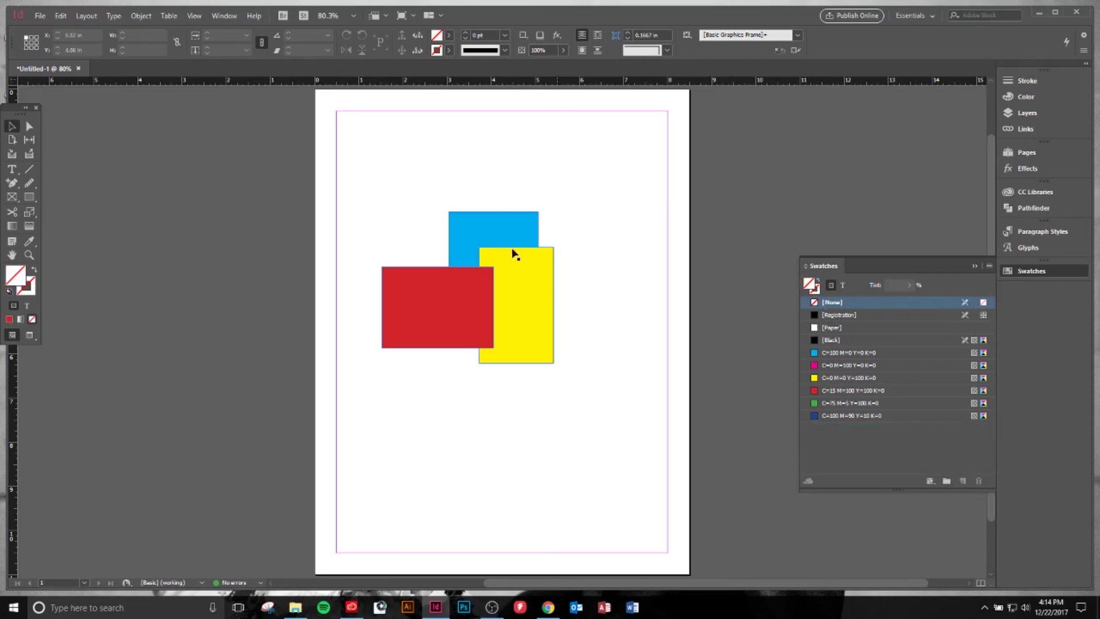
click(29, 241)
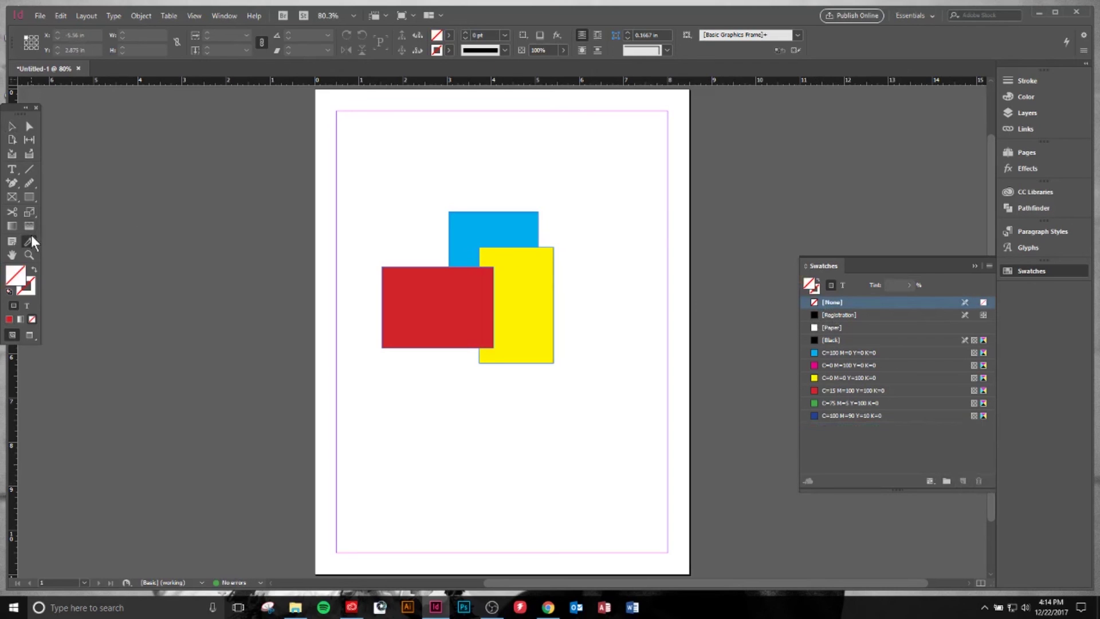
click(453, 300)
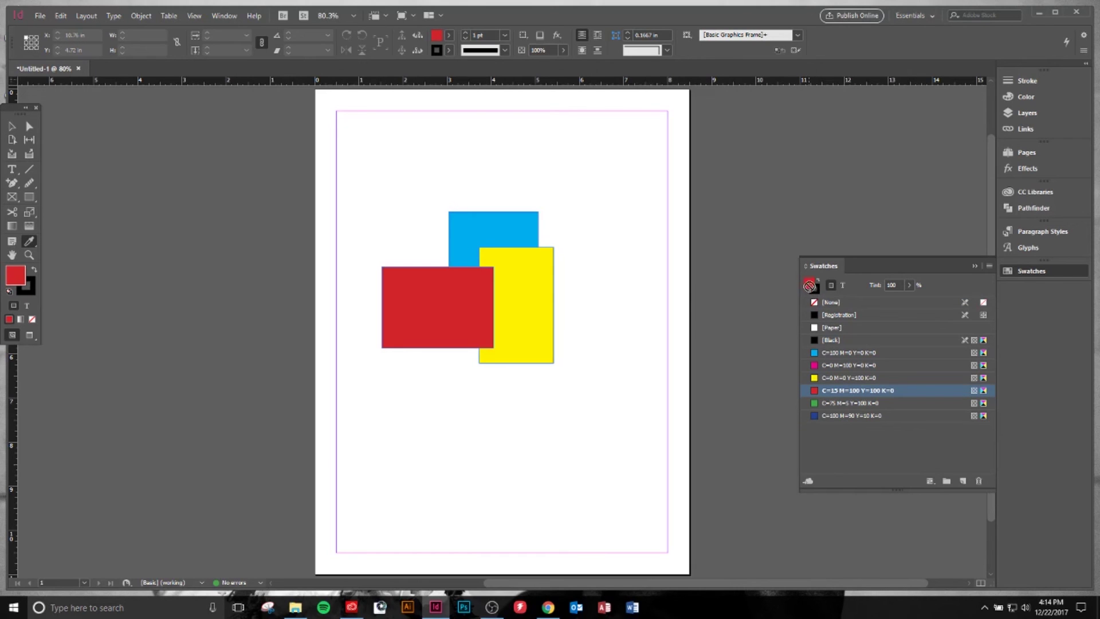
drag(810, 284, 819, 418)
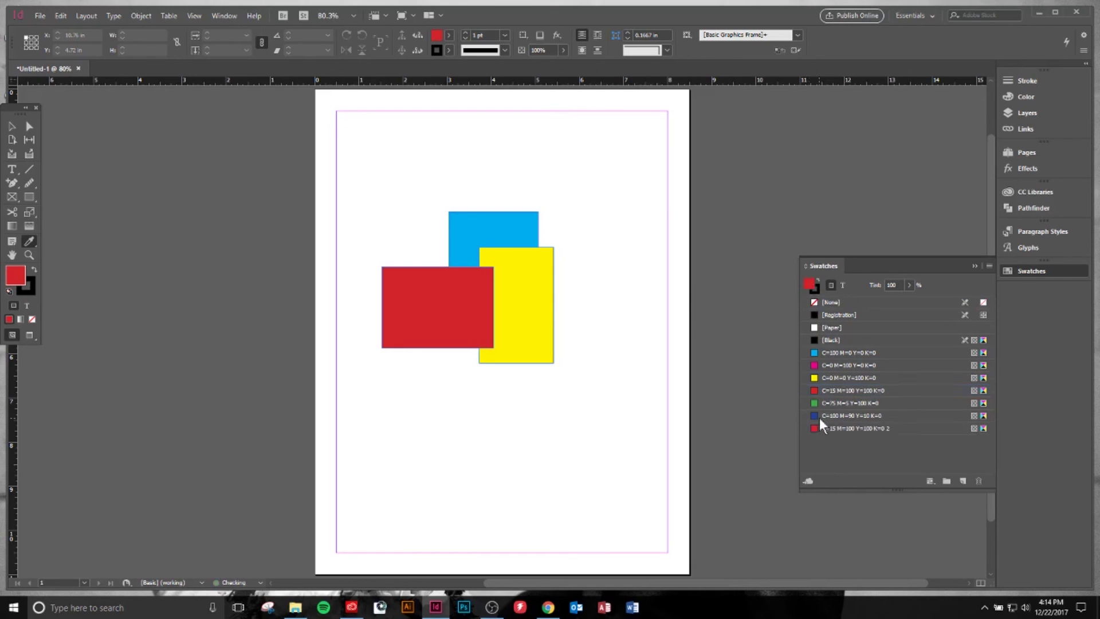